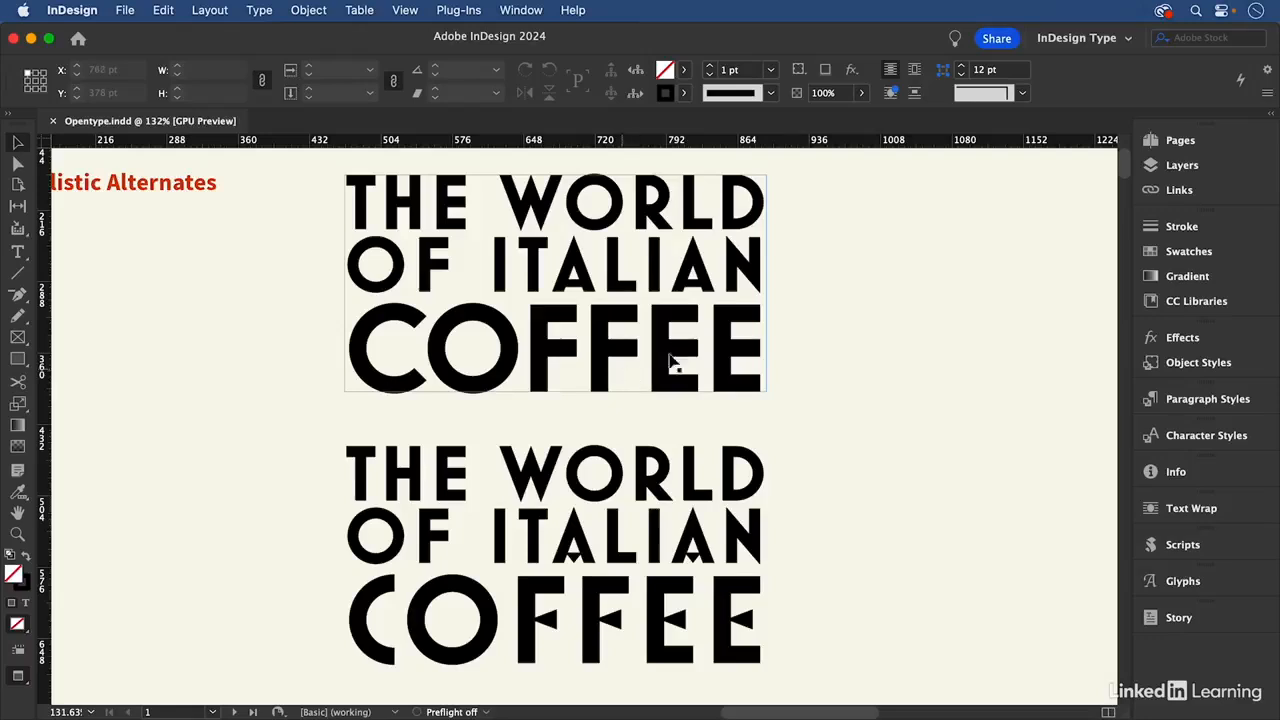
- Replace both letters A of ITALIAN in the upper headline with the alternate A used in the lower headline
left_click(566, 273)
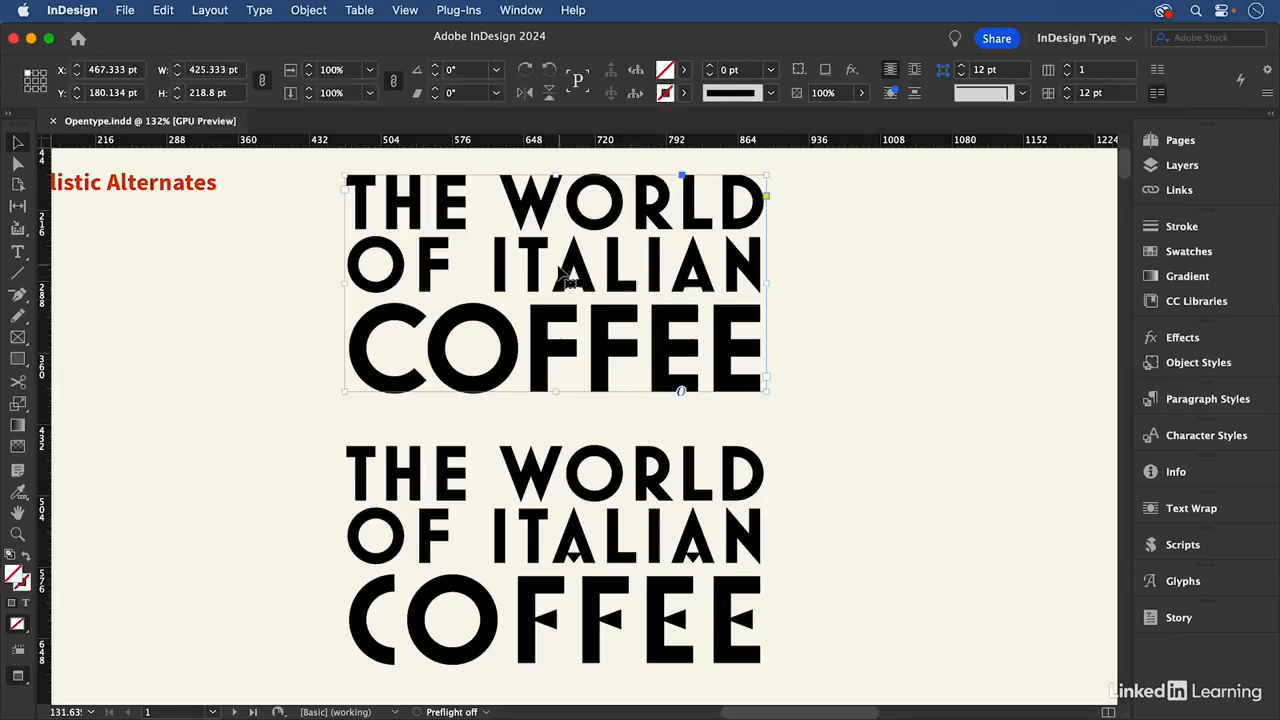
double_click(566, 273)
left_click_drag(556, 268, 590, 268)
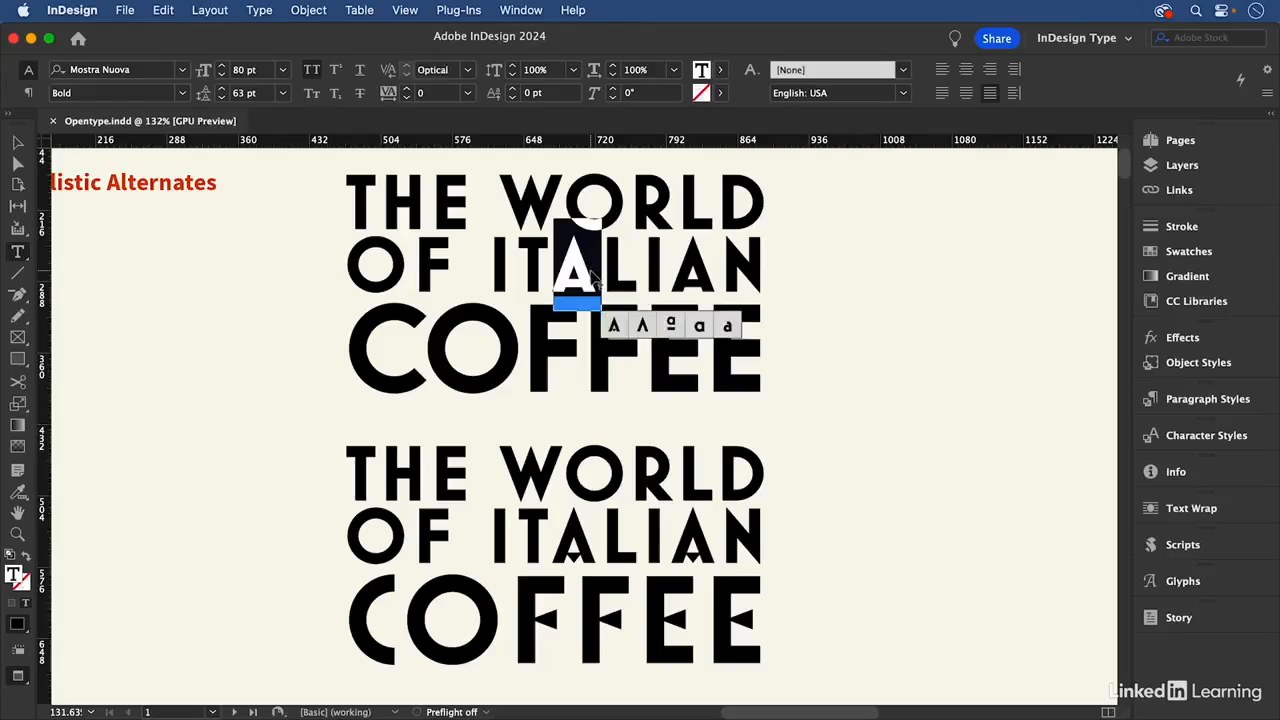
left_click(615, 333)
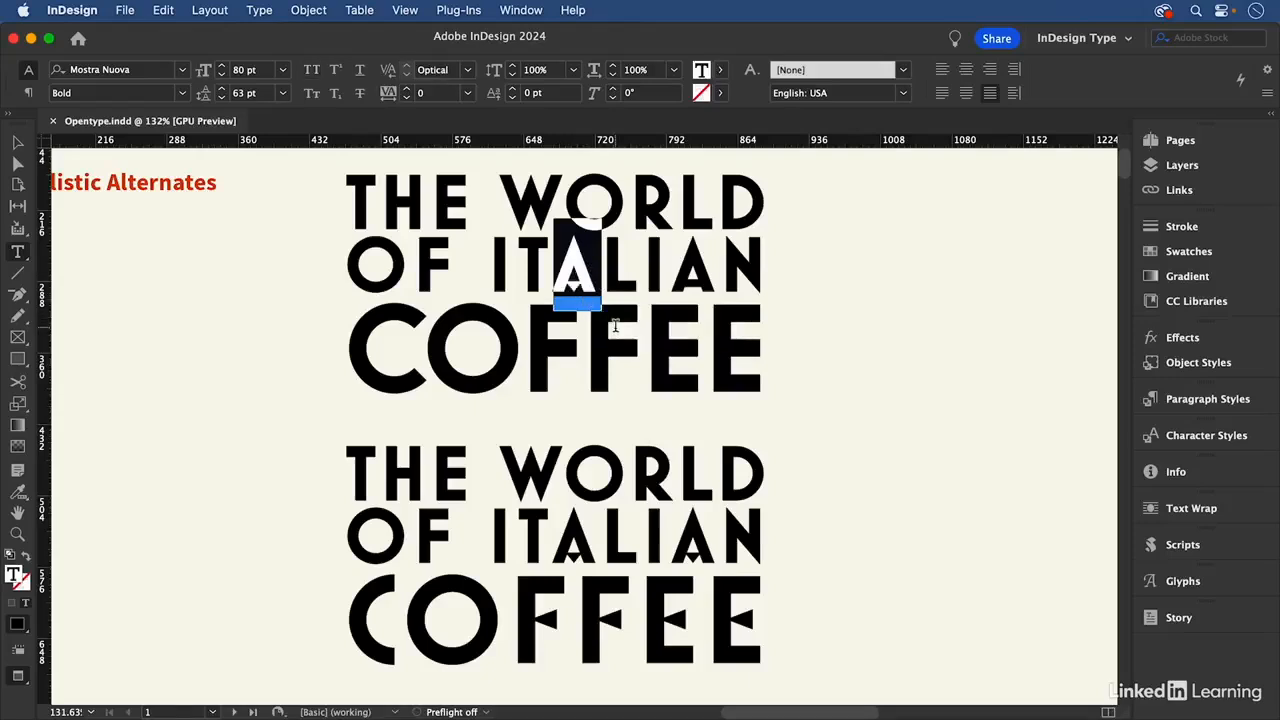
left_click_drag(674, 268, 712, 268)
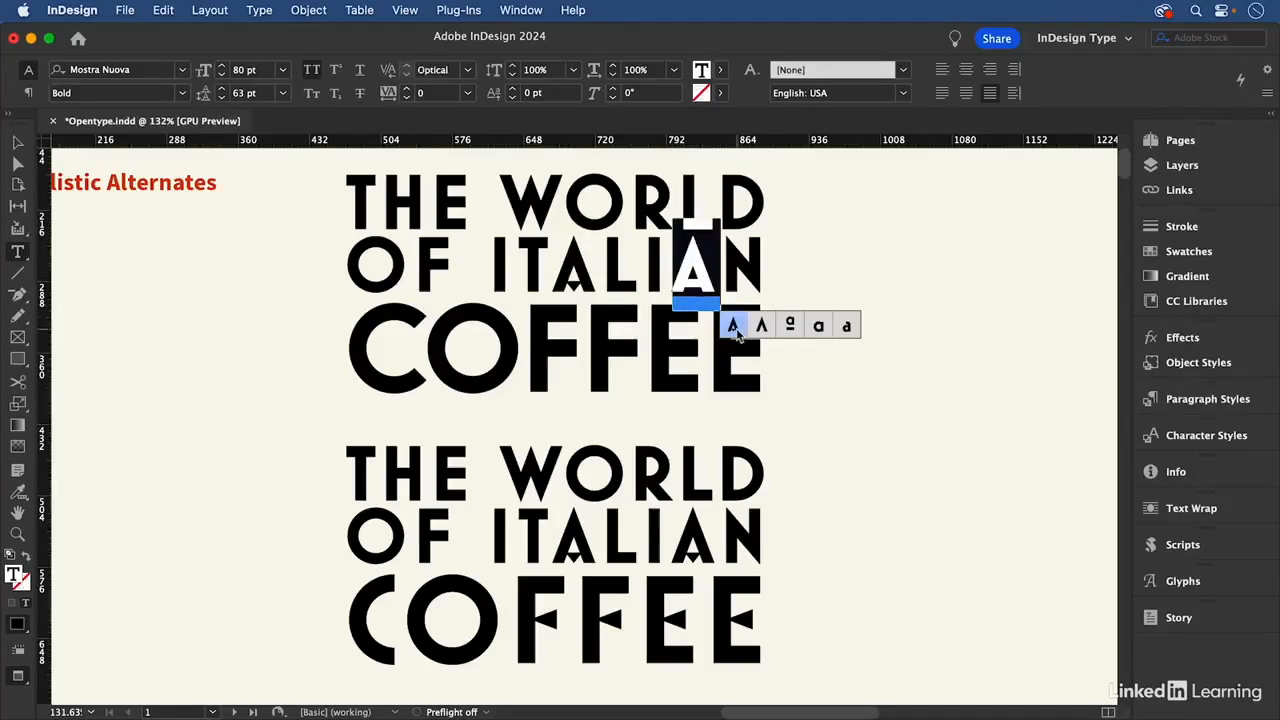
left_click(734, 326)
- Select the first E of COFFEE in the upper headline and review the Type Contextual Controls in the Advanced Type preferences
left_click_drag(652, 343, 704, 345)
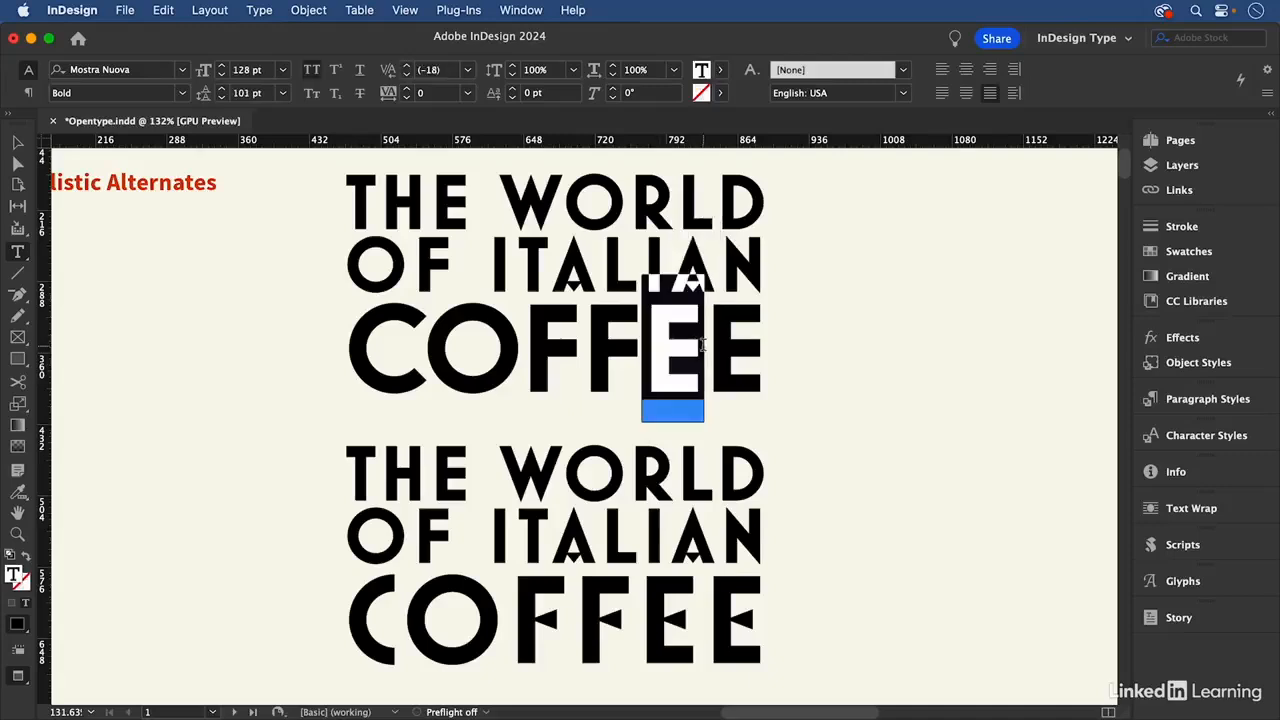
left_click(95, 14)
mouse_move(97, 57)
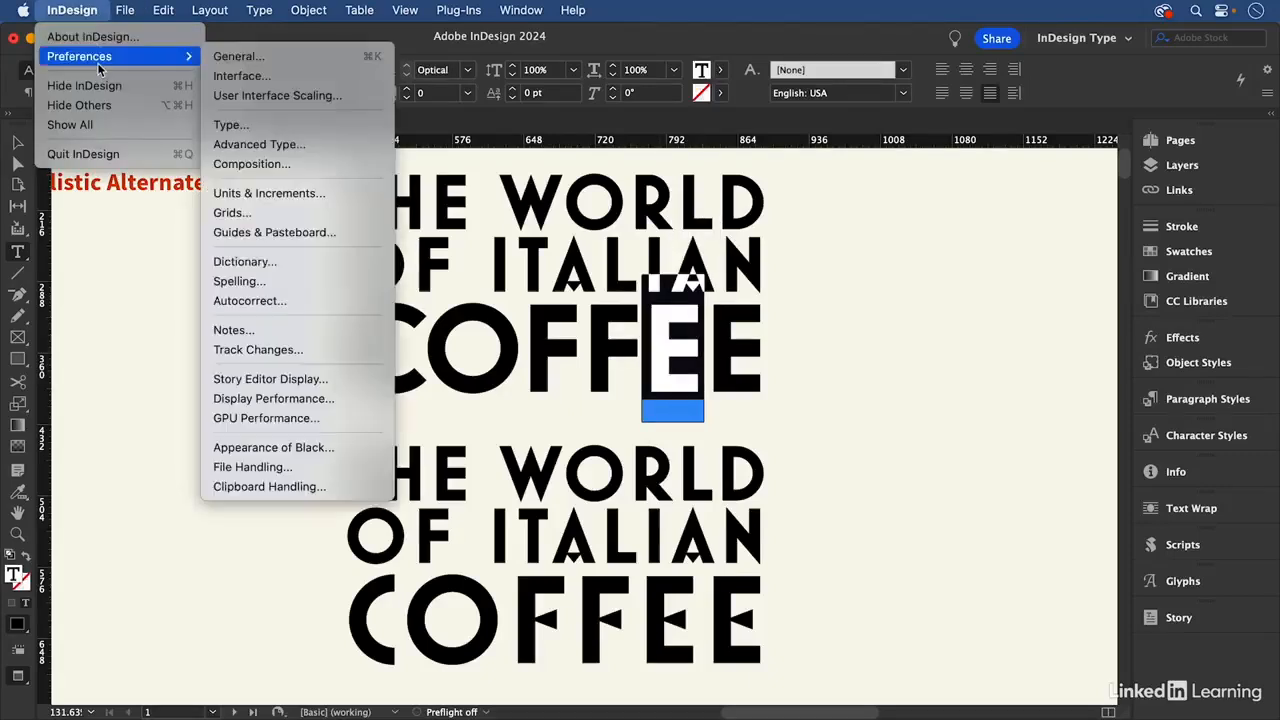
left_click(276, 147)
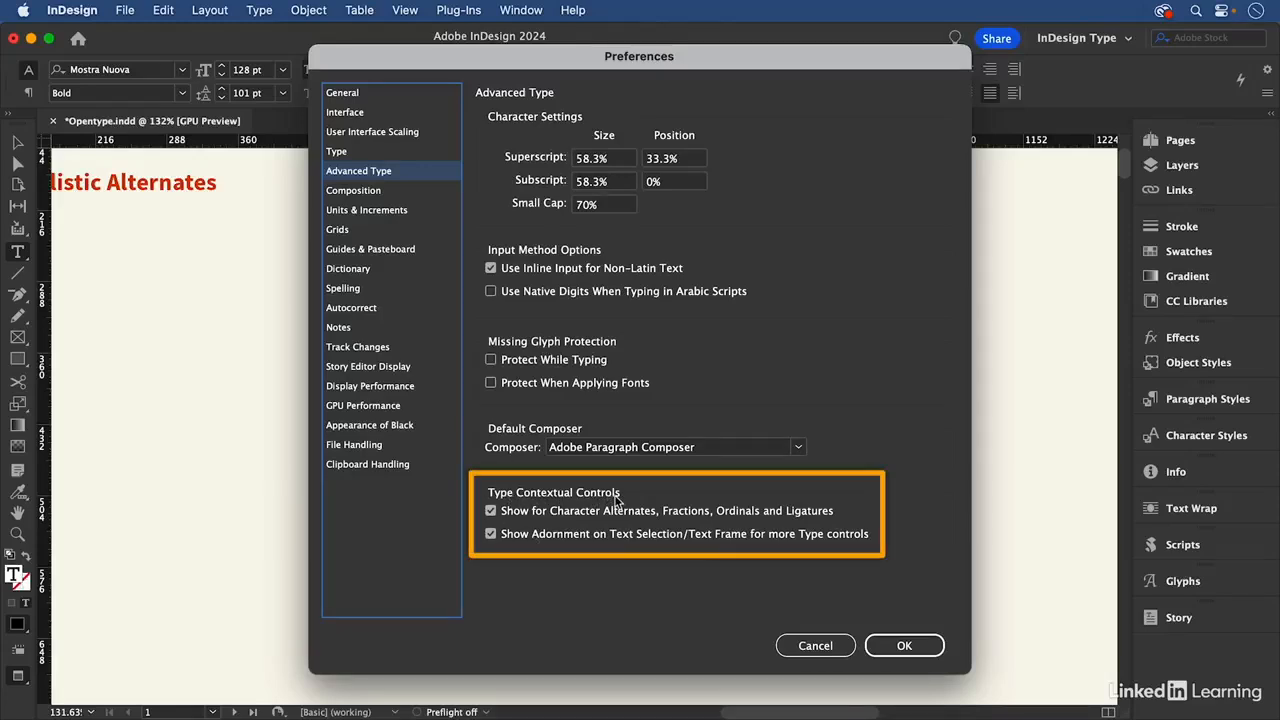
left_click(899, 648)
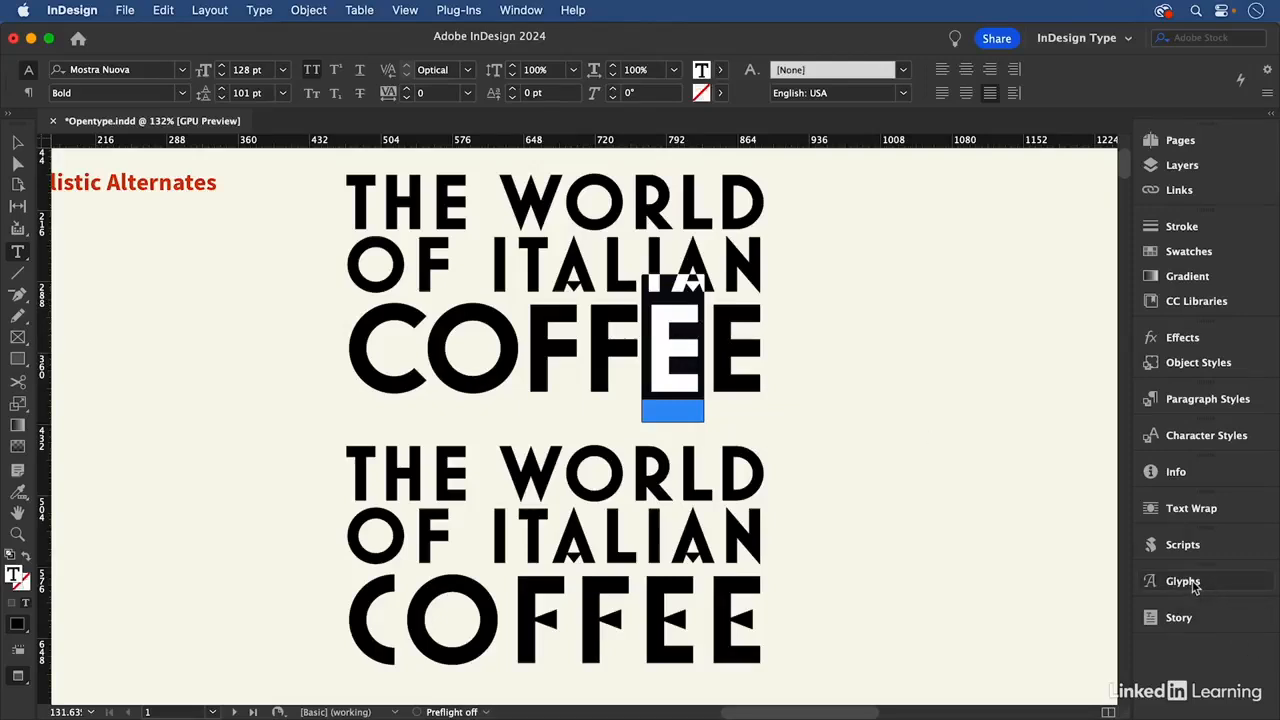
- Replace both letters E of COFFEE in the upper headline with the wedge-barred alternate glyph used in the lower headline
mouse_move(676, 392)
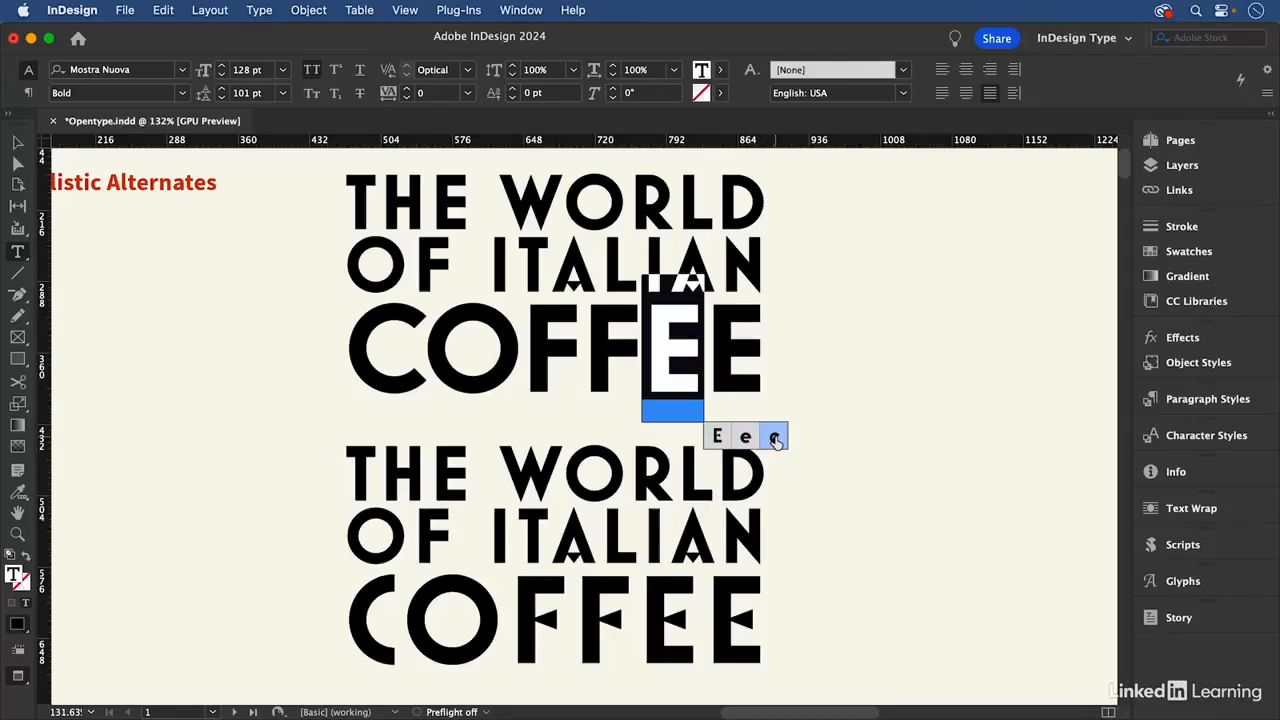
left_click(1198, 586)
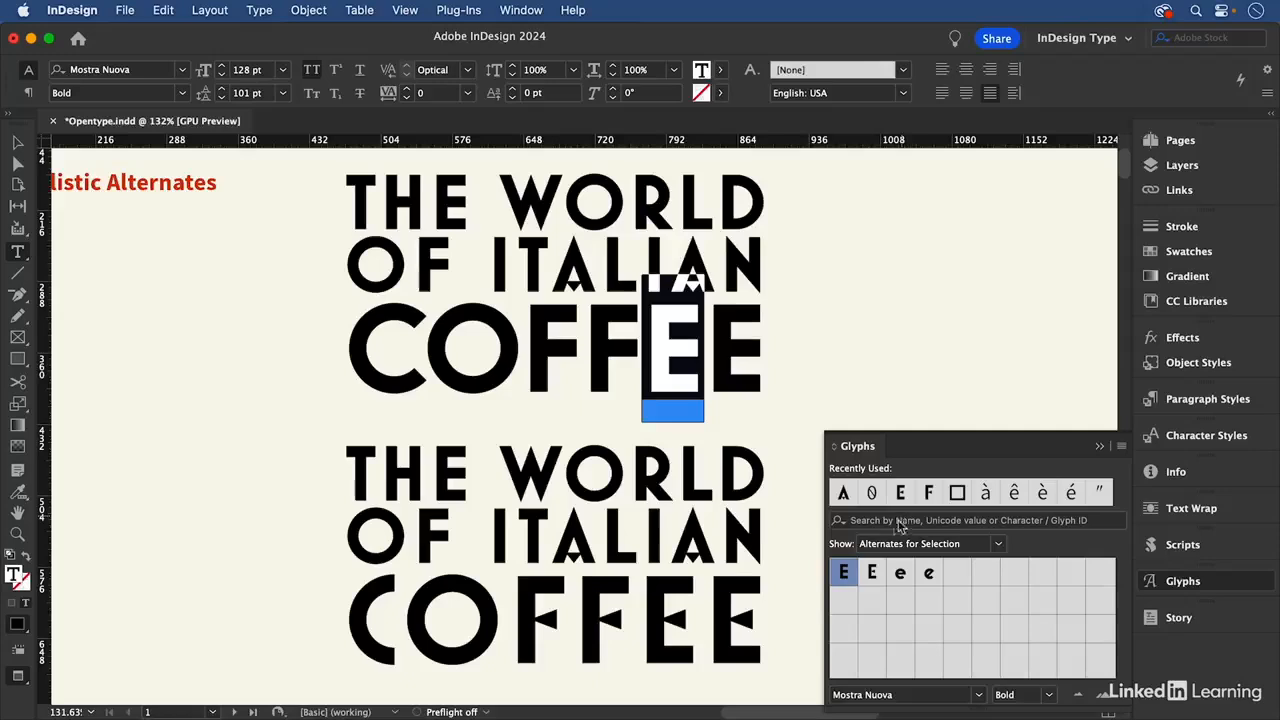
left_click(998, 548)
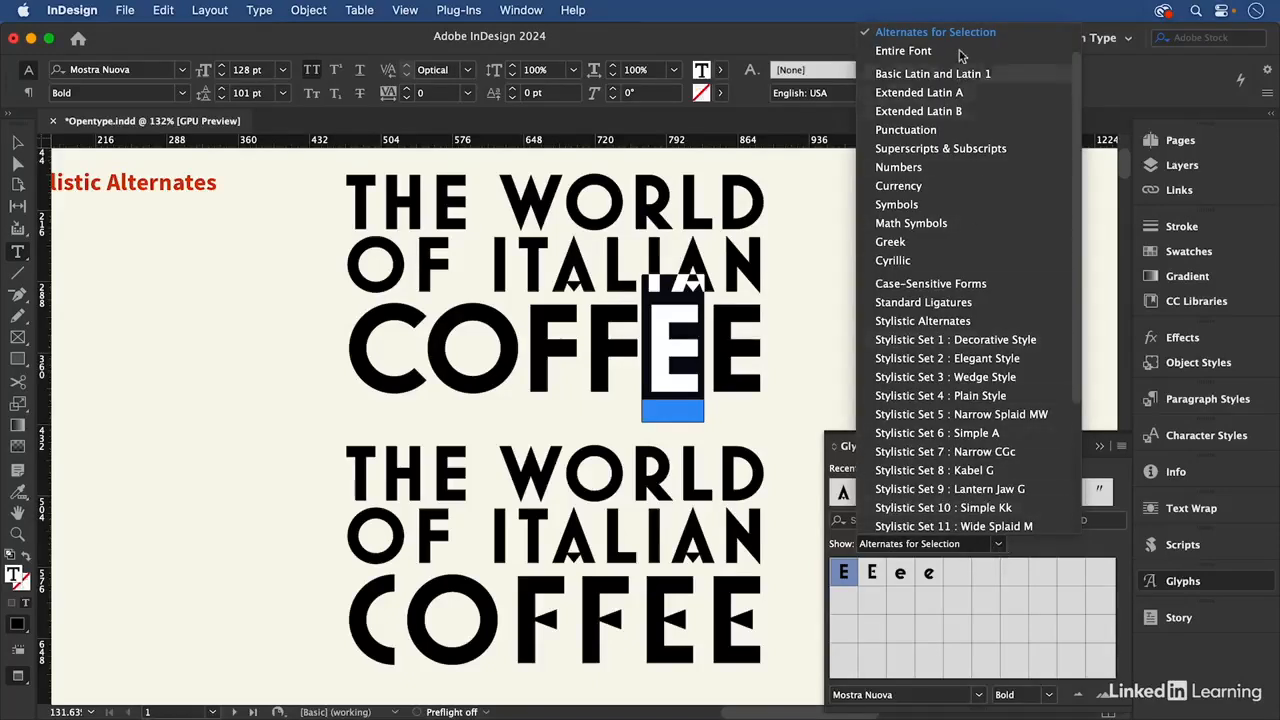
left_click(922, 38)
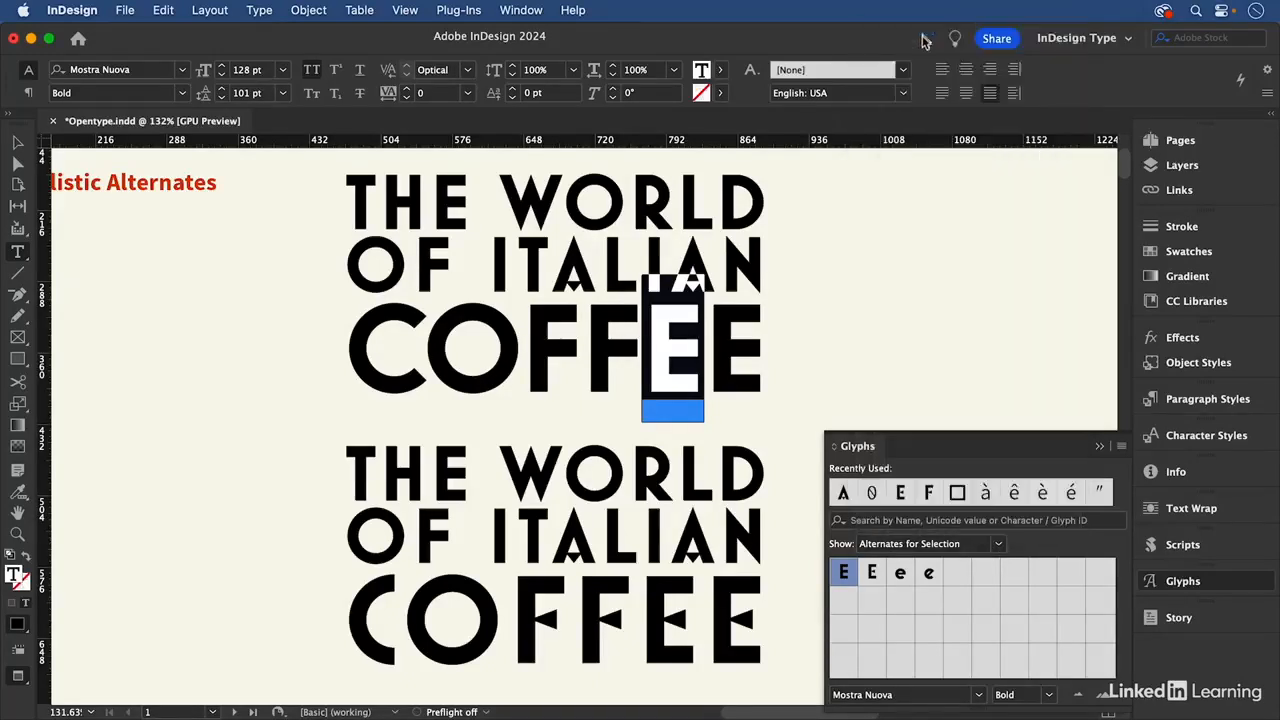
double_click(873, 572)
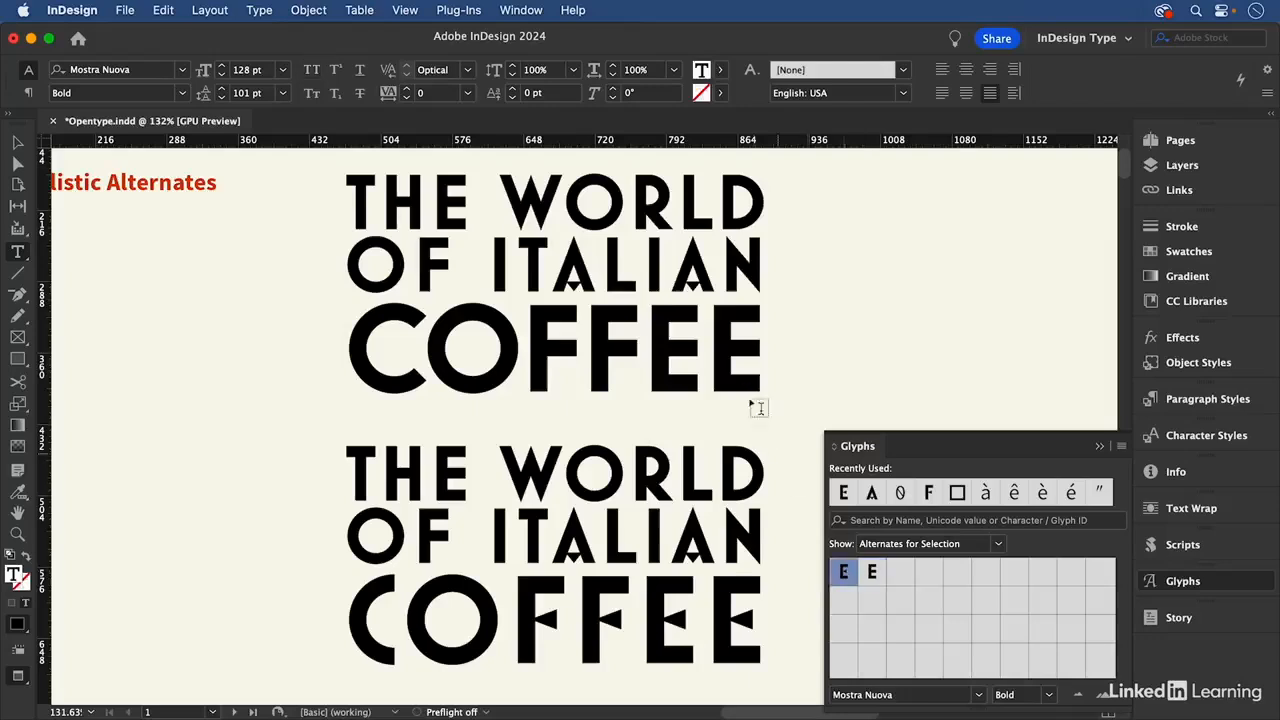
left_click_drag(652, 333, 716, 333)
left_click_drag(706, 336, 747, 336)
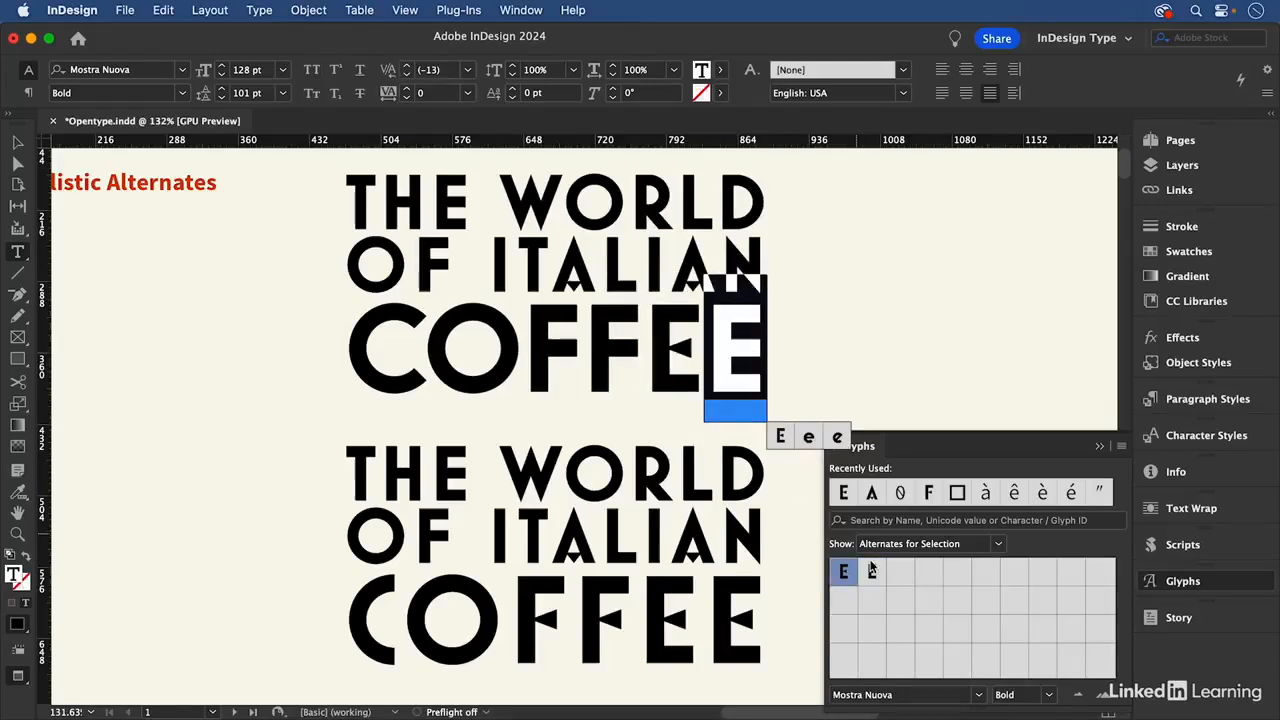
double_click(871, 570)
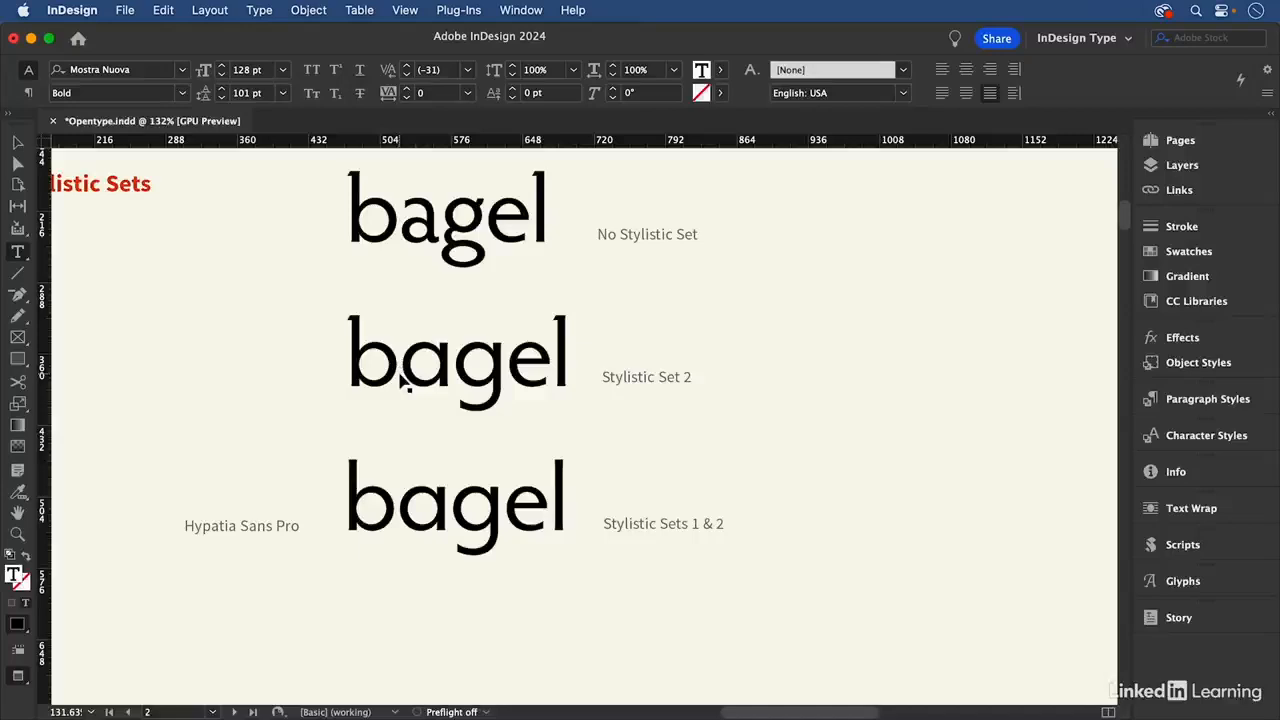
- Examine the bagel samples on page 2, checking the alternates offered for the a and g in the Stylistic Set 2 sample
key("super+0")
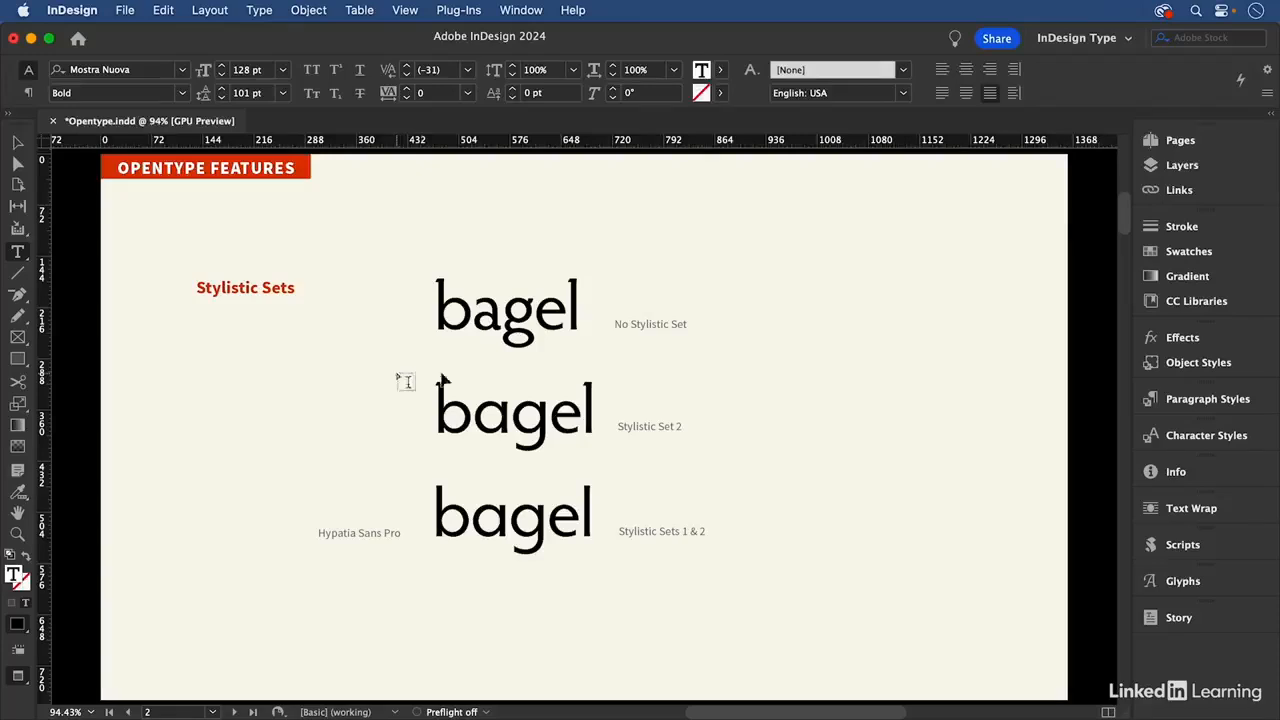
left_click_drag(359, 240, 844, 626)
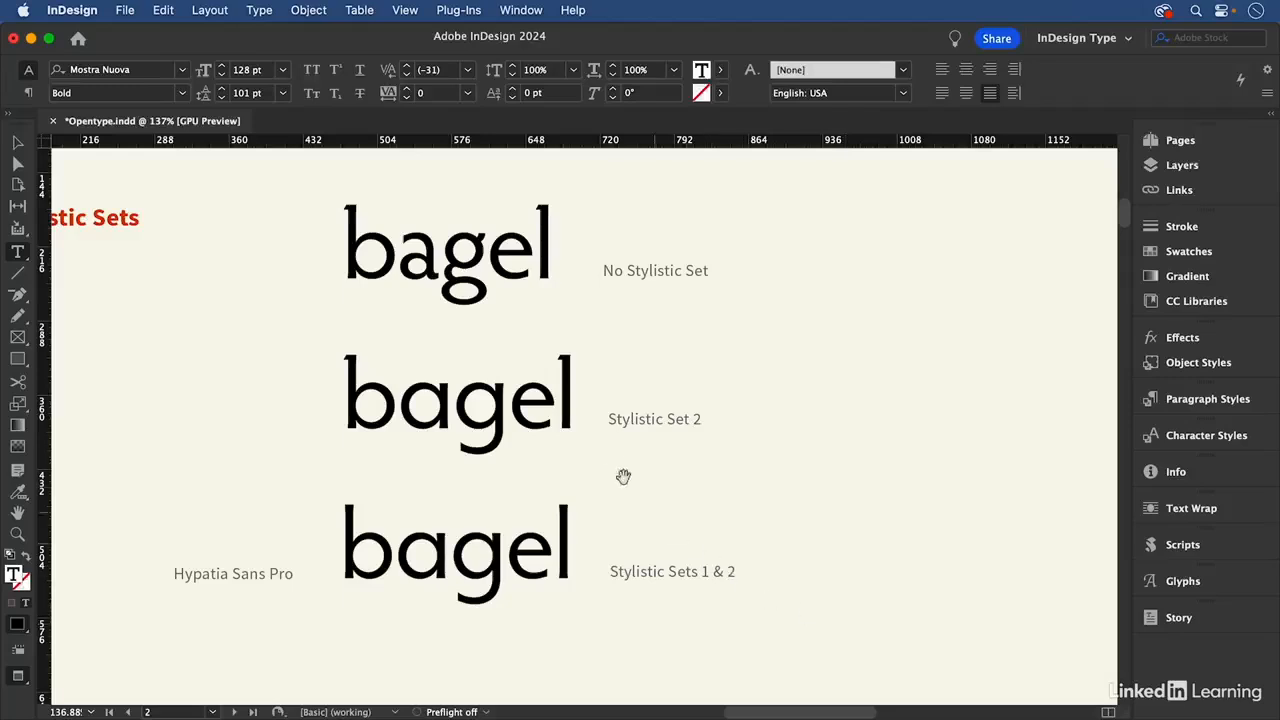
left_click_drag(623, 477, 702, 488)
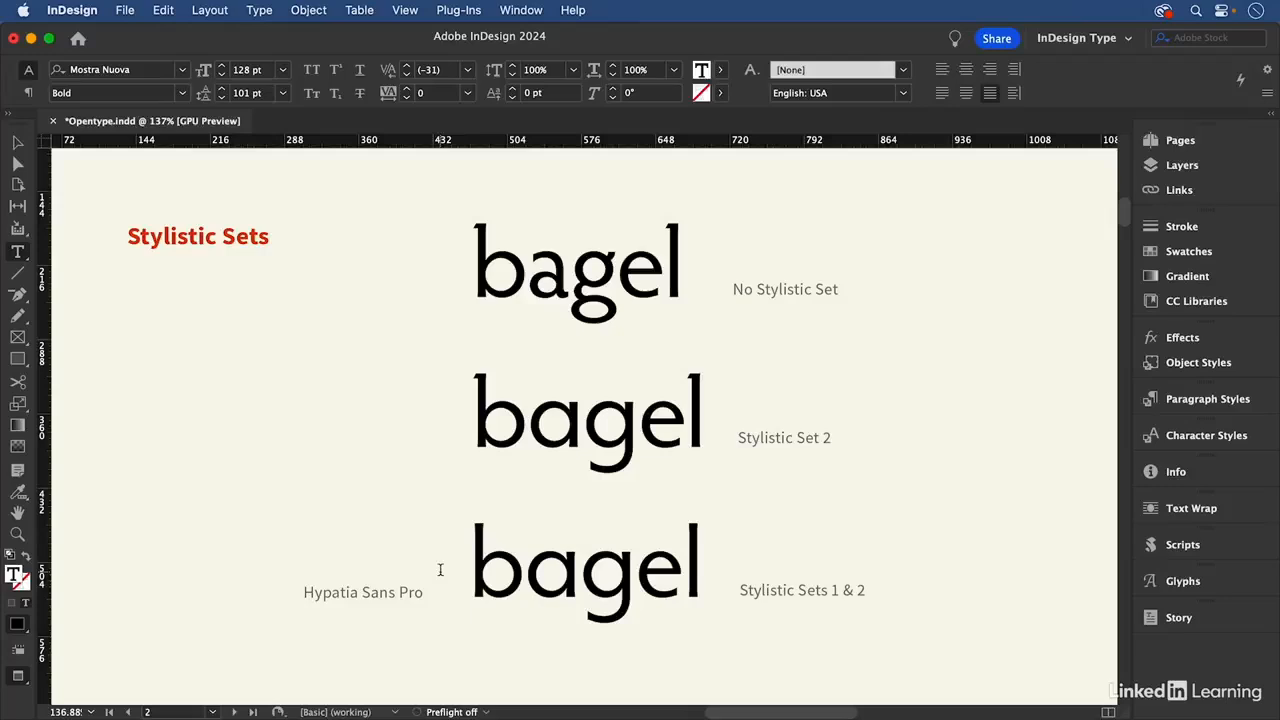
left_click(826, 437)
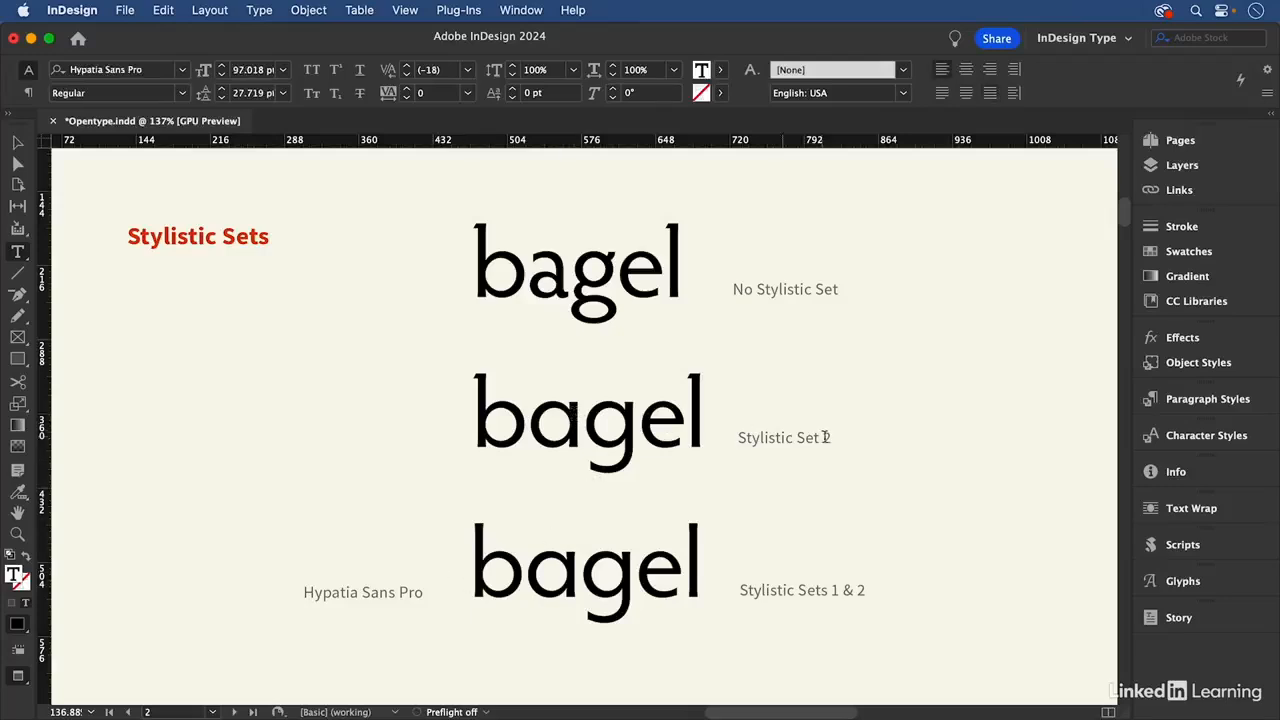
left_click_drag(569, 416, 518, 414)
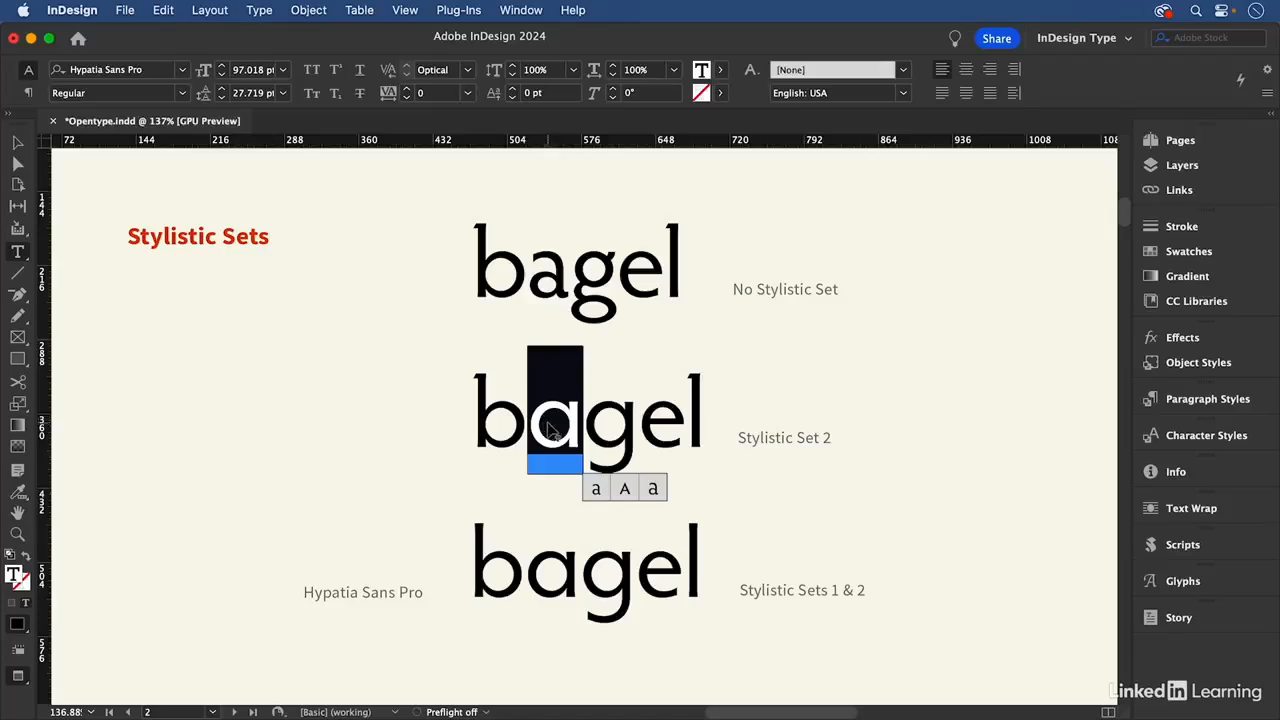
left_click_drag(636, 417, 600, 422)
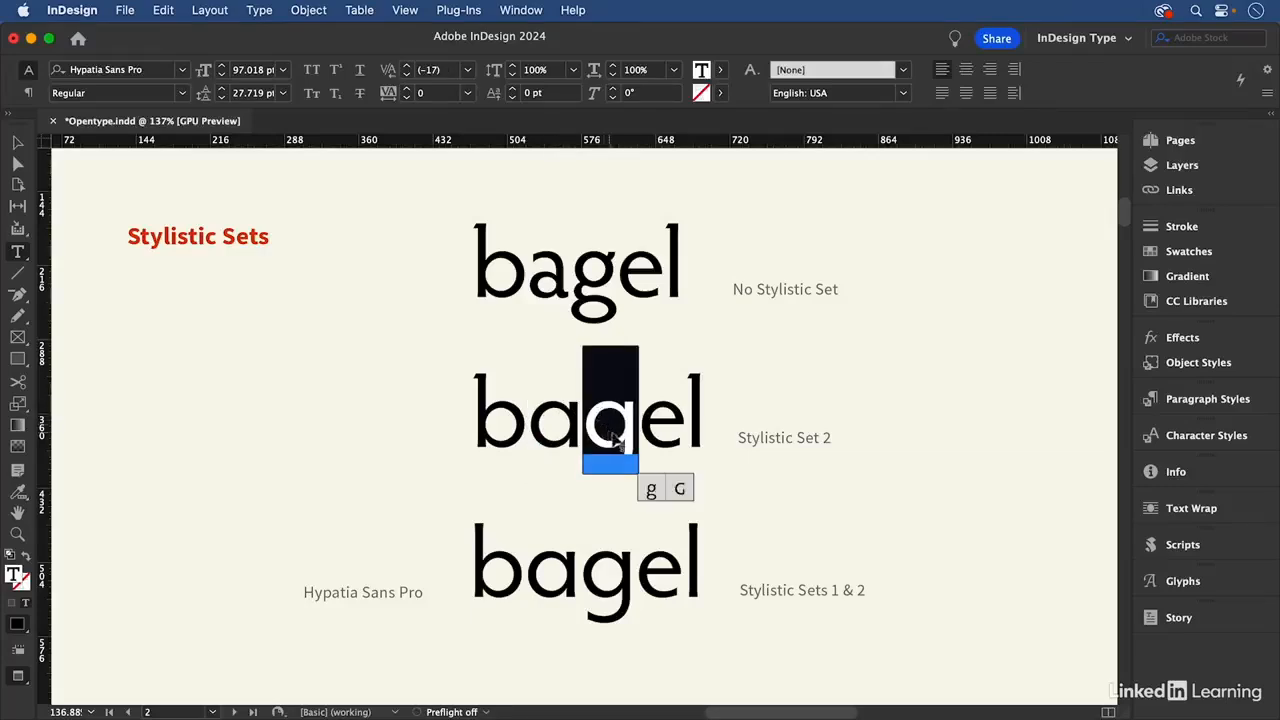
left_click(612, 437)
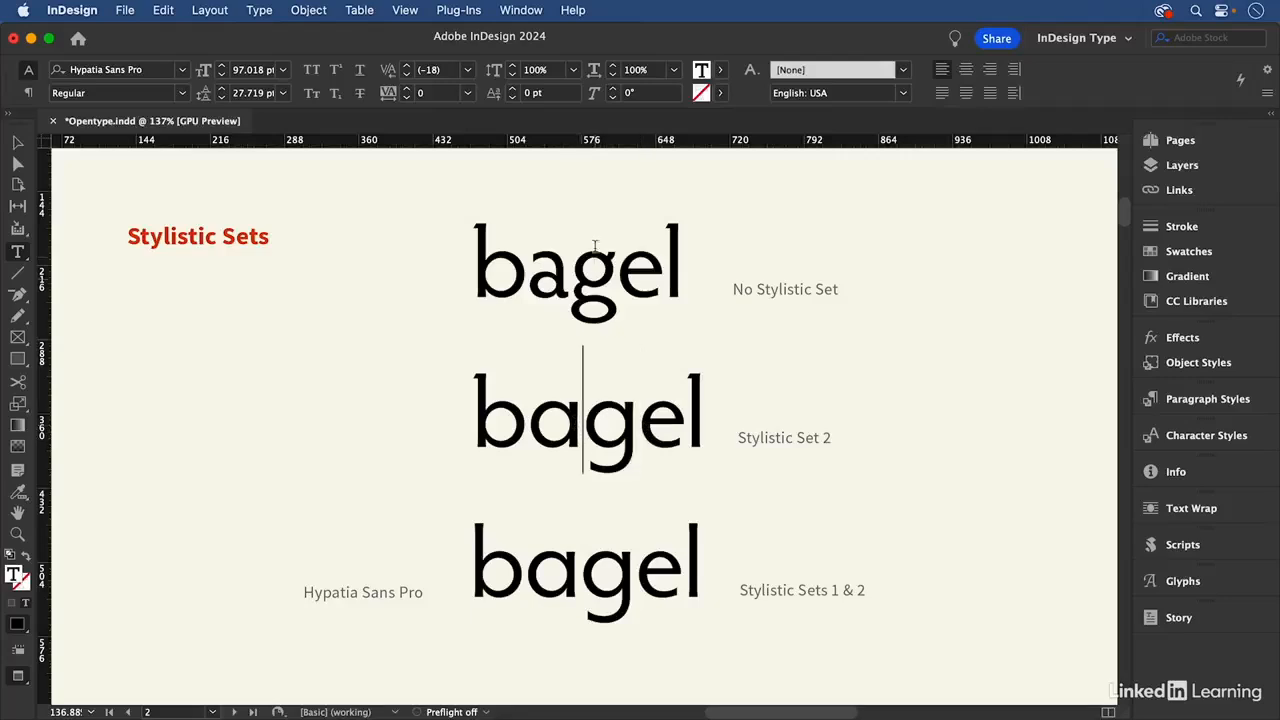
double_click(601, 424)
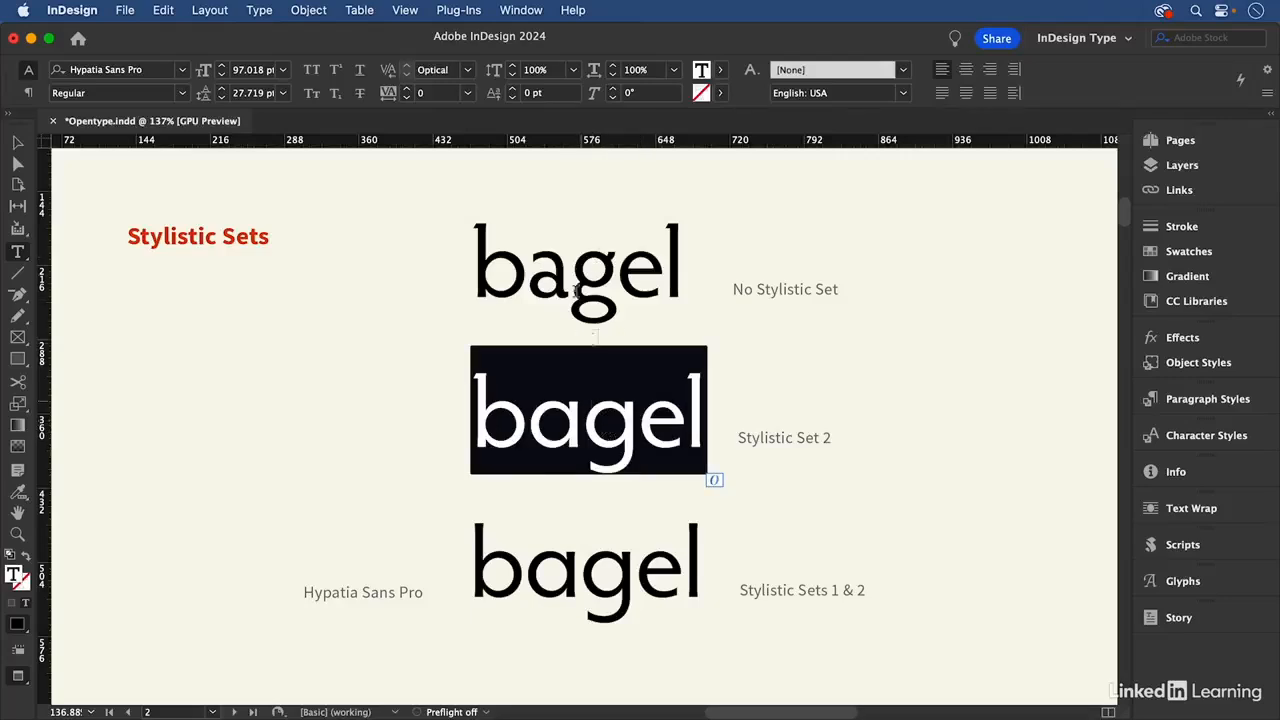
- Apply the "simple lowercase forms" stylistic set to the No Stylistic Set bagel sample and check the alternates for its a
double_click(576, 272)
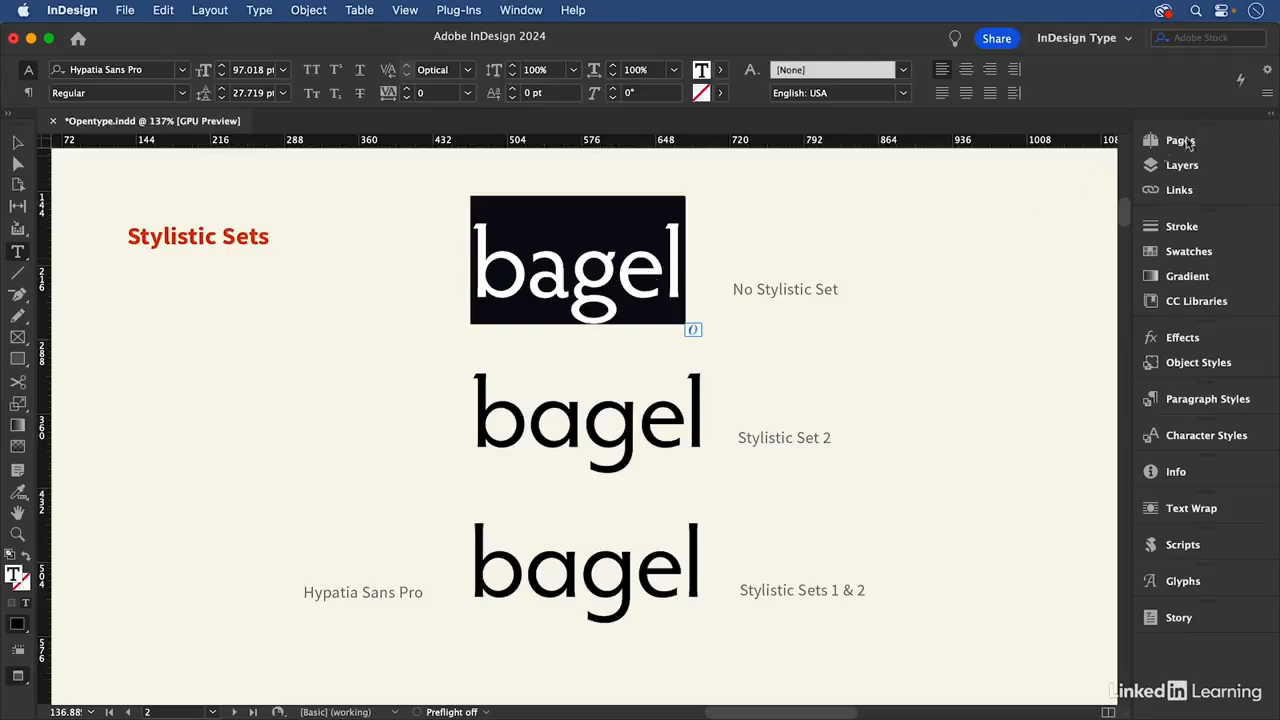
left_click(1267, 69)
mouse_move(1130, 105)
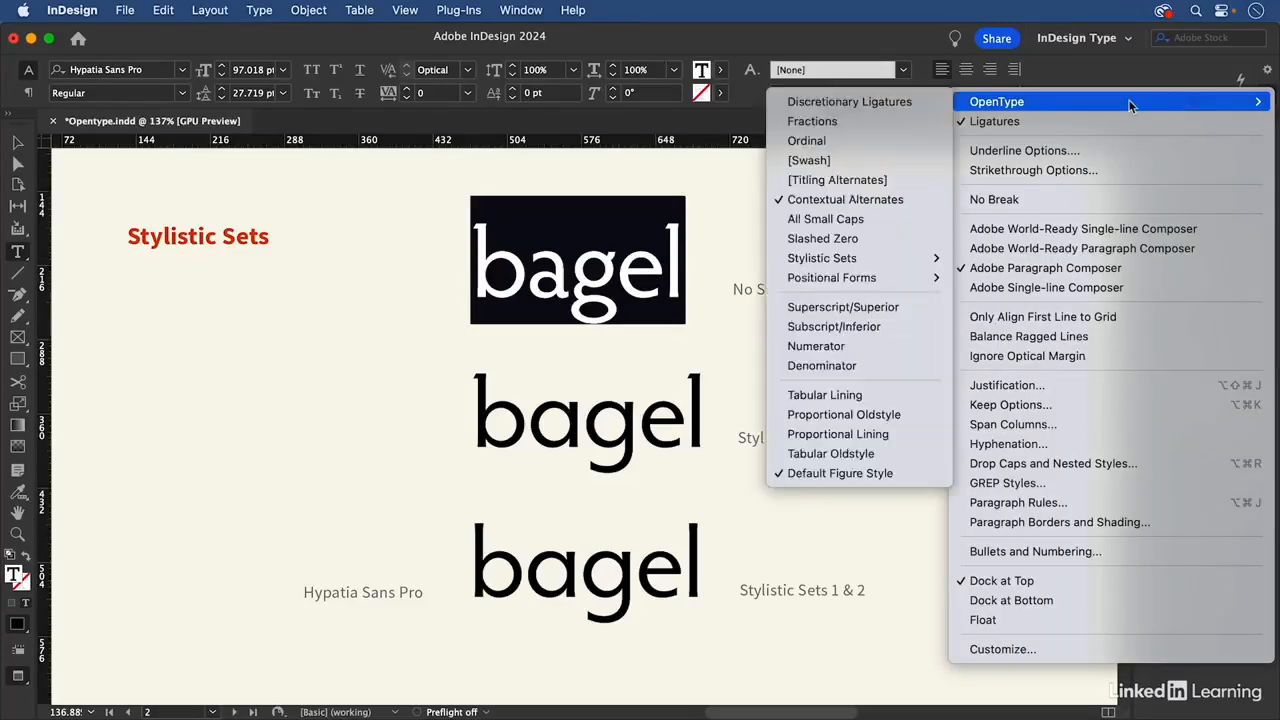
mouse_move(856, 257)
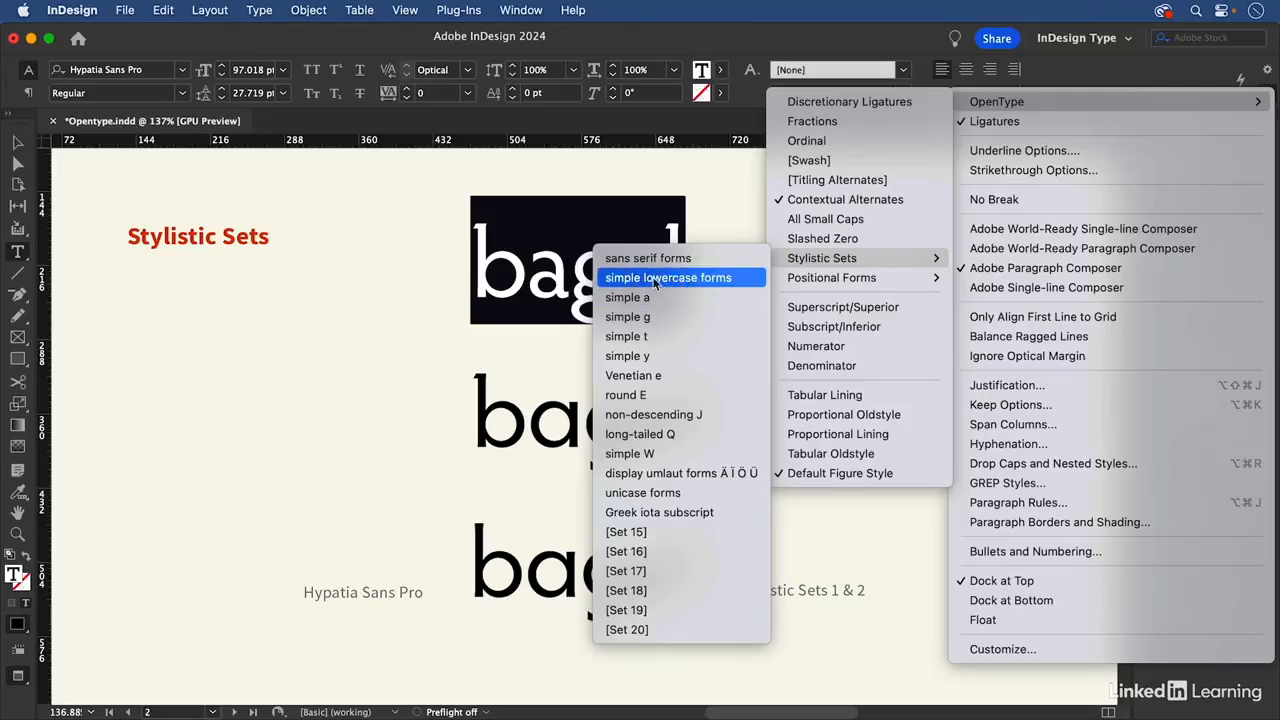
left_click(682, 279)
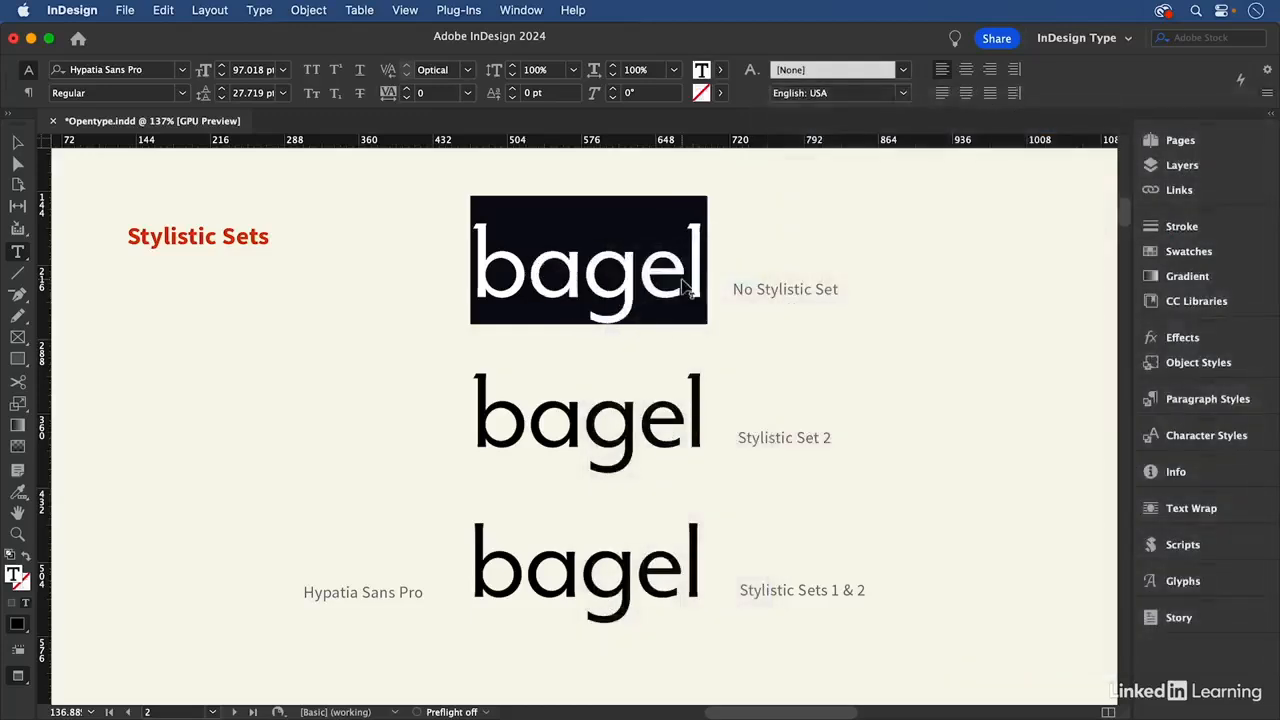
left_click(617, 277)
left_click_drag(617, 277, 544, 275)
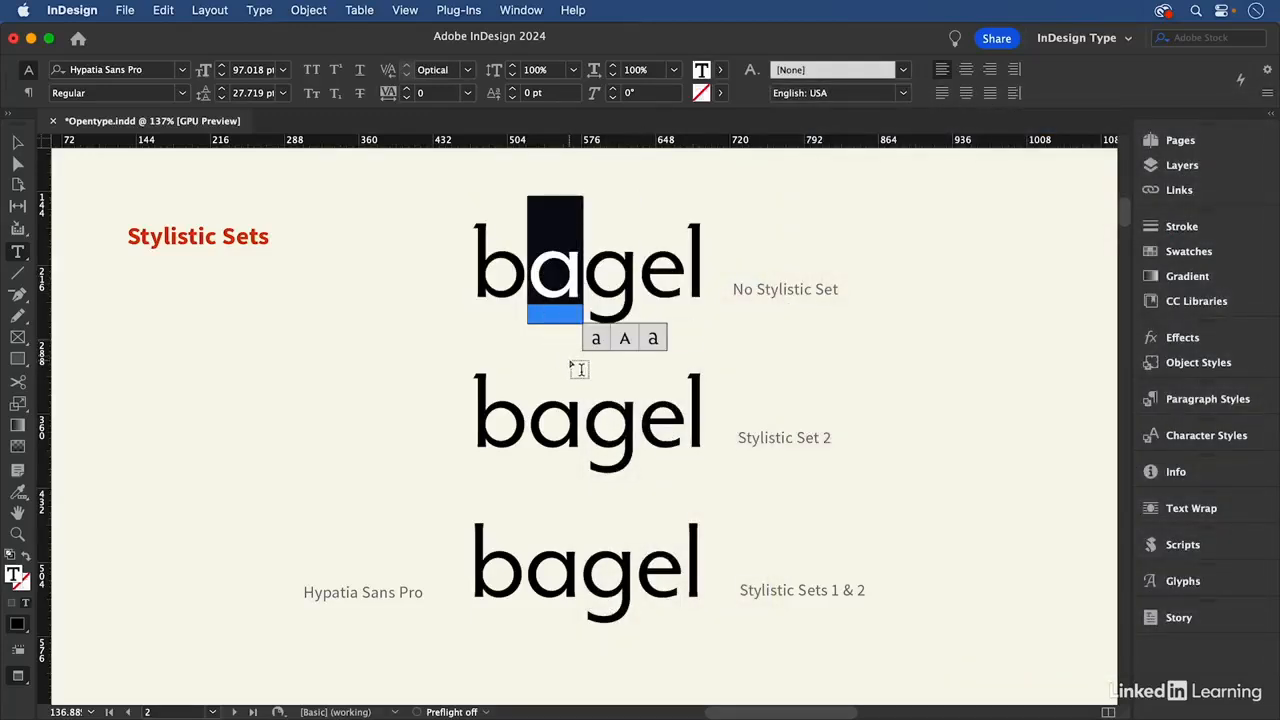
key("Escape")
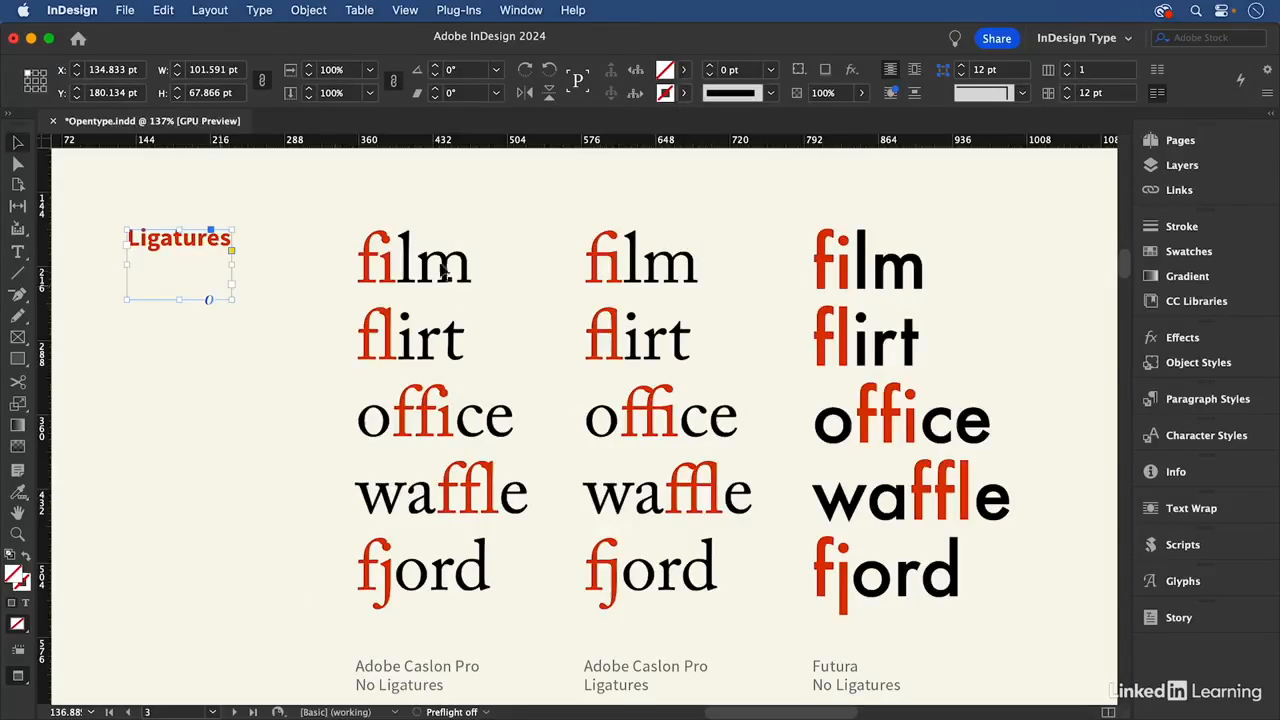
left_click(938, 188)
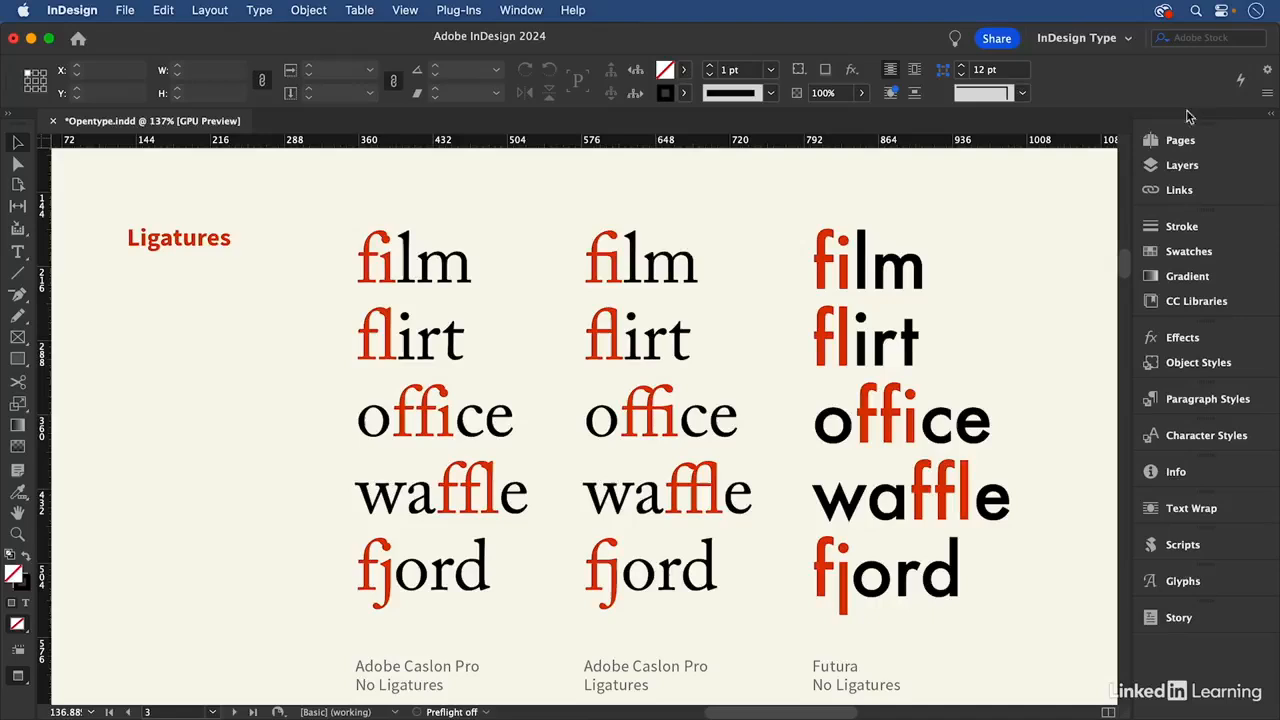
left_click(1267, 70)
left_click(878, 228)
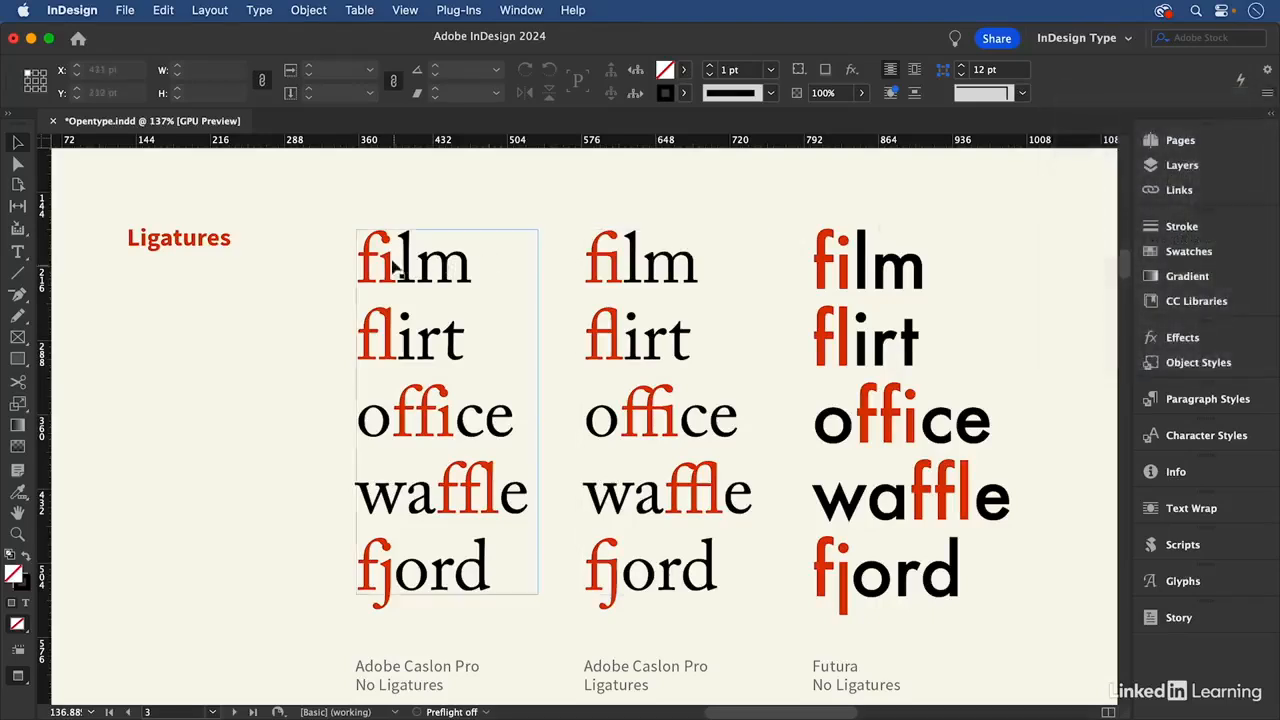
- Compare the two Adobe Caslon Pro columns on page 3, checking the Ligatures option for film in the Ligatures column
double_click(397, 258)
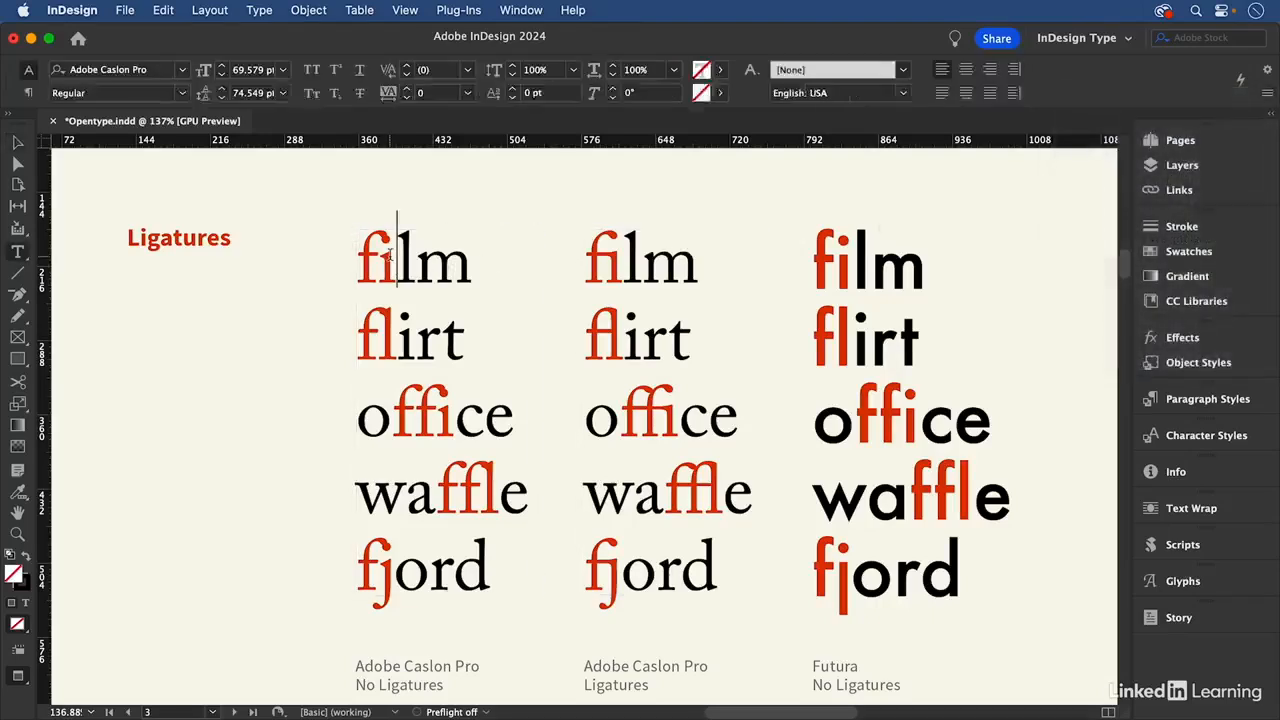
left_click(622, 250)
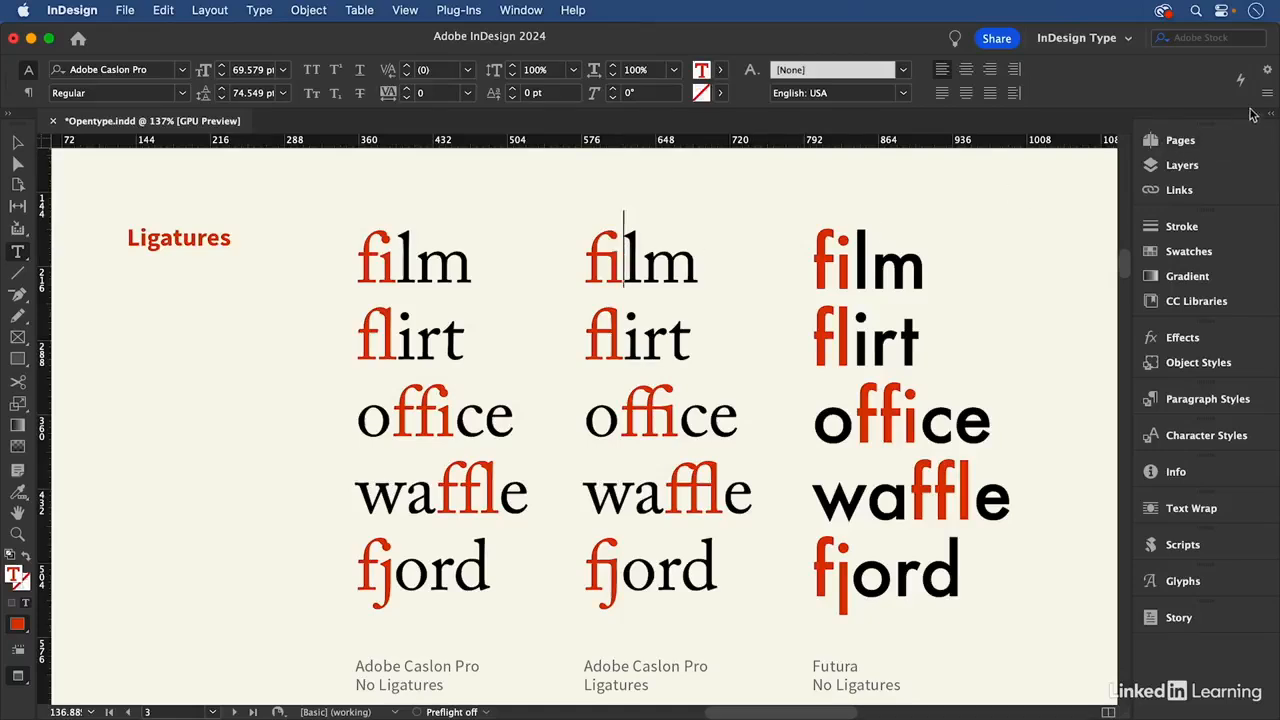
left_click(1267, 70)
mouse_move(1262, 101)
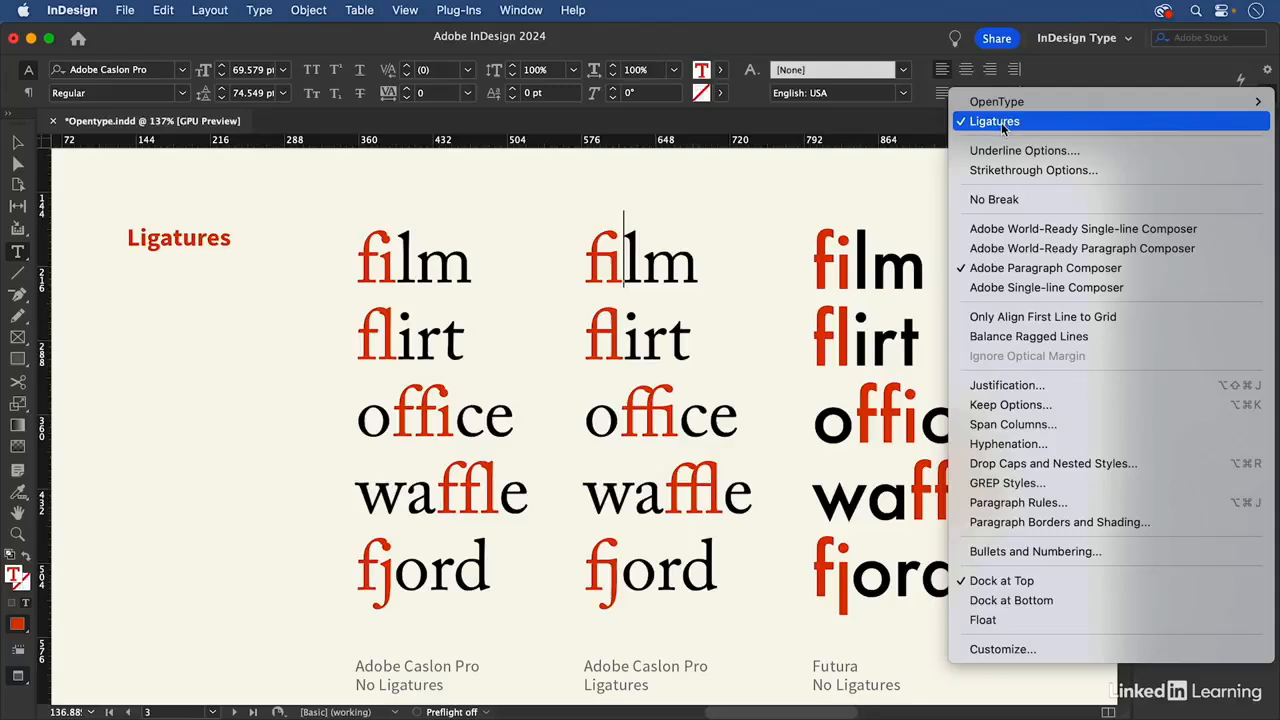
left_click(1001, 122)
left_click(397, 330)
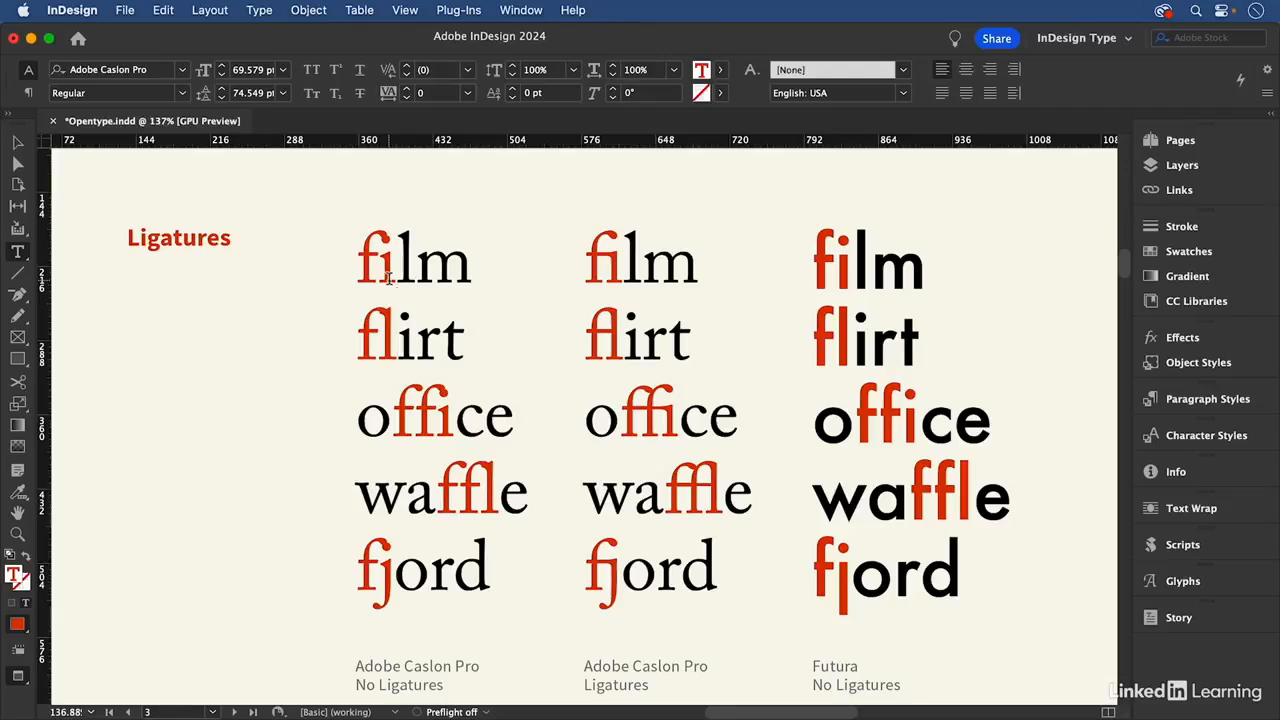
- Compare the fi letter pair of film up close in the No Ligatures and Ligatures Adobe Caslon Pro columns
left_click_drag(300, 200, 540, 378)
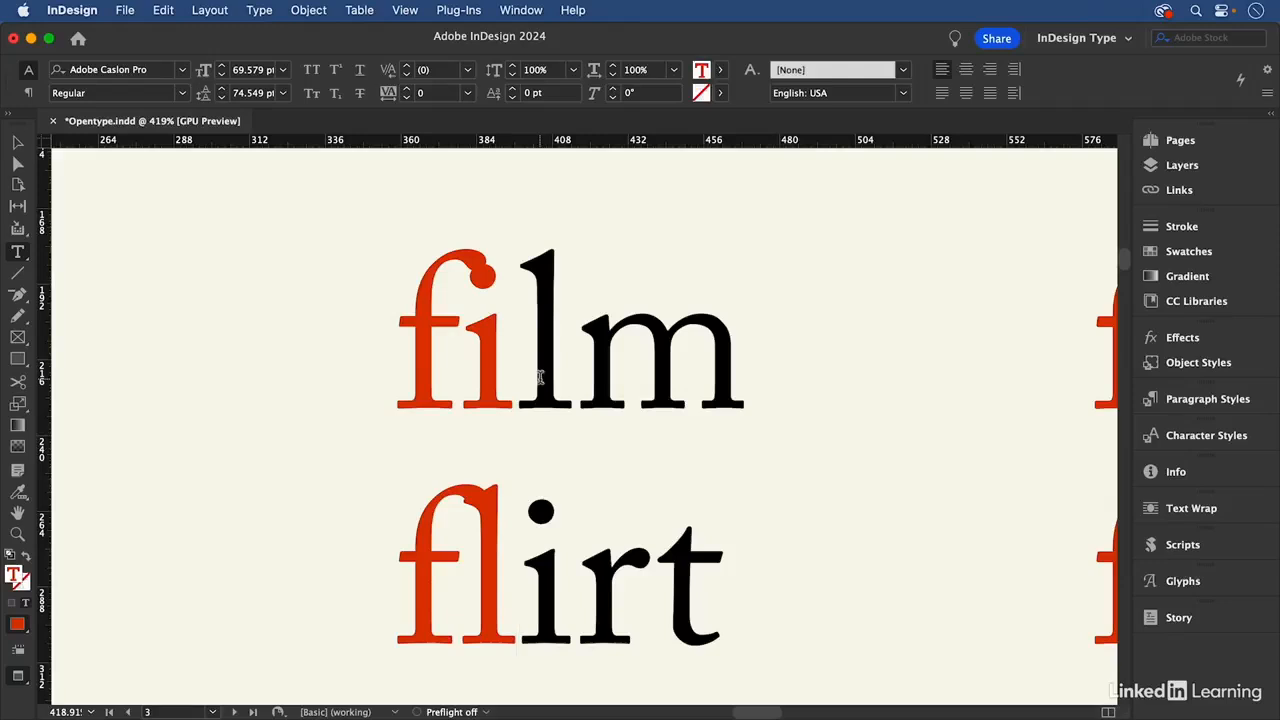
key("super+0")
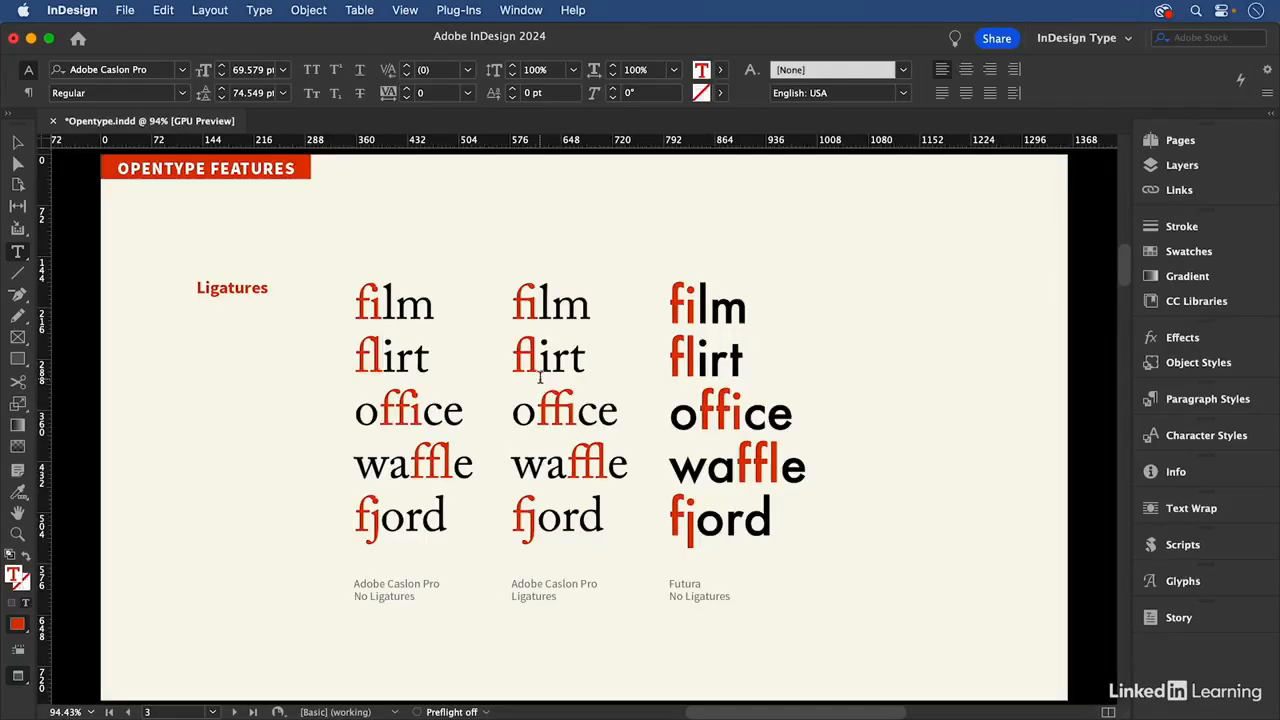
left_click_drag(536, 305, 511, 305)
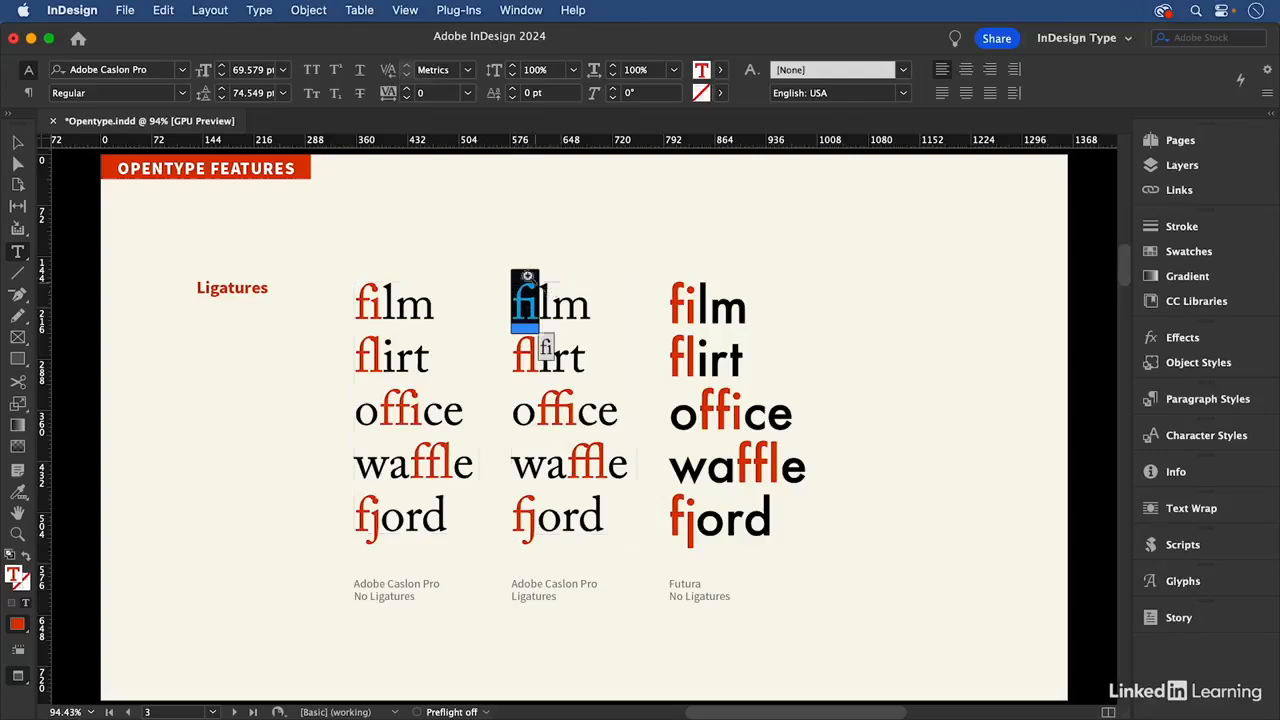
key("super+space")
left_click_drag(499, 253, 624, 391)
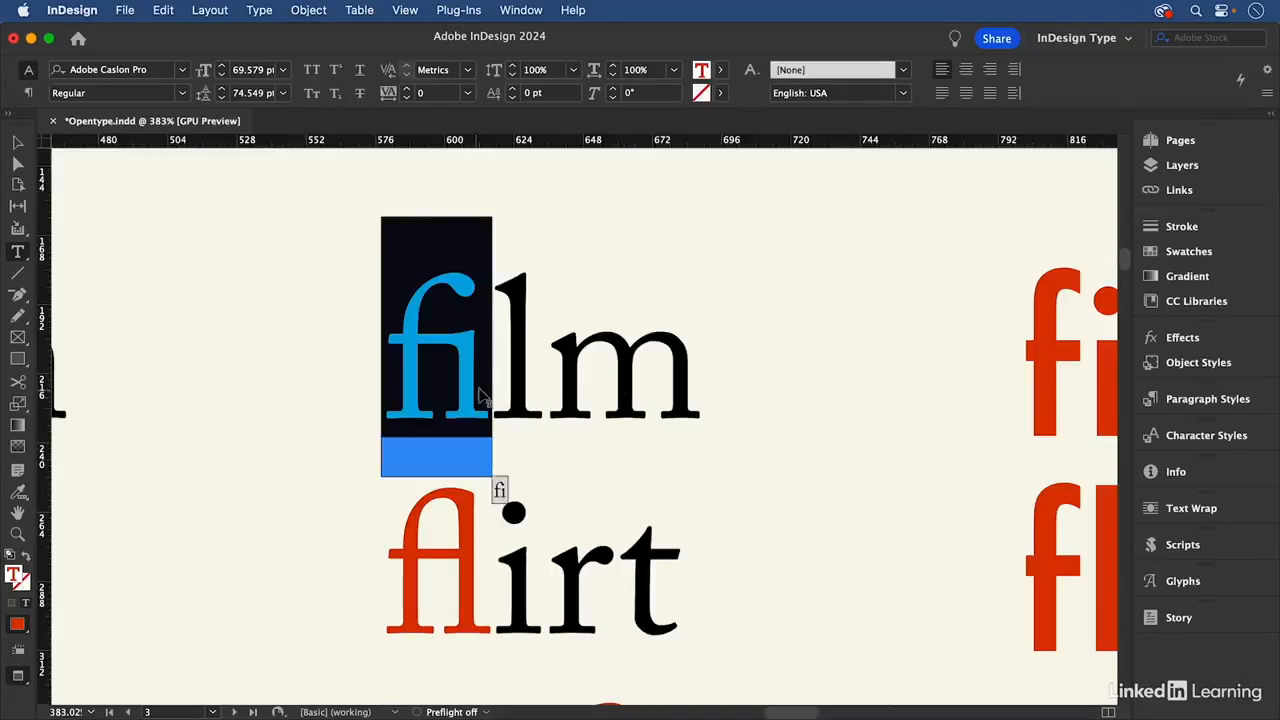
left_click(468, 437)
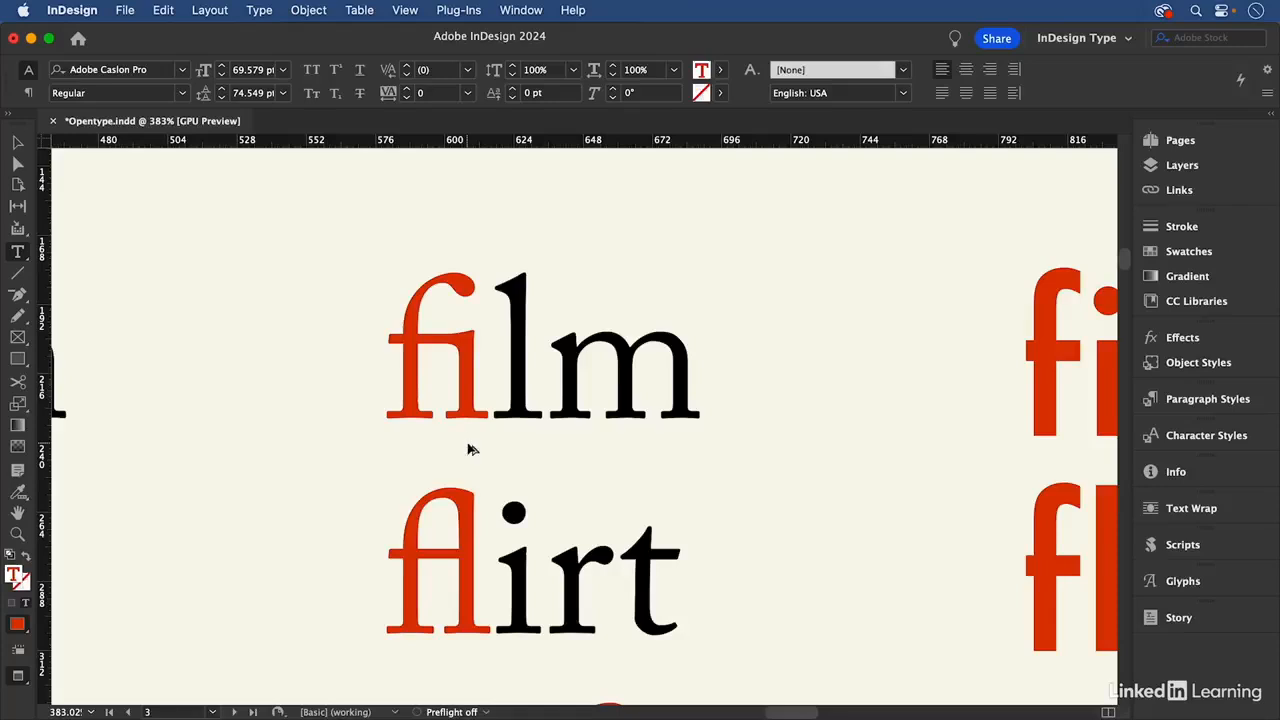
key("super+0")
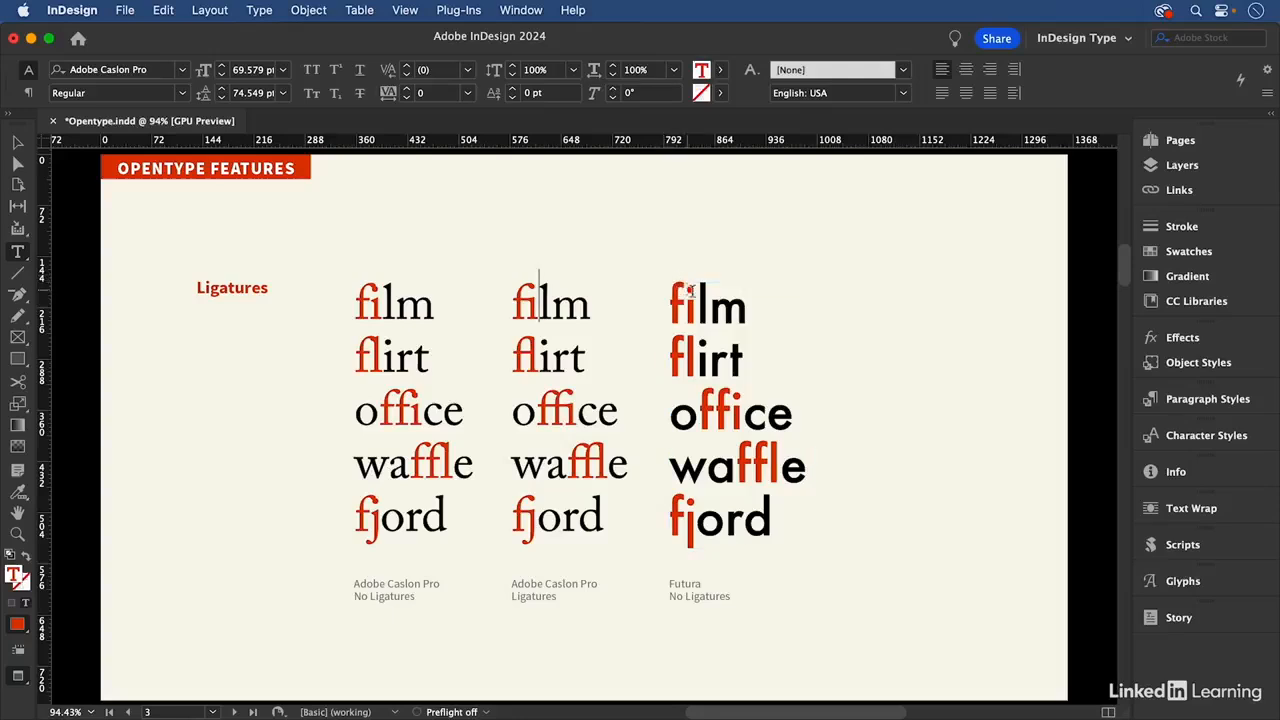
- Turn on Ligatures for the fi of film in the Futura column on page 3
left_click_drag(698, 296, 662, 296)
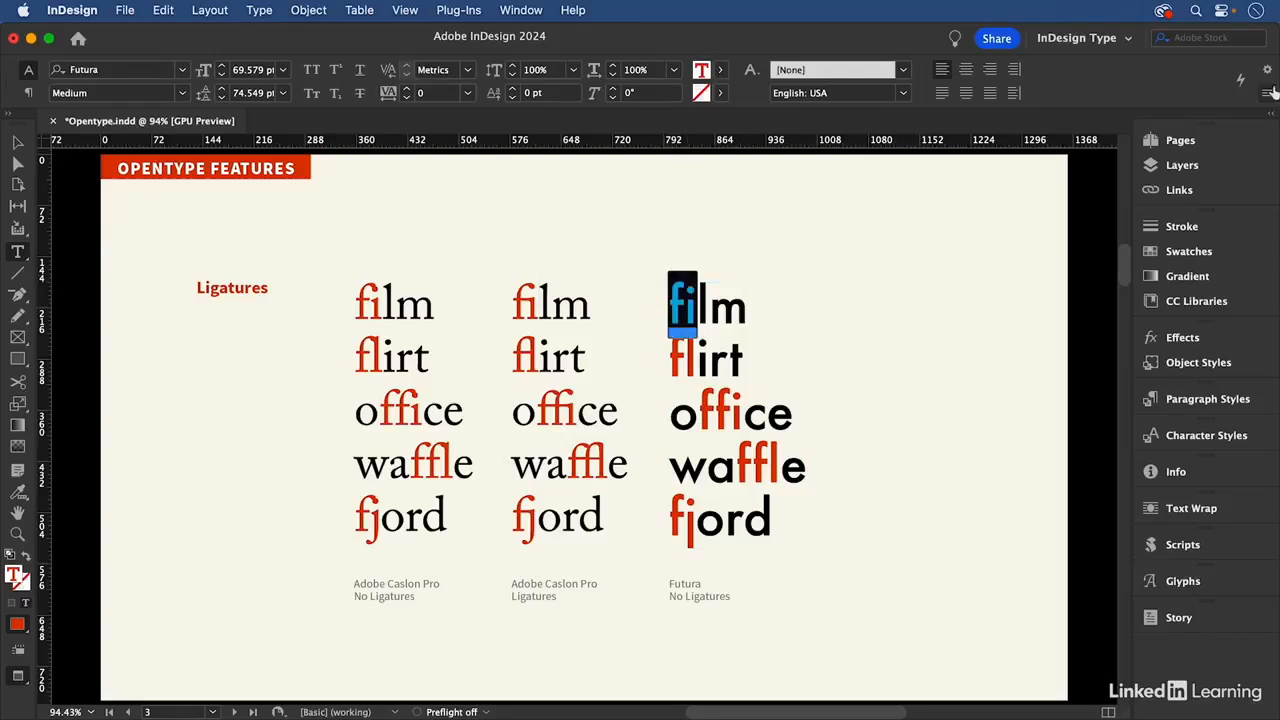
left_click(1267, 93)
left_click(1160, 121)
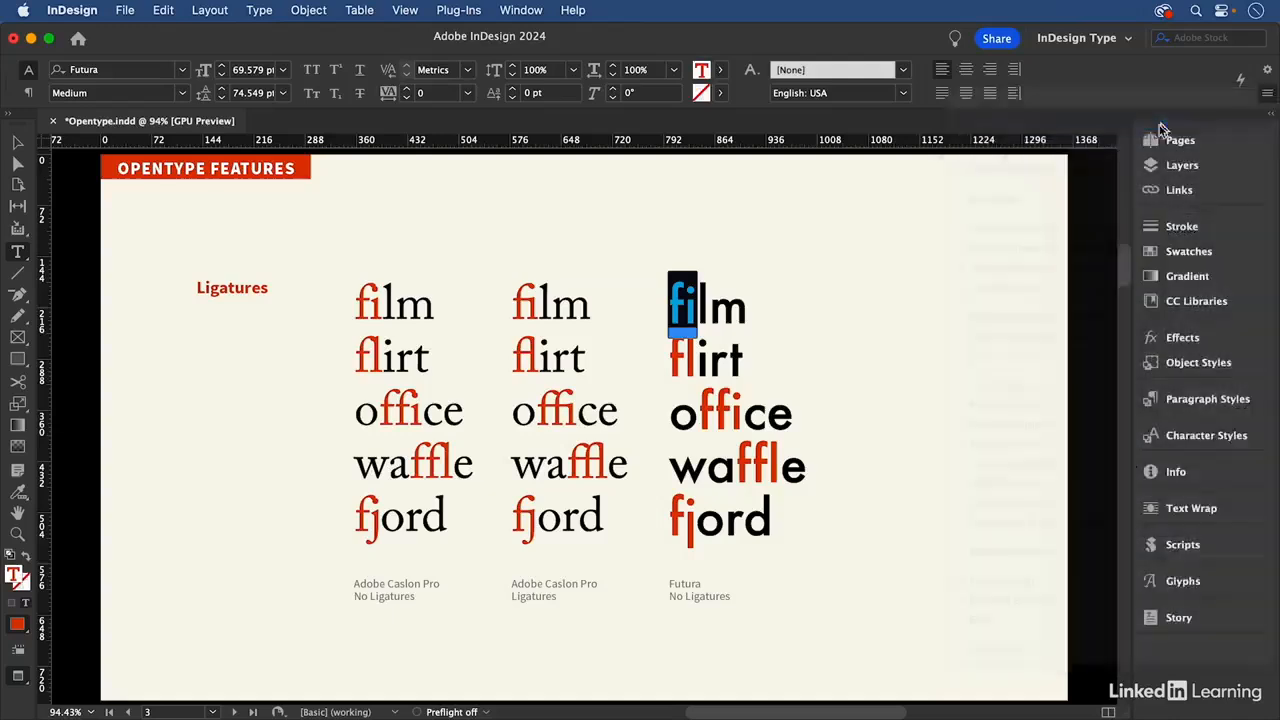
left_click(682, 300)
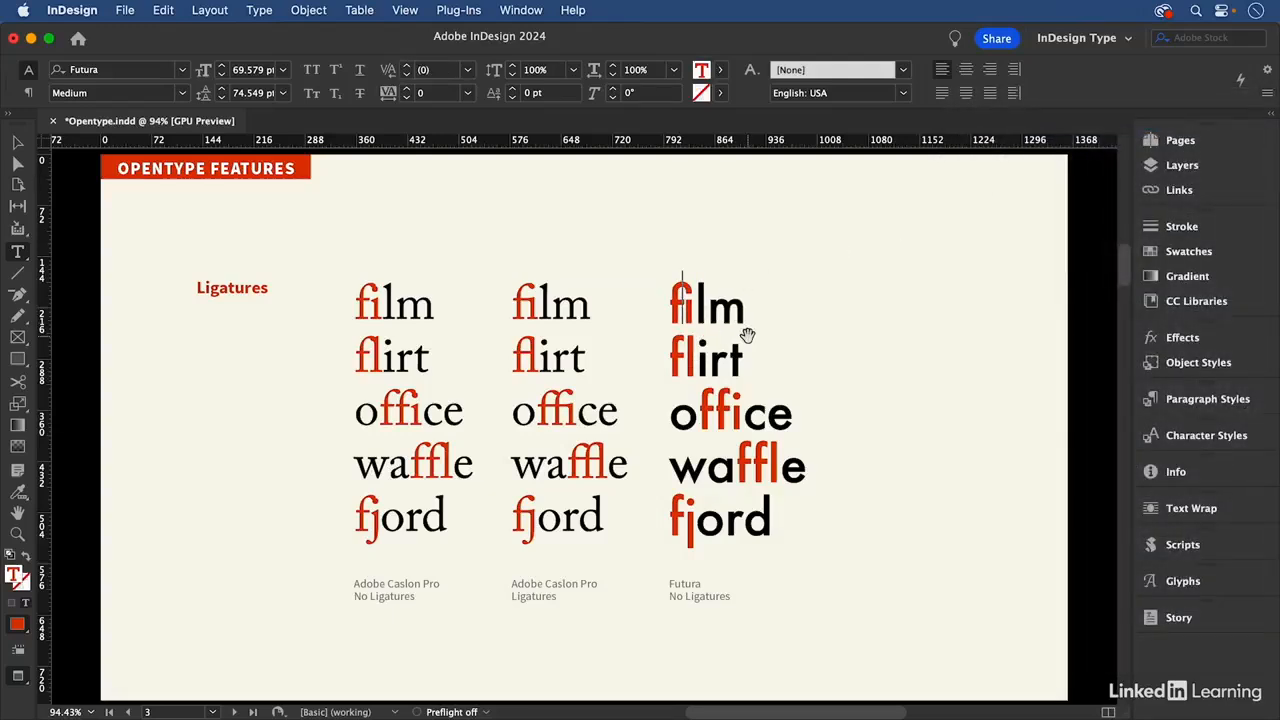
- Apply Discretionary Ligatures to the whole plain picture, castle, spring sample on page 4
key("alt+Page_Down")
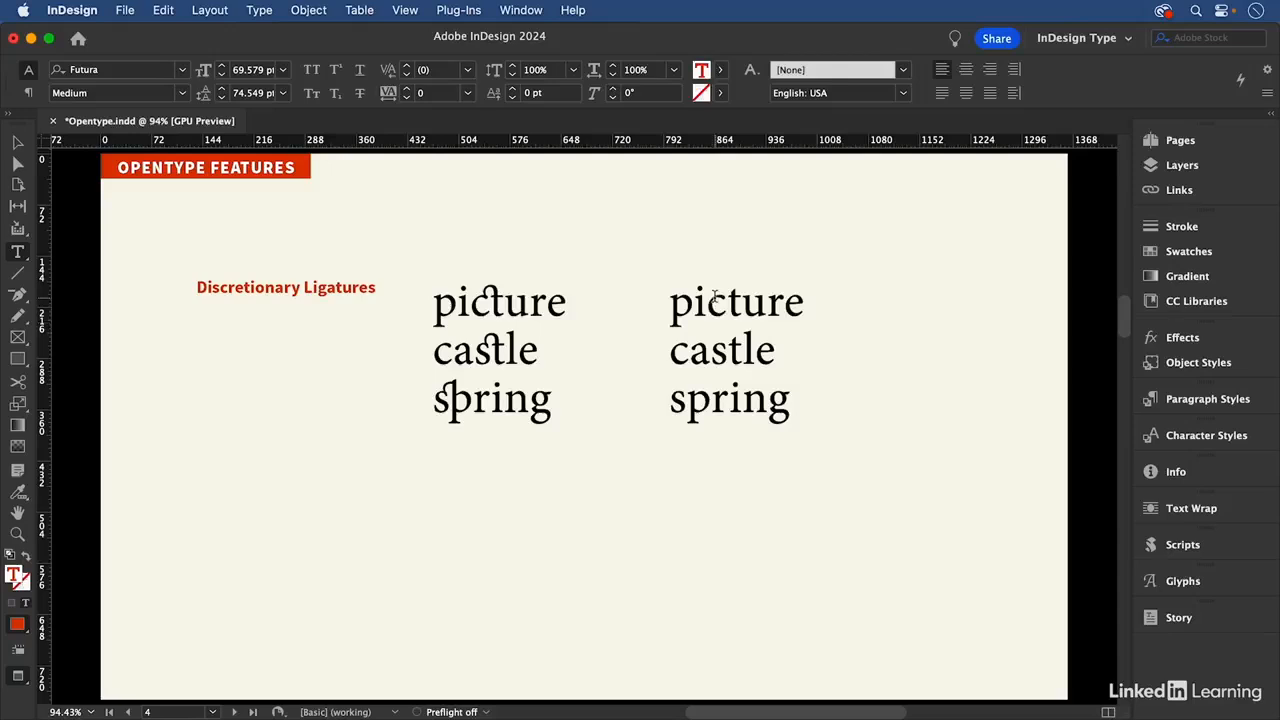
left_click_drag(709, 296, 742, 302)
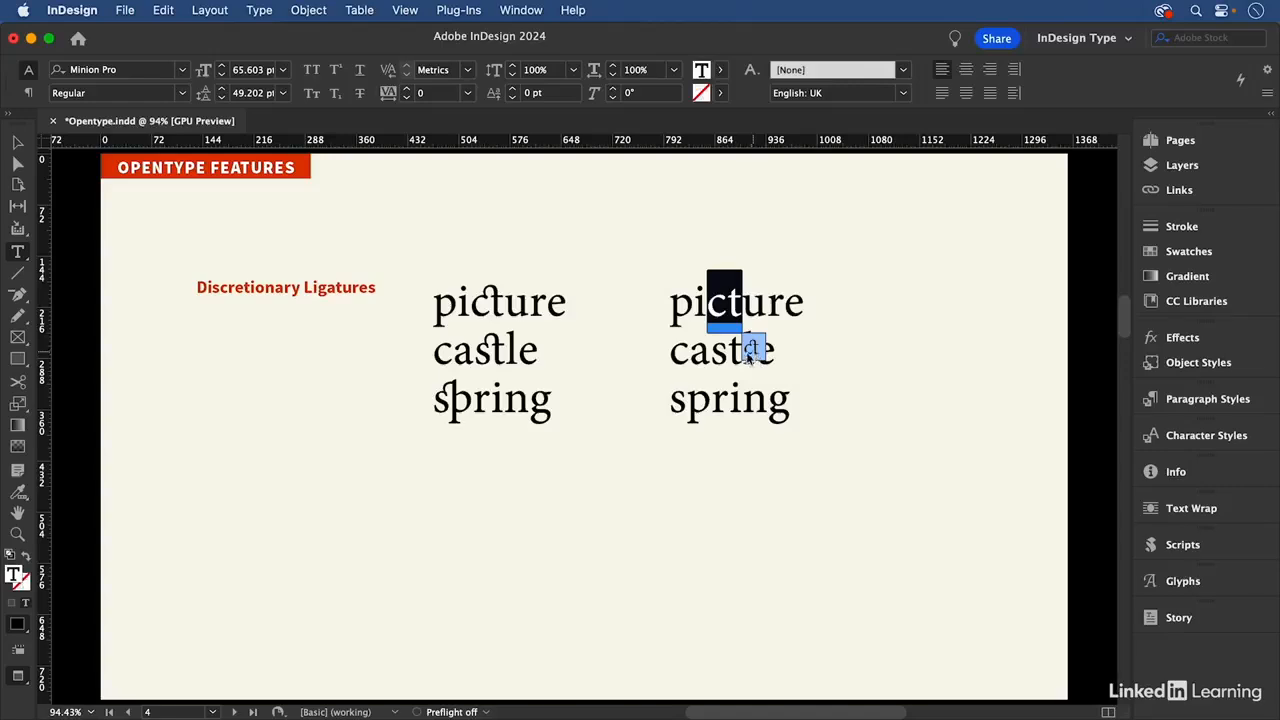
left_click(744, 310)
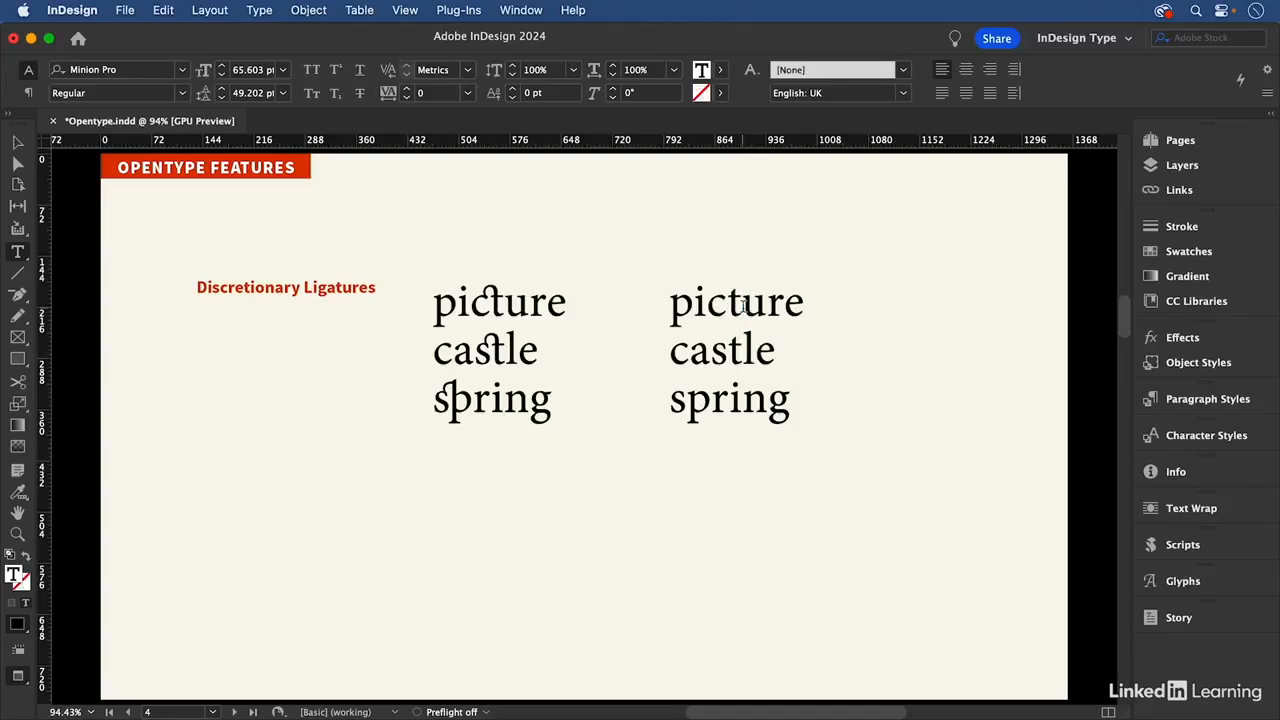
key("super+a")
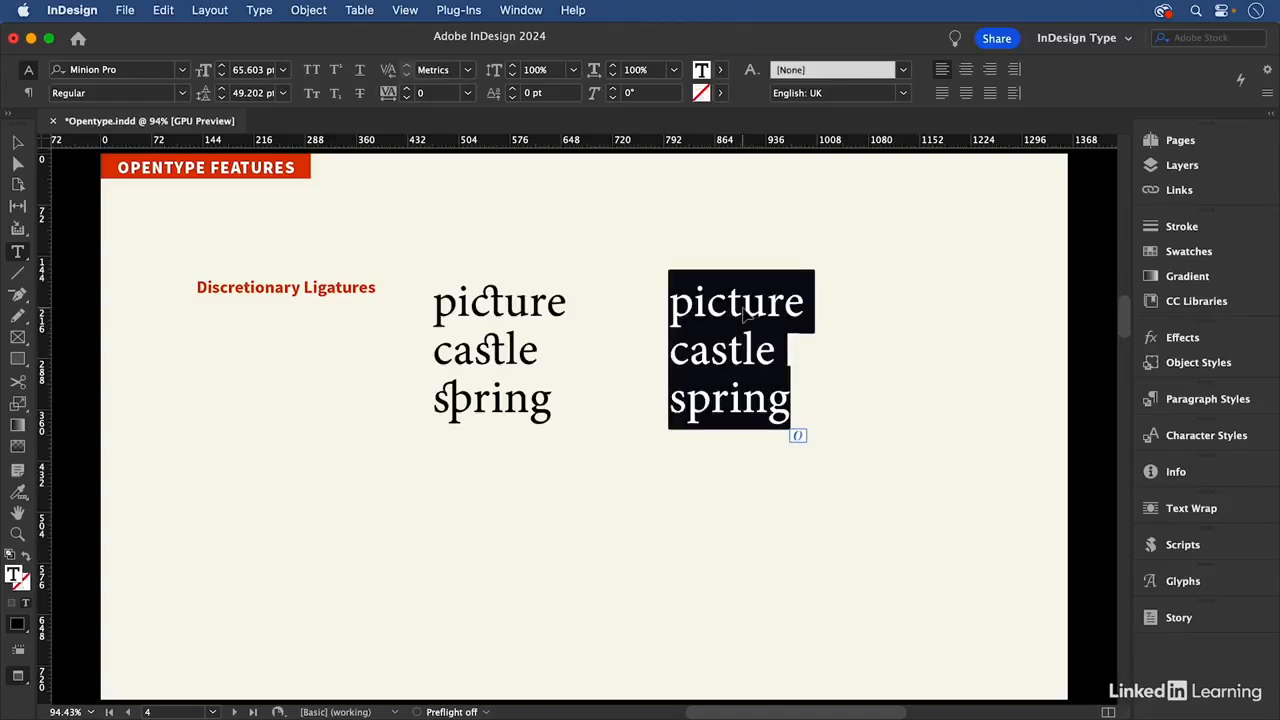
left_click(1267, 69)
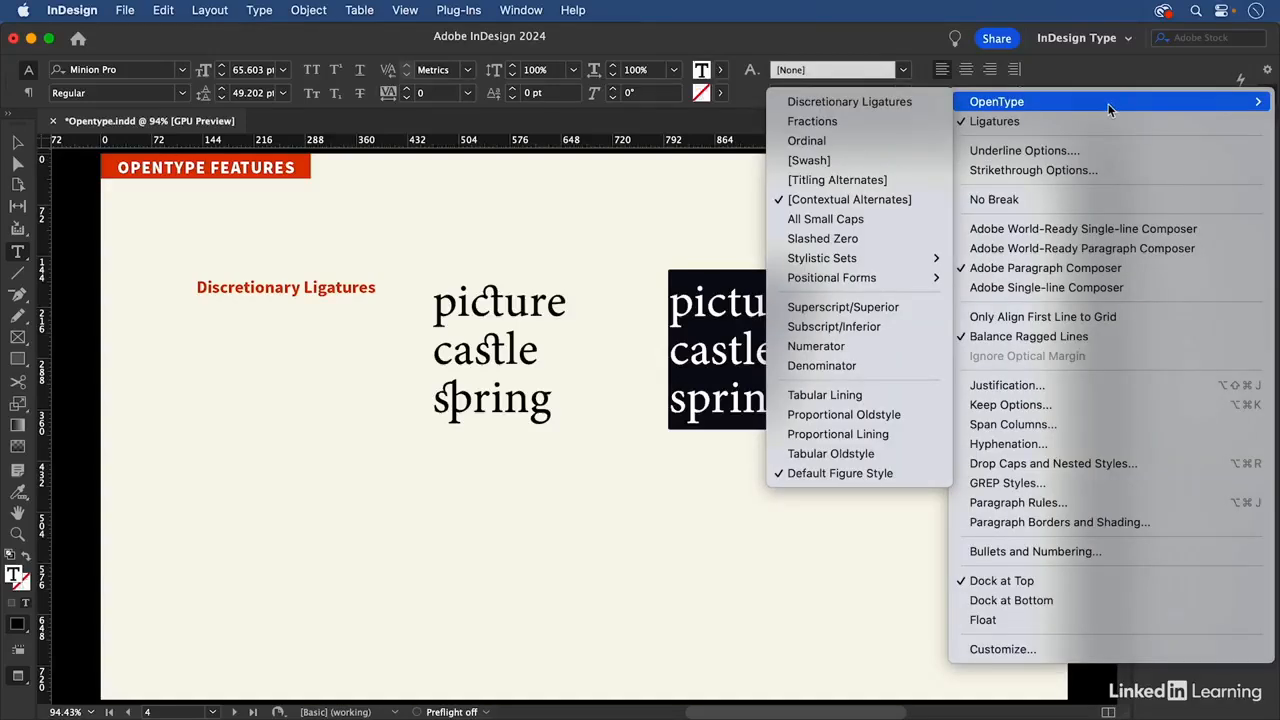
left_click(904, 104)
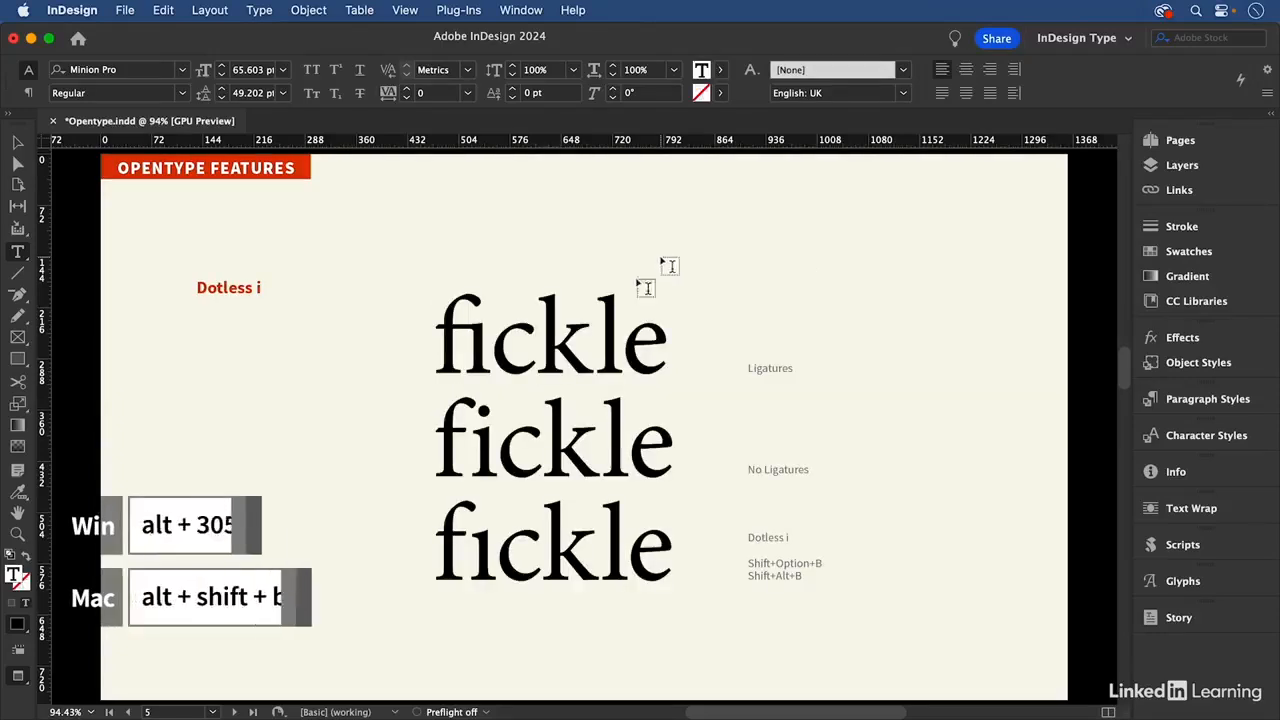
- Increase the tracking of the word fickle in the Ligatures sample on page 5 to 4
left_click(583, 341)
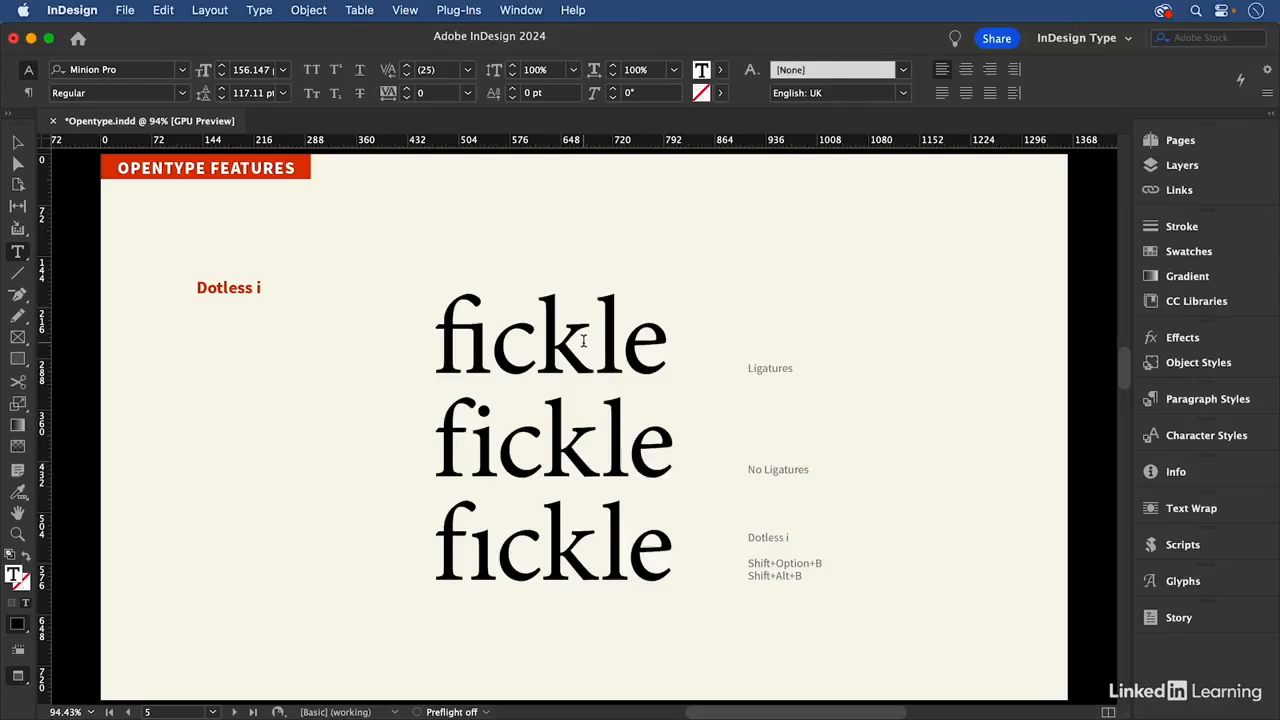
left_click_drag(490, 336, 438, 330)
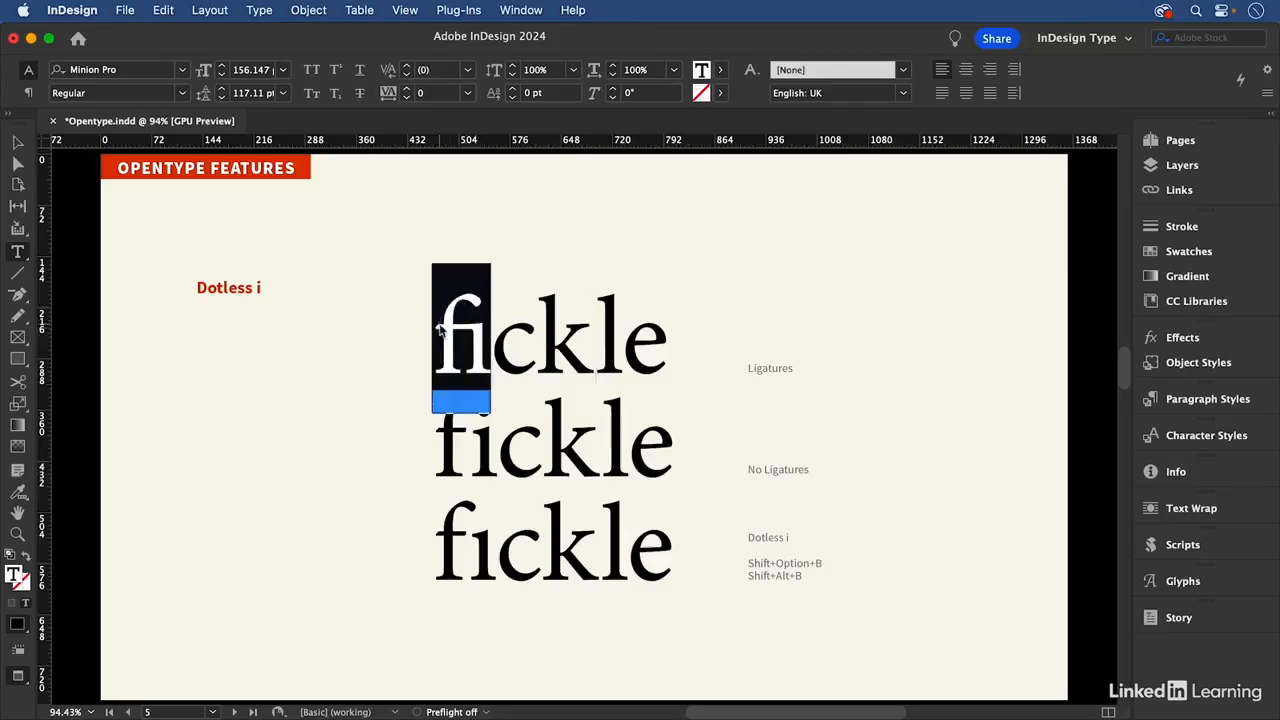
double_click(528, 340)
key("alt+Right")
key("alt+Right")
key("alt+Right")
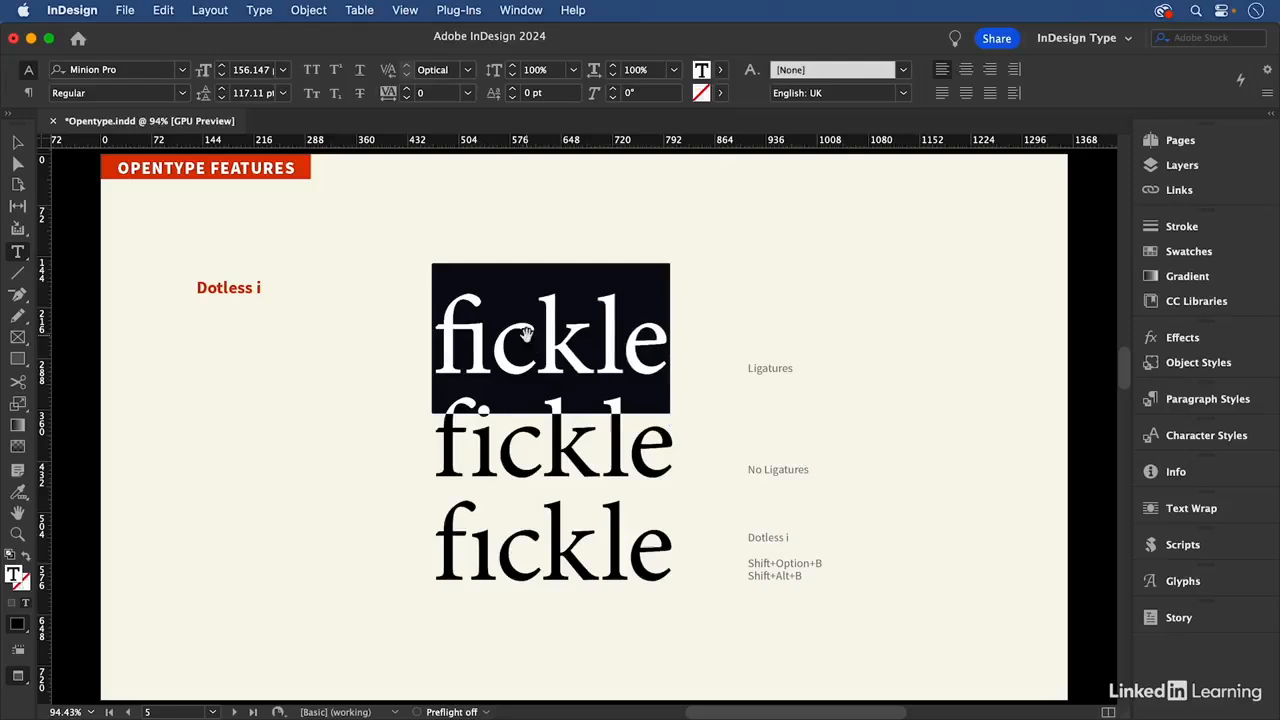
key("alt+Right")
key("alt+Right")
key("alt+Right")
key("alt+Right")
key("alt+Right")
key("alt+Right")
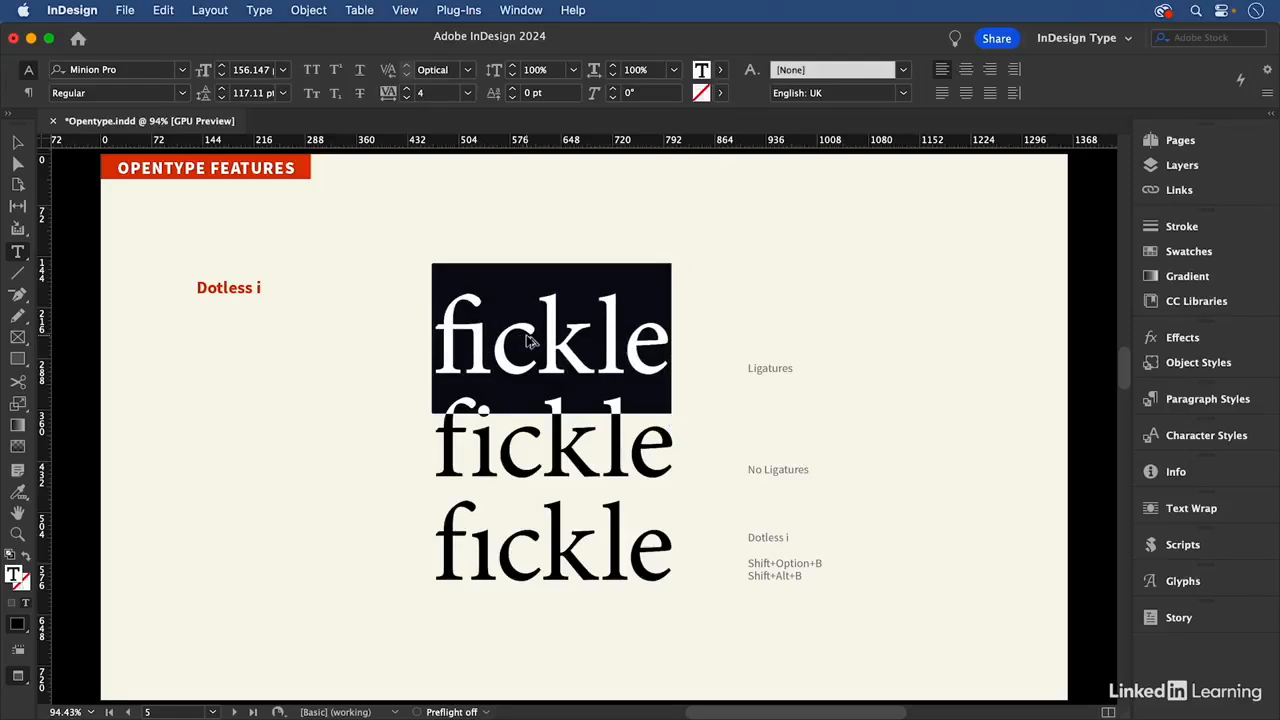
- Replace the i of fickle in the No Ligatures sample with a dotless ı
left_click(487, 437)
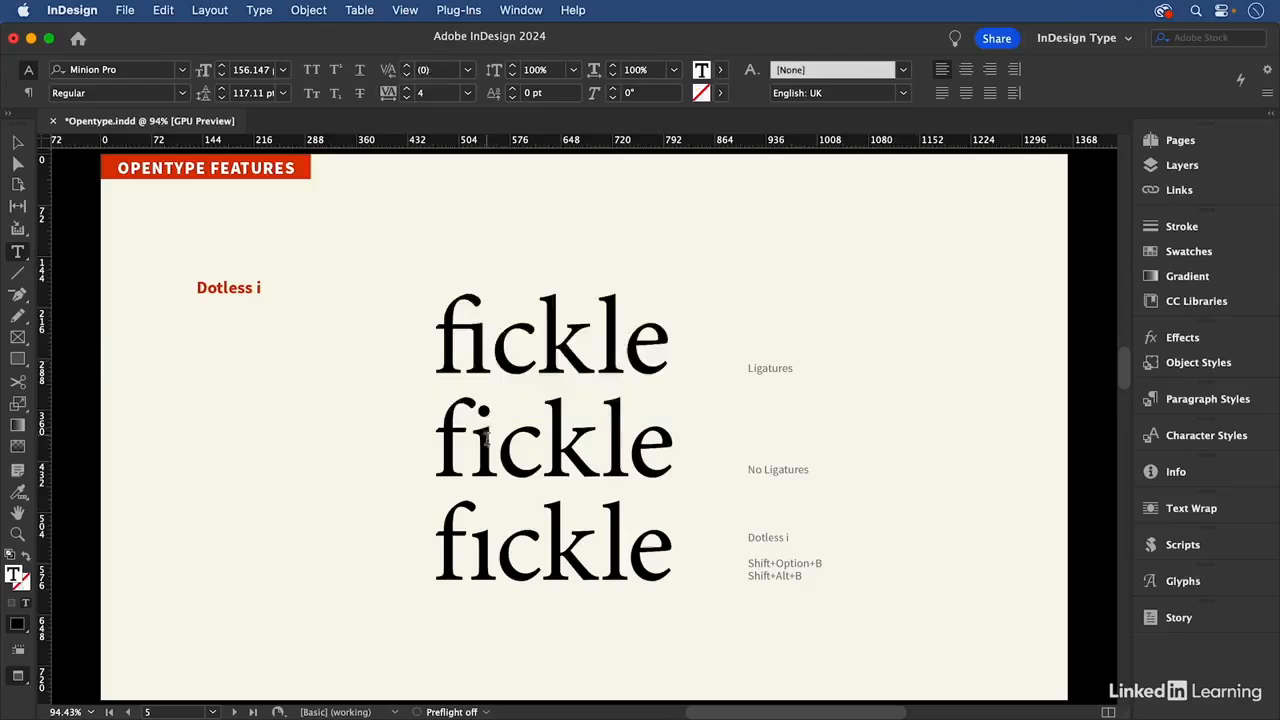
key("shift+Left")
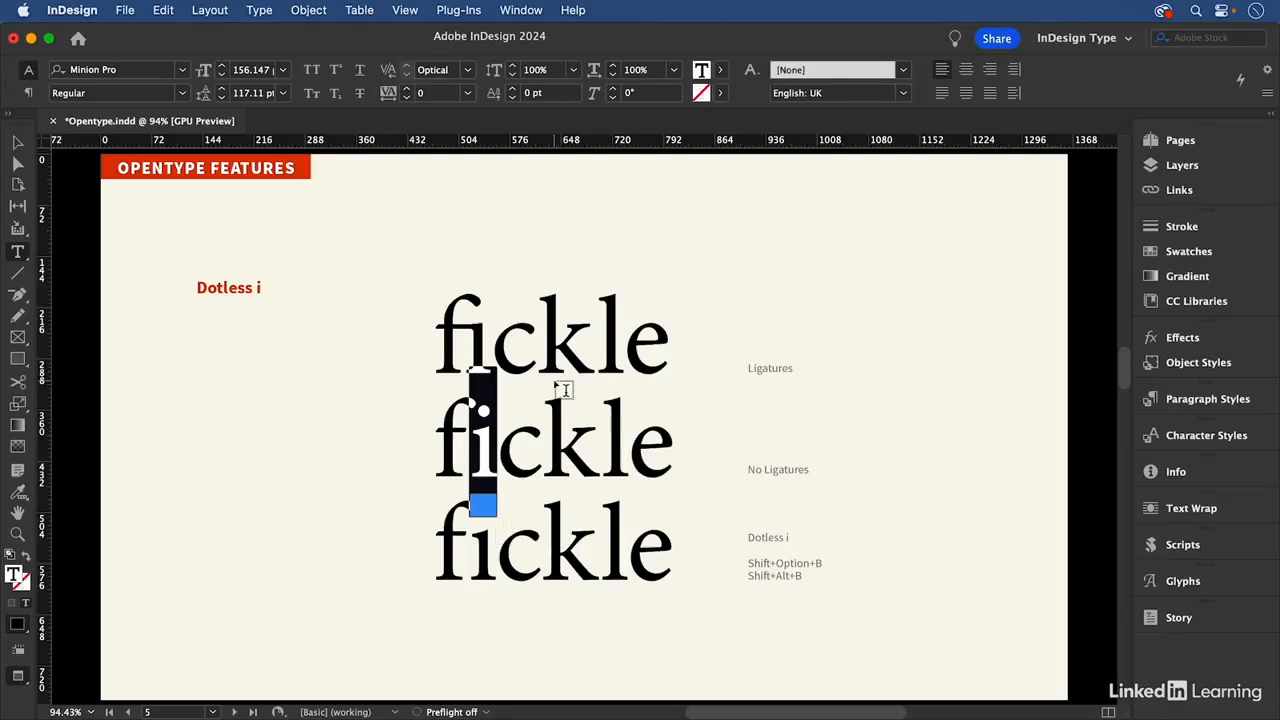
type("ı")
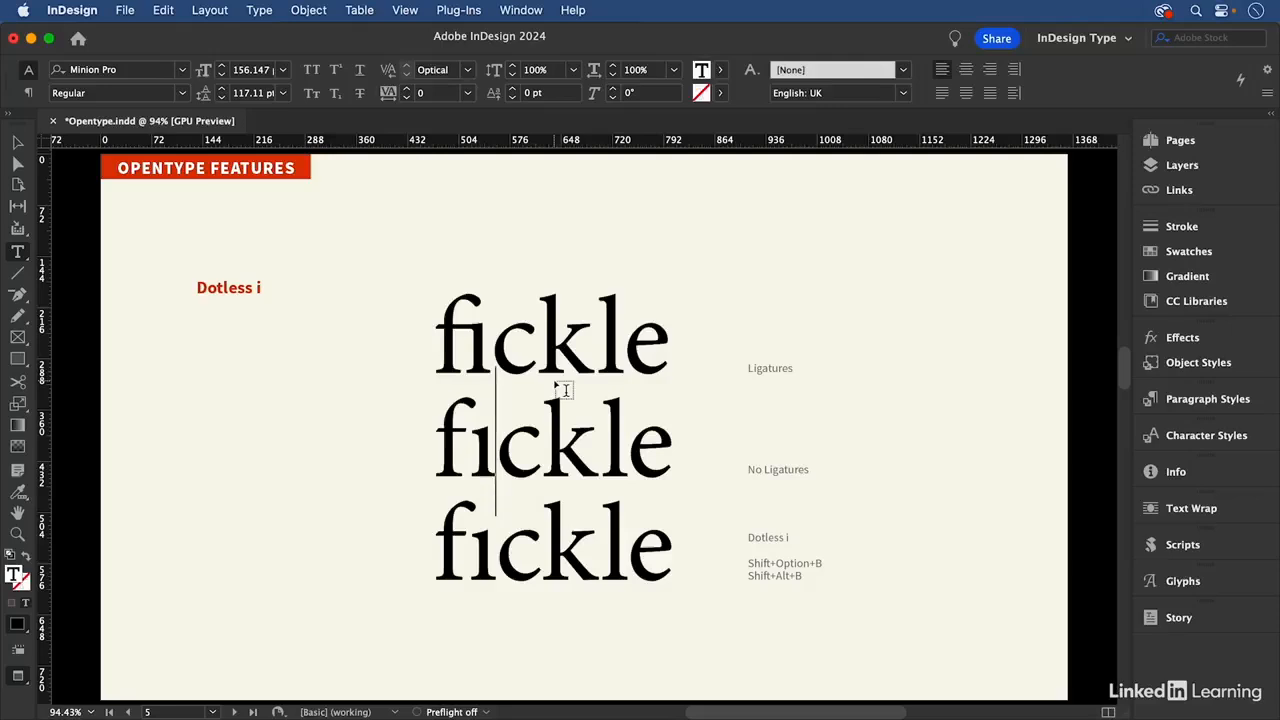
- Examine the number samples on page 6, comparing the Proportional Lining and Proportional Oldstyle figures, and leave nothing selected
key("shift+Page_Down")
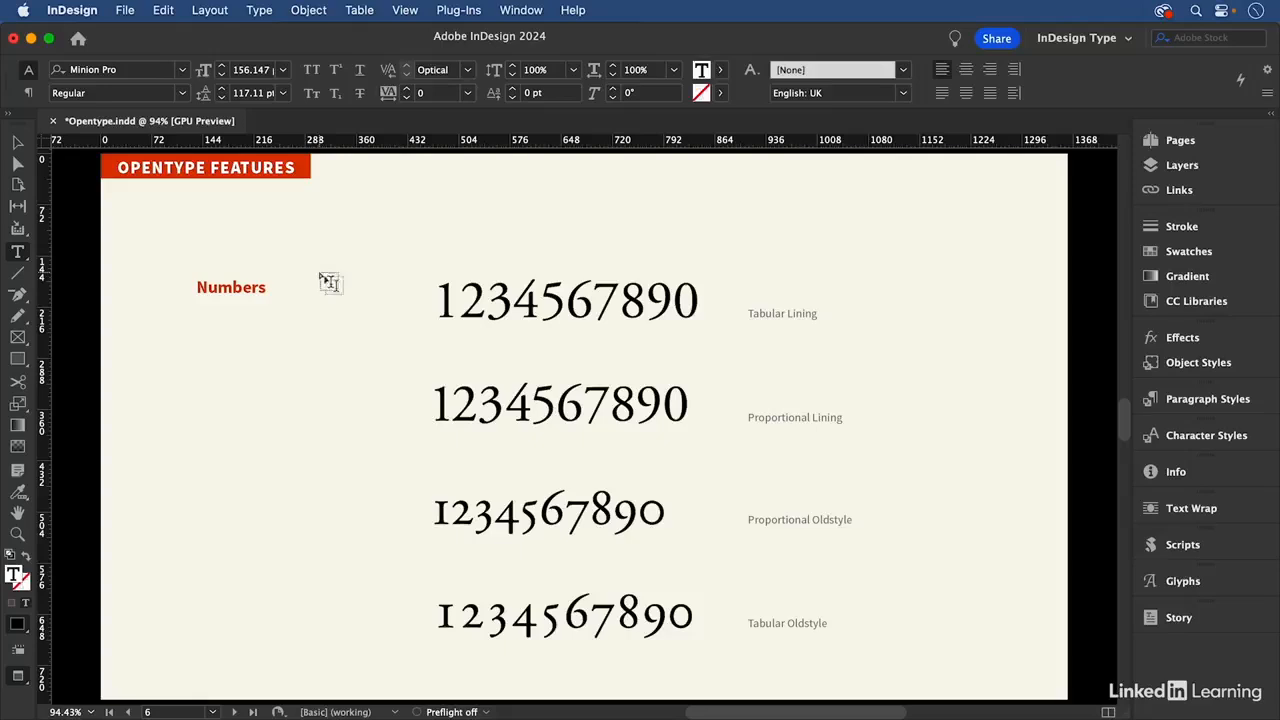
double_click(577, 395)
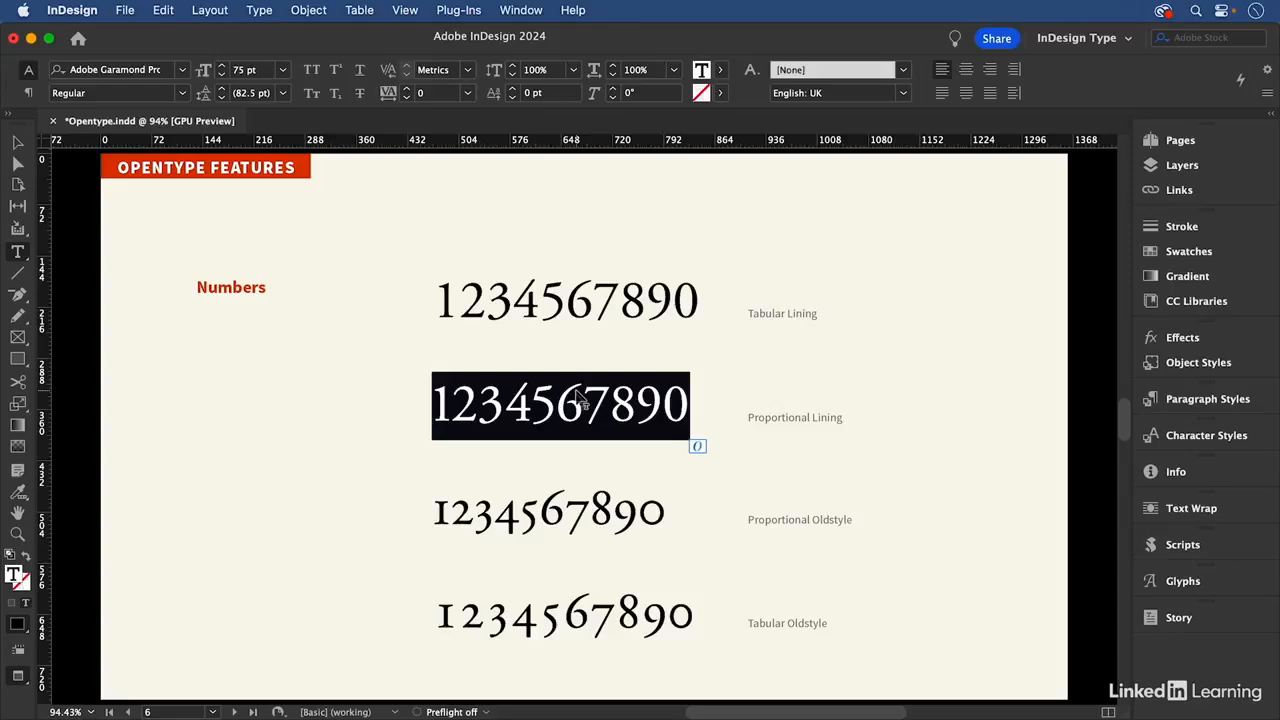
double_click(570, 495)
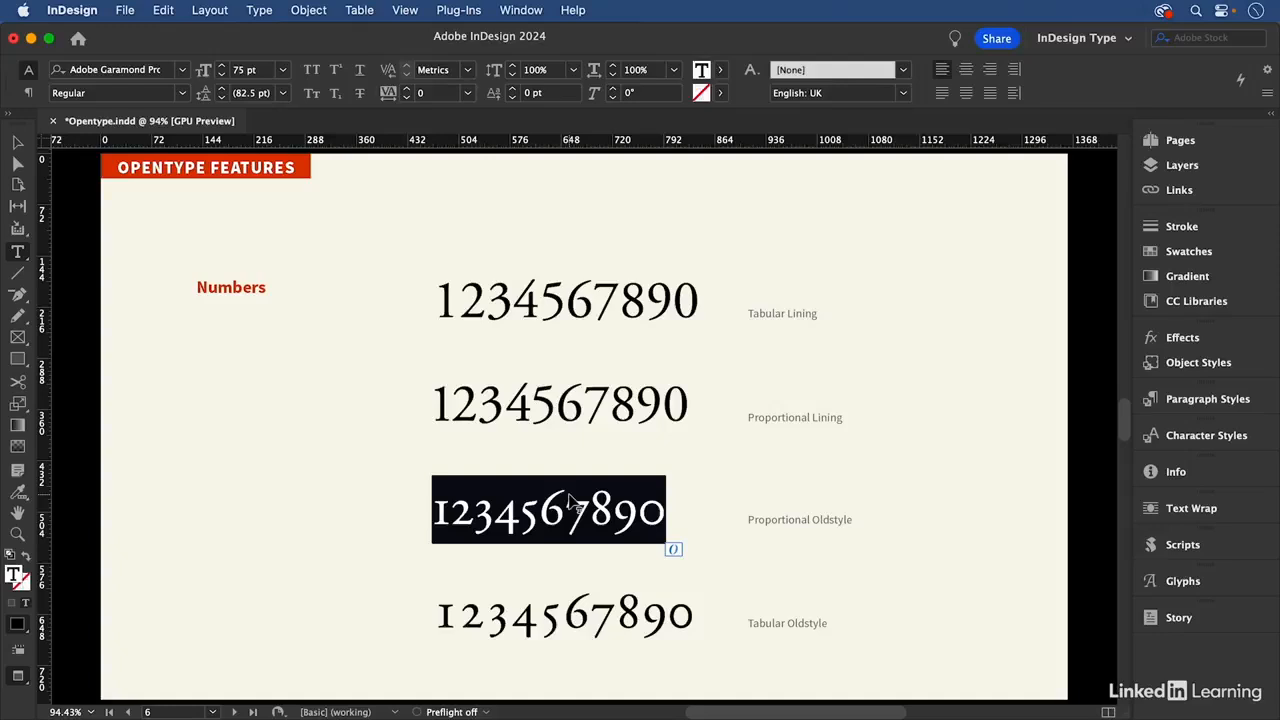
left_click(474, 515)
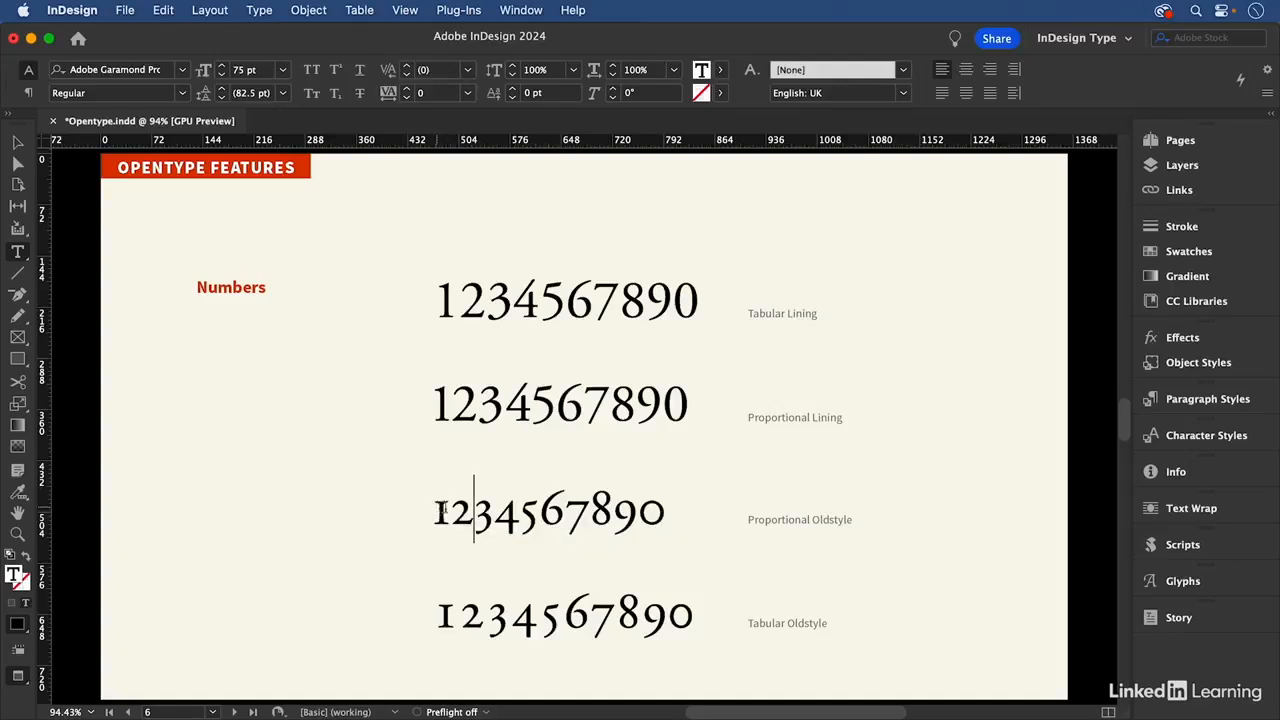
left_click_drag(443, 510, 492, 516)
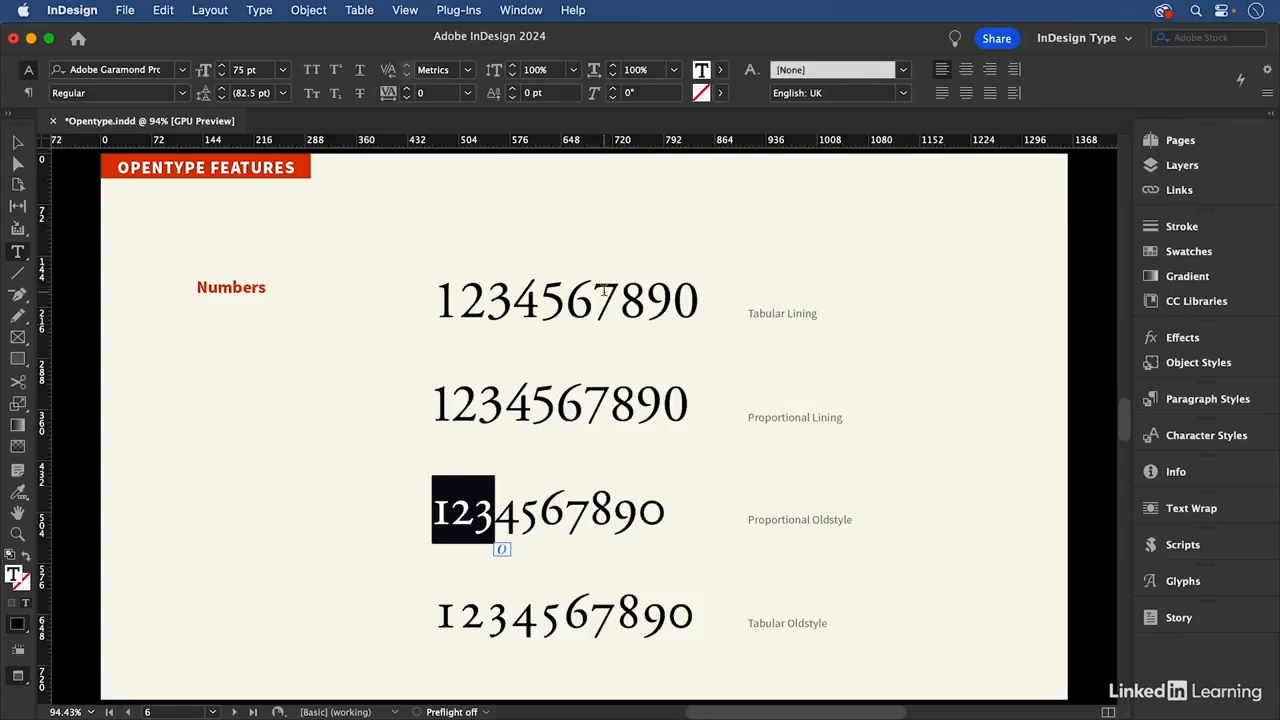
left_click(495, 518)
key("Escape")
left_click(403, 209)
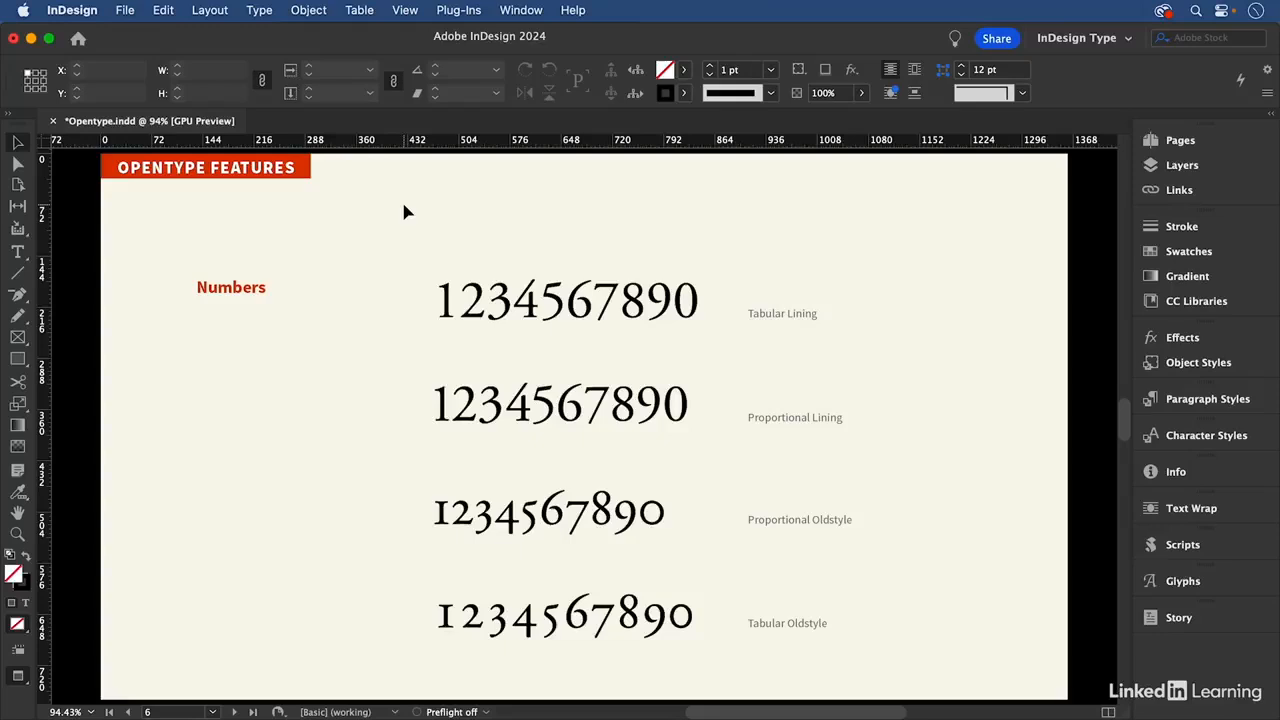
- Review the tabular and oldstyle numbers on page 7 and compare the lining and oldstyle pairs on page 8 up close
key("shift+Page_Down")
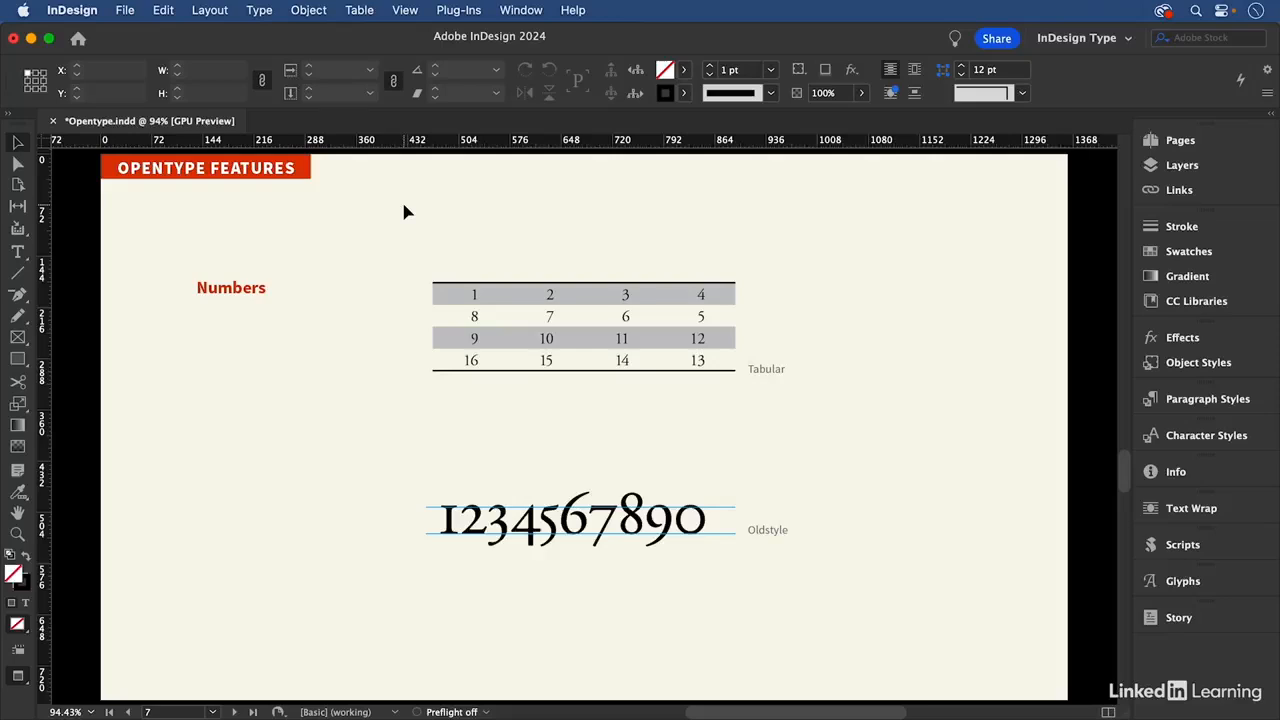
key("shift+Page_Down")
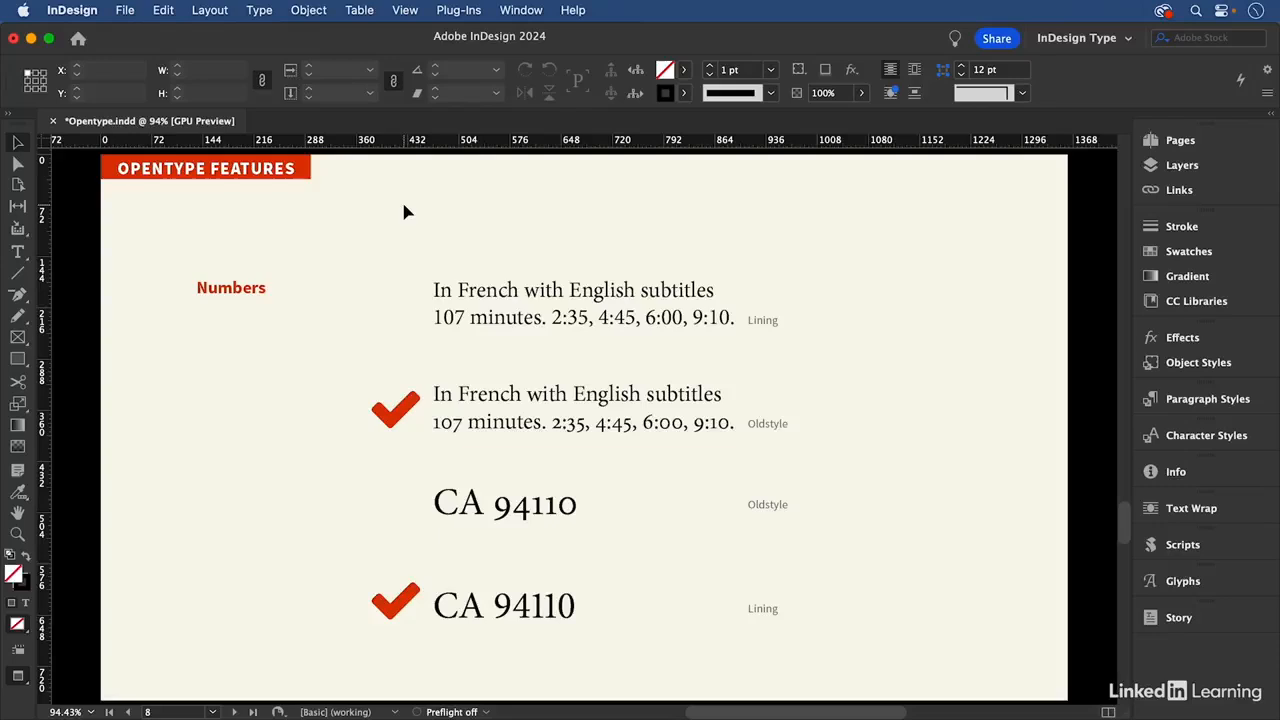
key("z")
left_click_drag(355, 262, 847, 479)
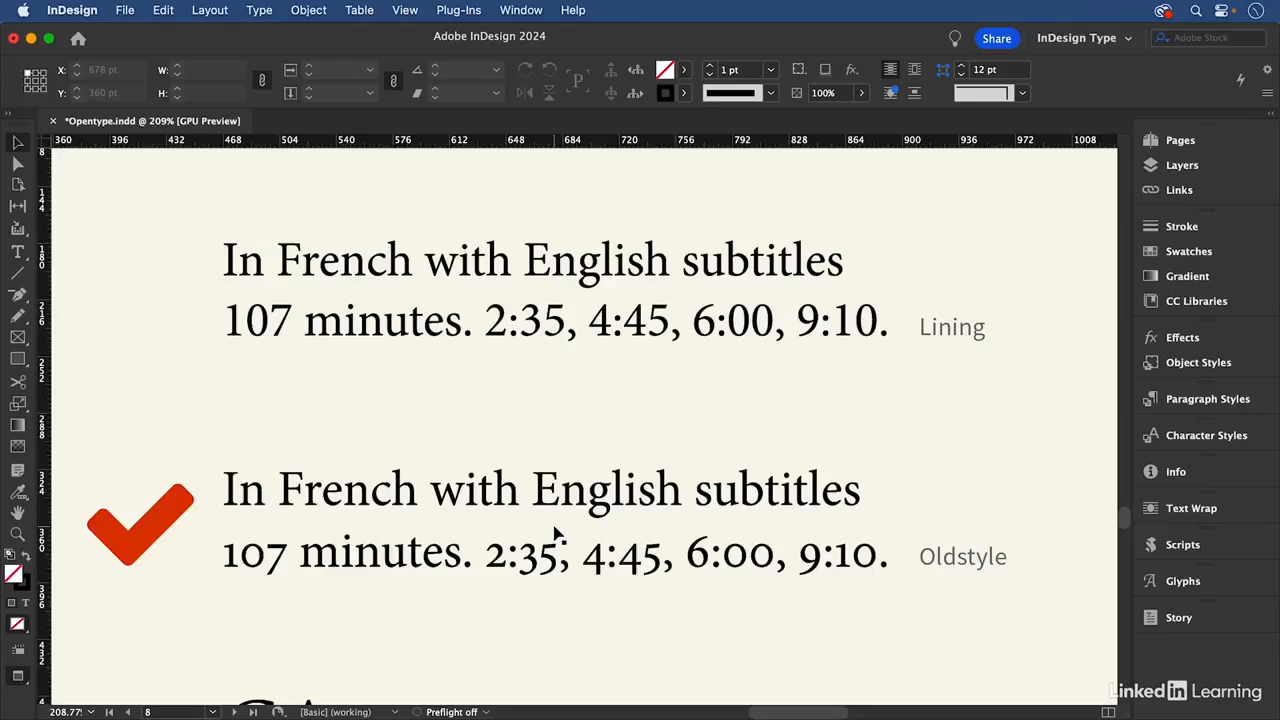
key("super+0")
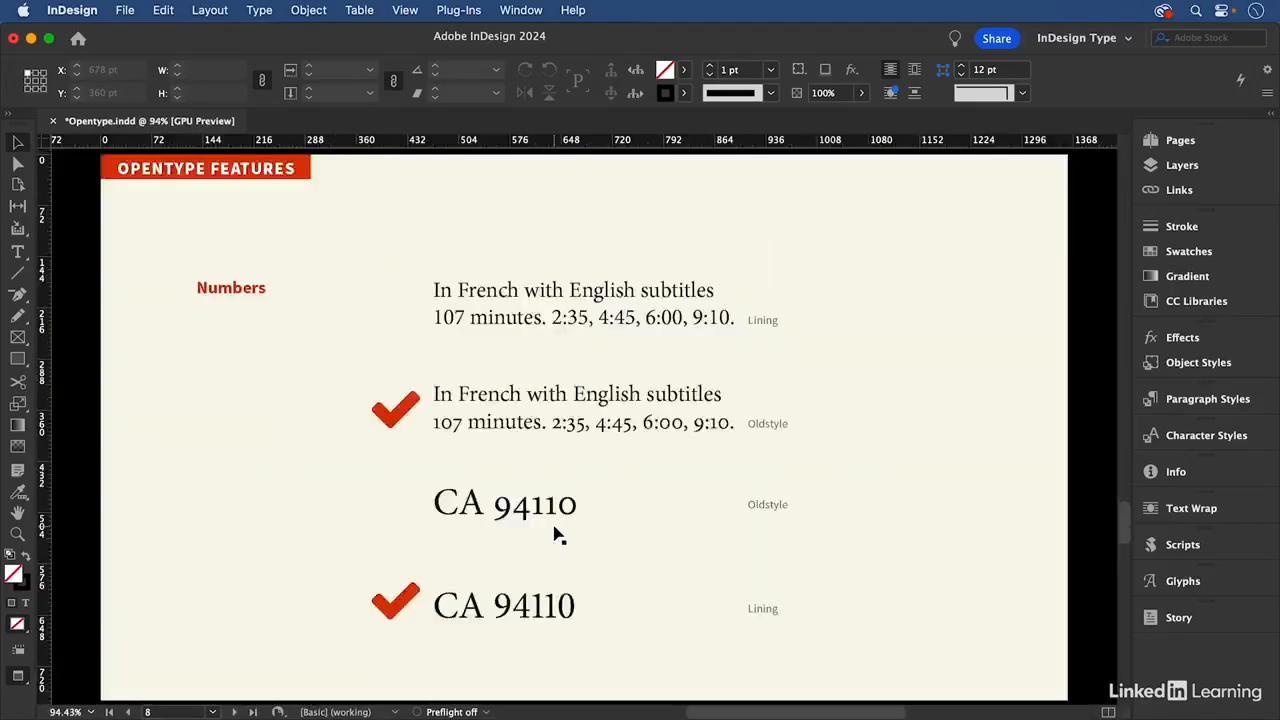
left_click_drag(352, 470, 617, 637)
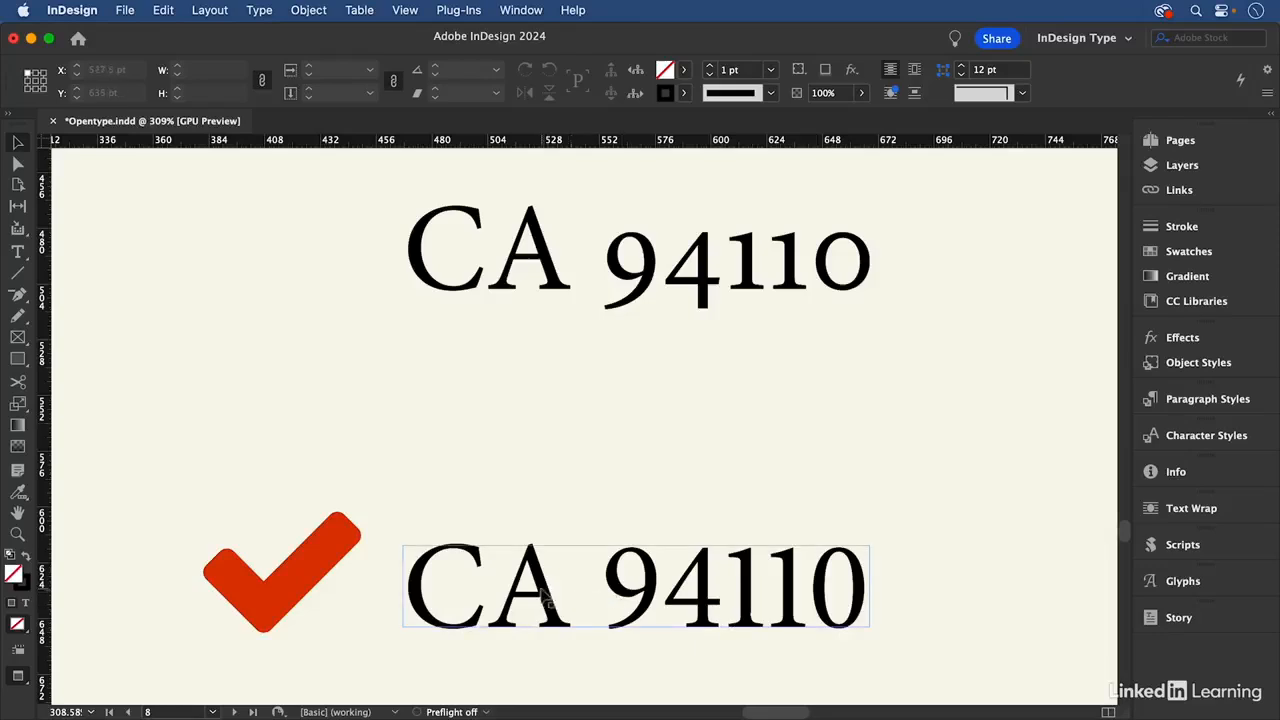
key("super+0")
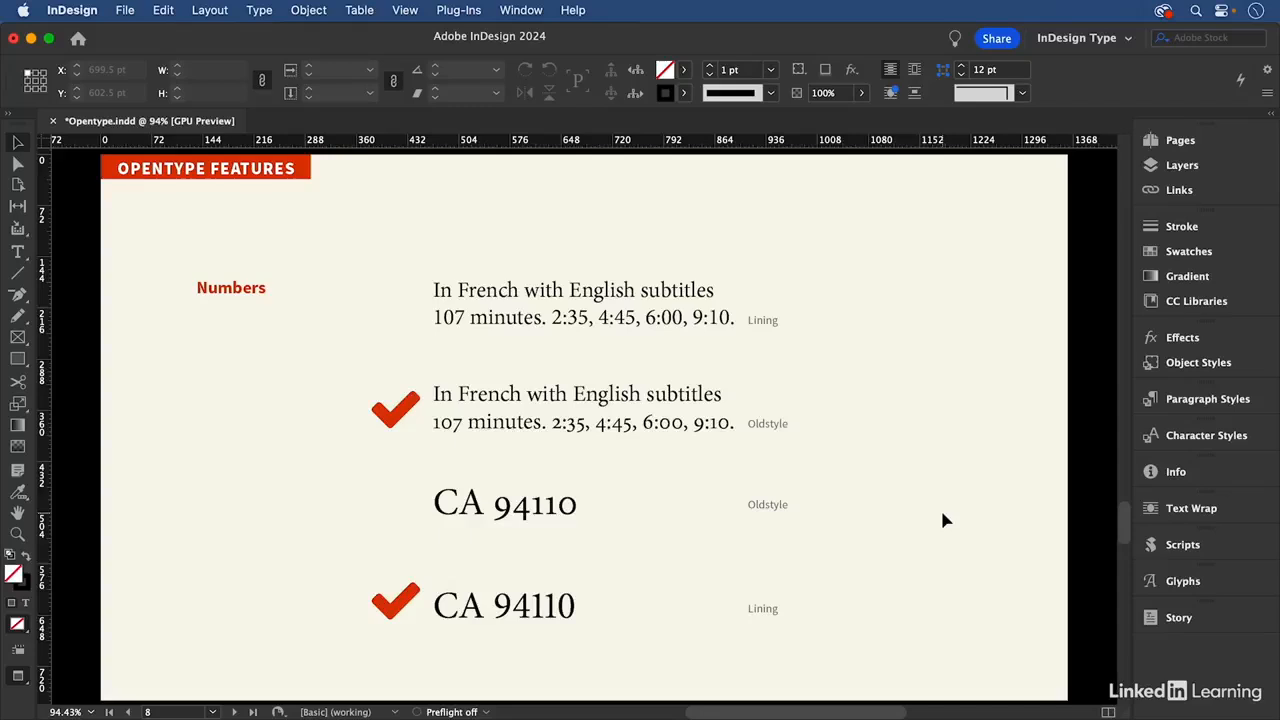
- Apply the OpenType Slashed Zero feature to the first of the two large characters on page 9
key("shift+Page_Down")
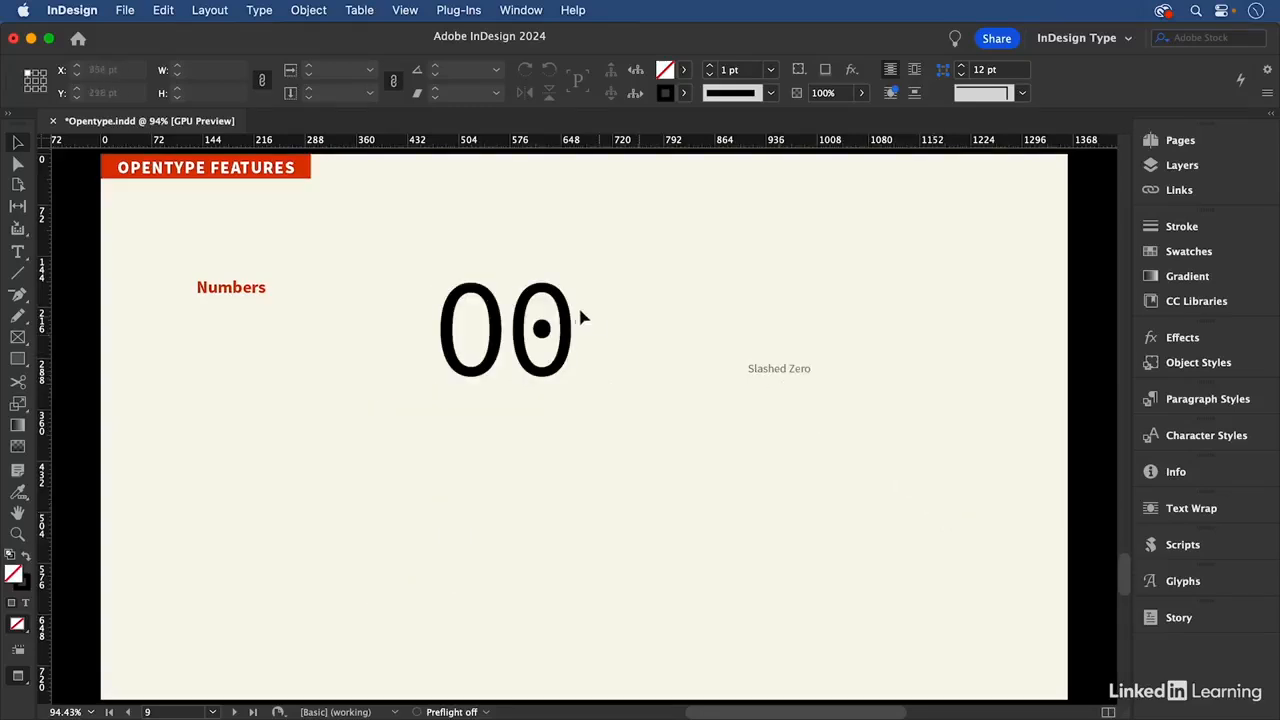
double_click(505, 320)
left_click_drag(505, 320, 460, 312)
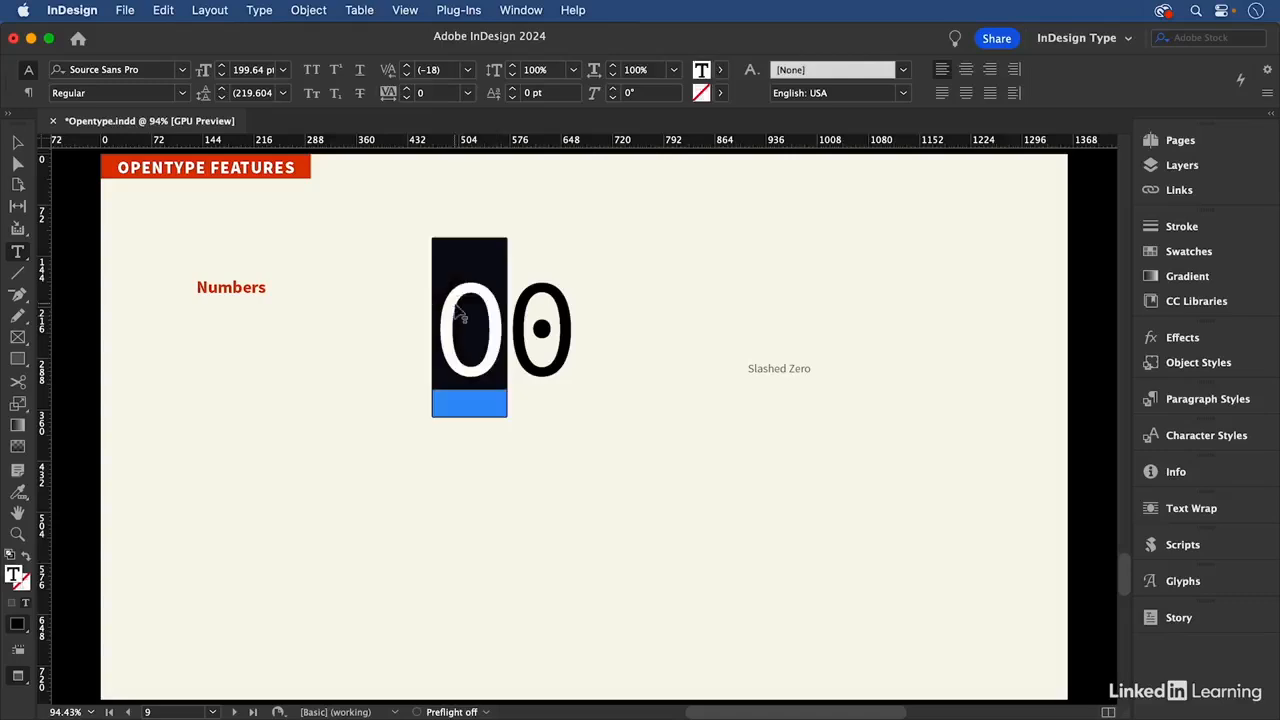
left_click(1268, 95)
mouse_move(1000, 101)
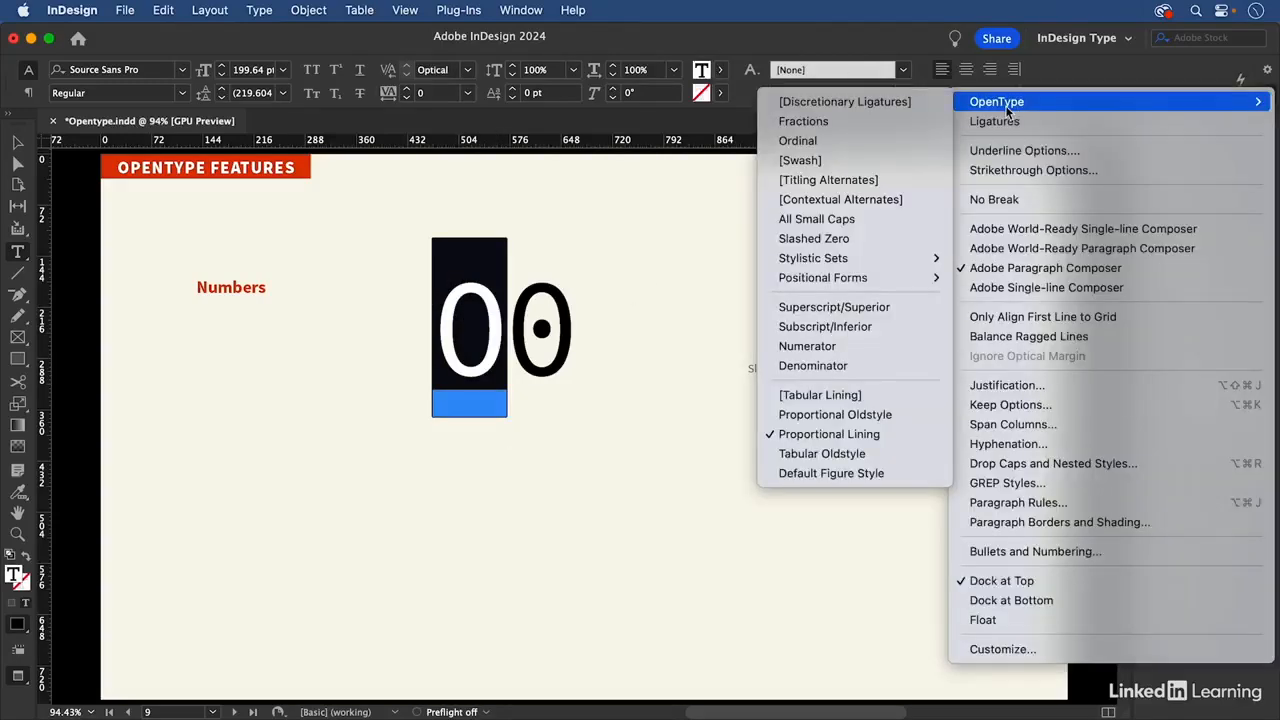
left_click(876, 239)
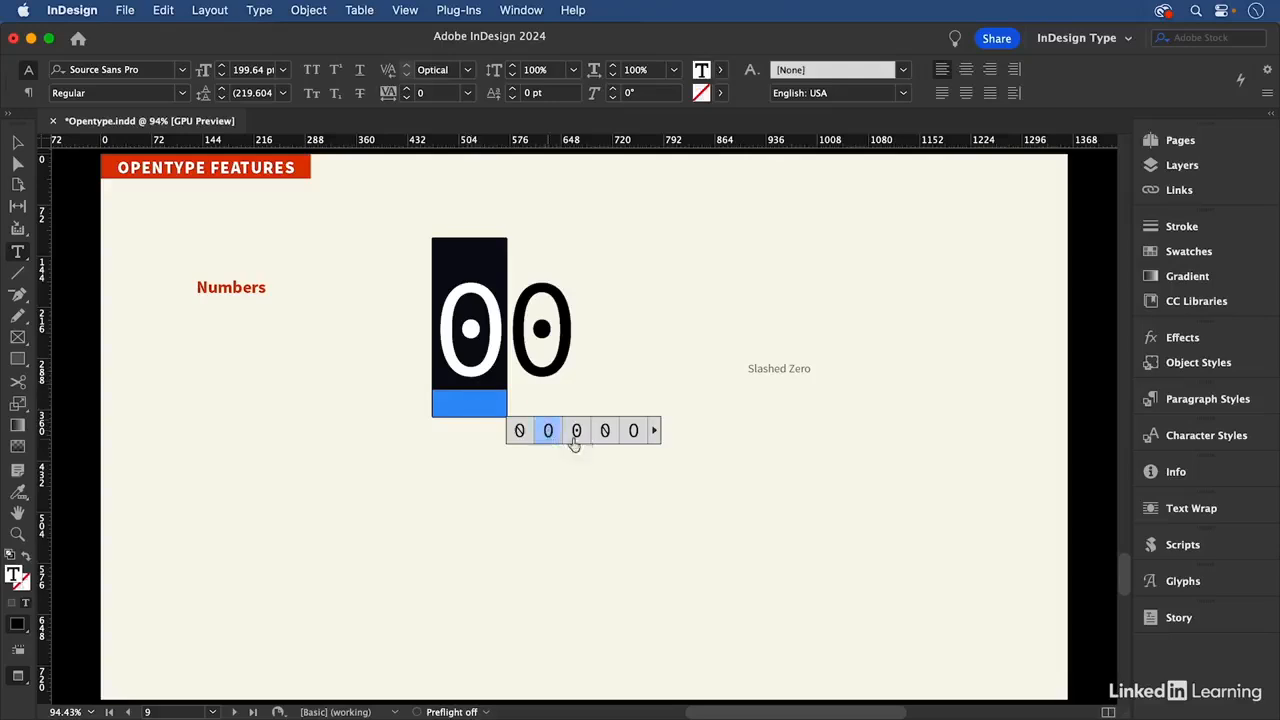
- Replace the first character on page 9 with the alternate zero that has a diagonal slash and leave nothing selected
left_click(600, 430)
left_click(502, 333)
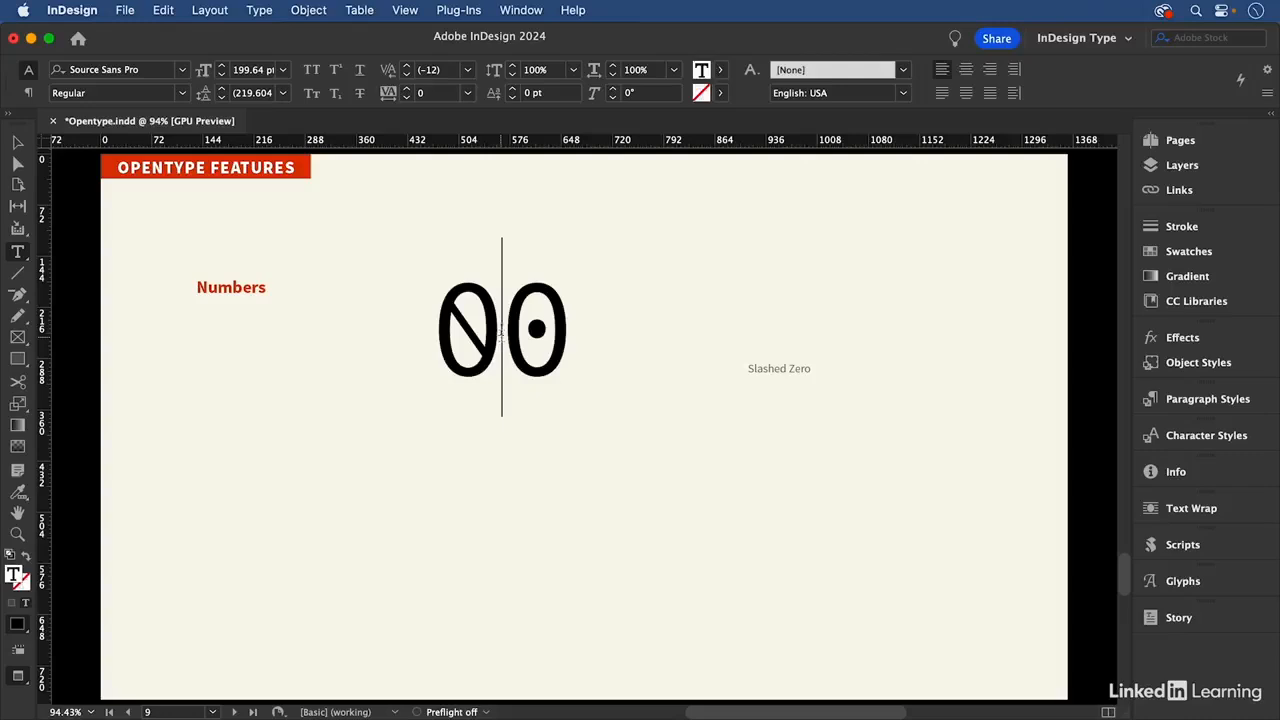
left_click(17, 142)
left_click(388, 214)
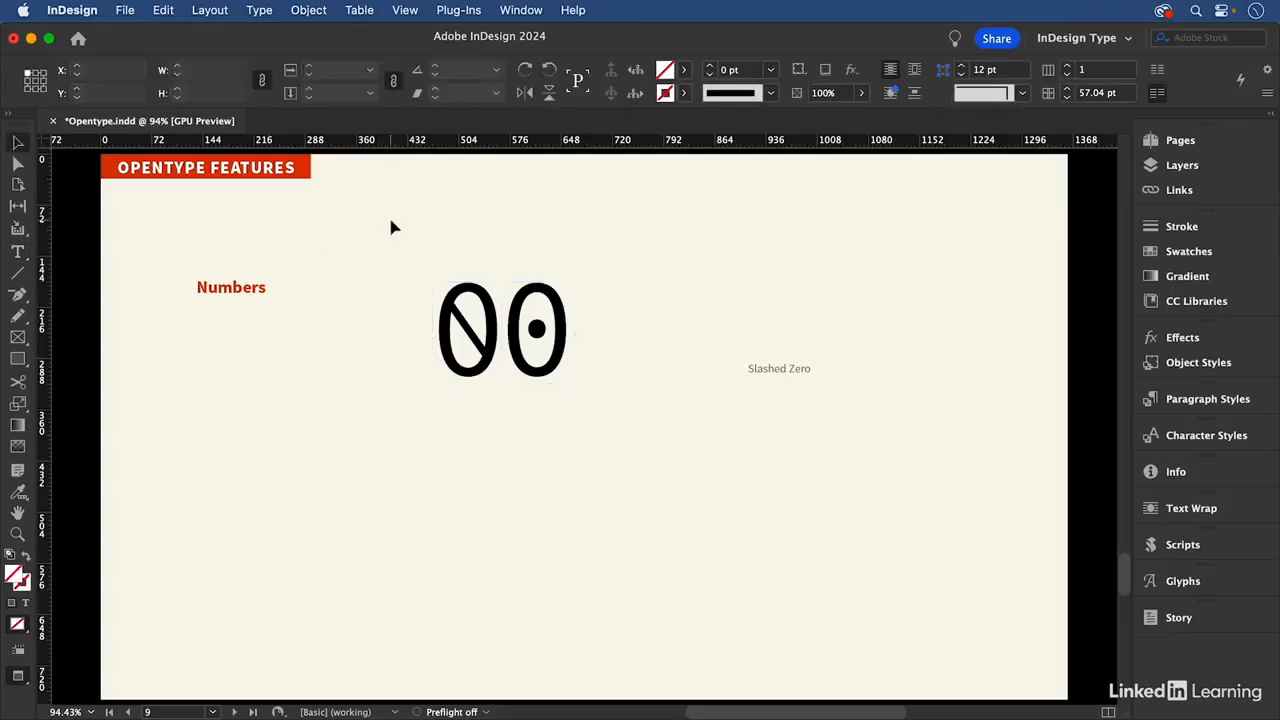
- Examine the labelled ½ and the Before, Synthetic Fractions and OpenType Fractions samples on page 10 up close
key("shift+Page_Down")
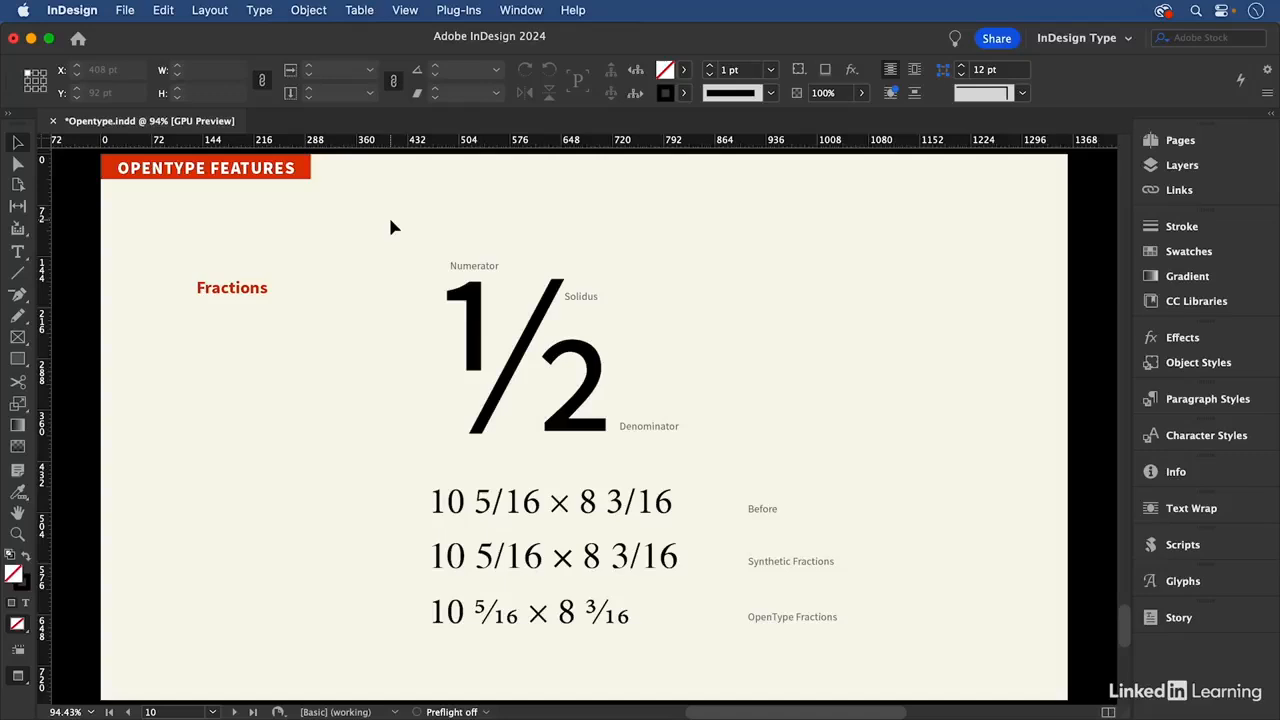
key("super+space")
left_click_drag(413, 232, 754, 455)
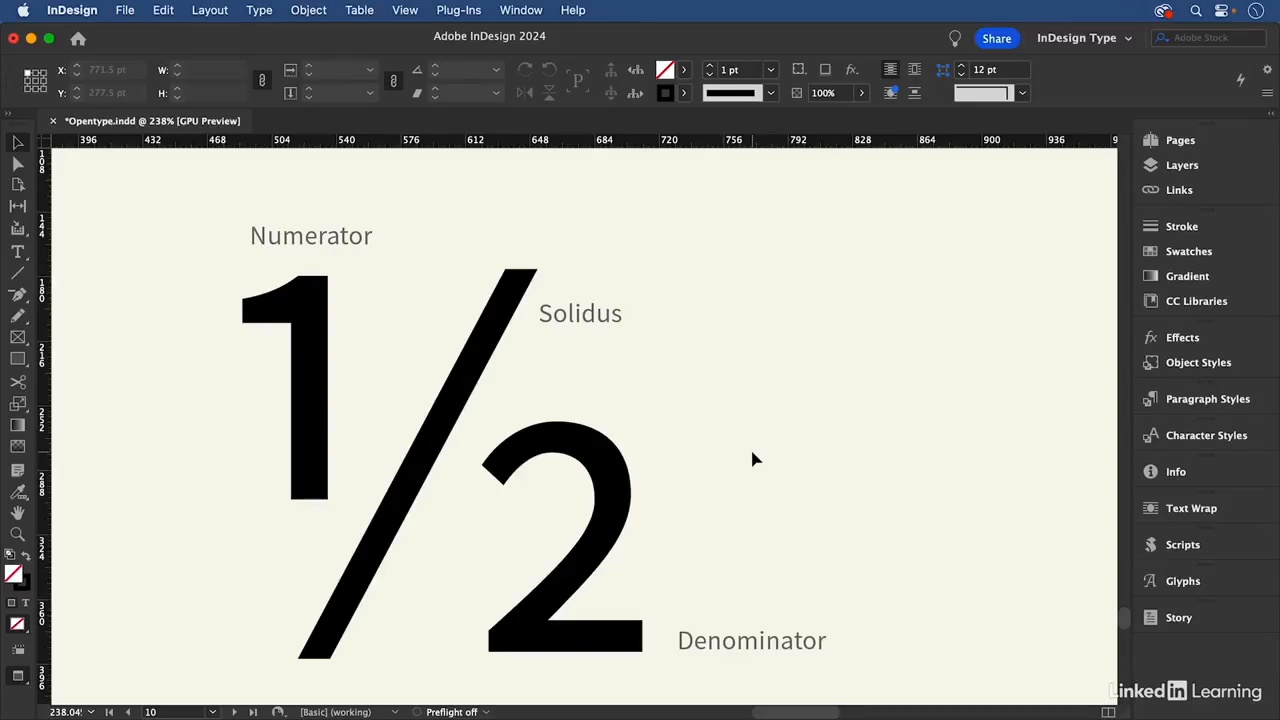
key("space")
left_click_drag(686, 583, 692, 166)
scroll(719, 433, "down", 1)
scroll(719, 433, "right", 1)
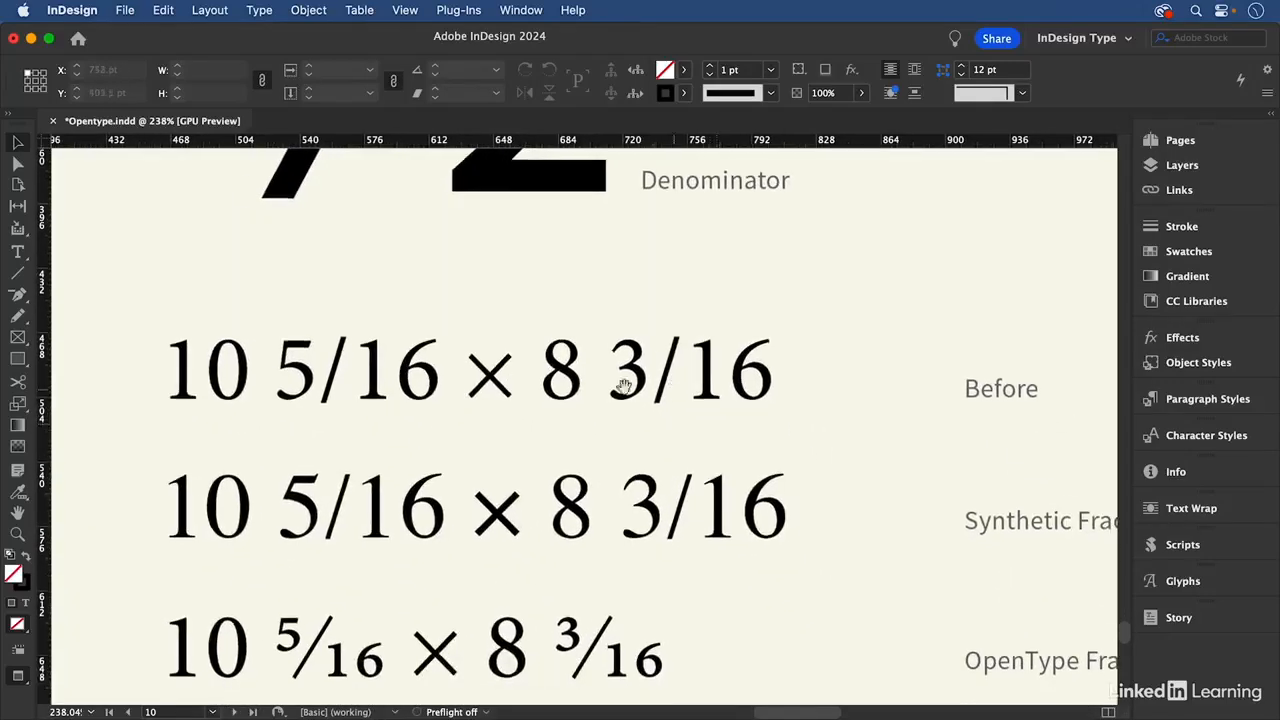
double_click(487, 383)
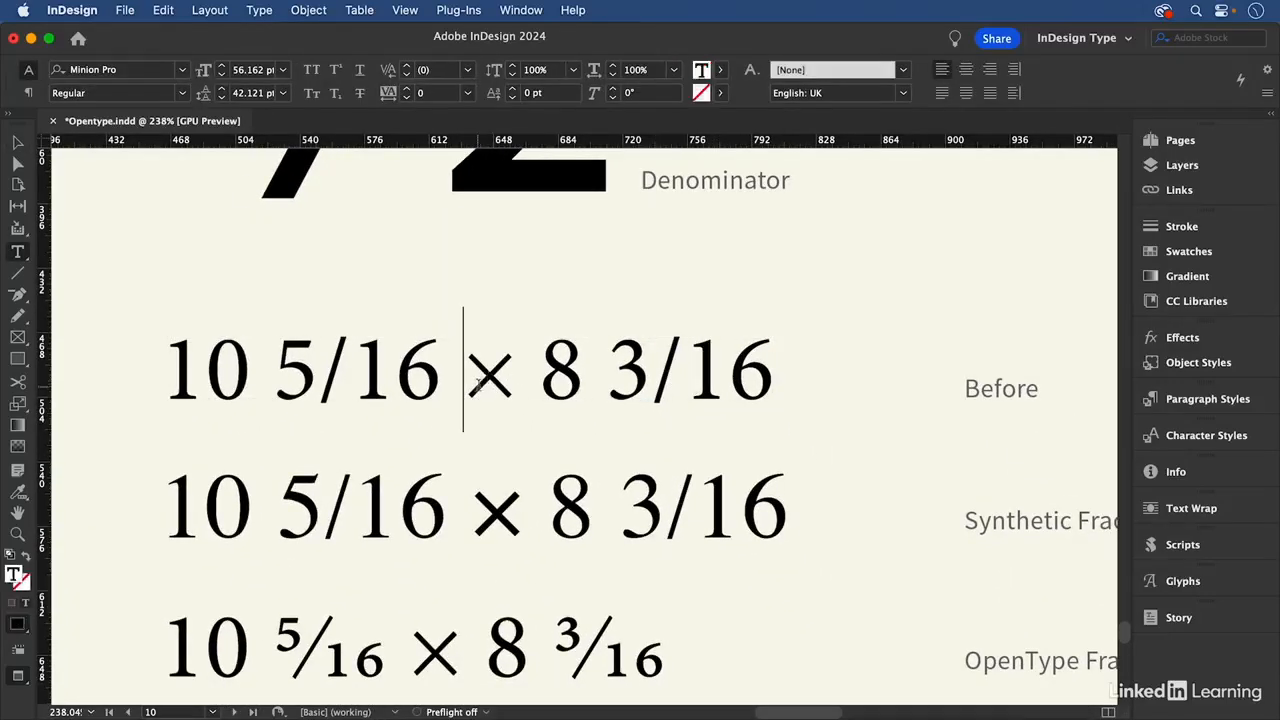
double_click(551, 373)
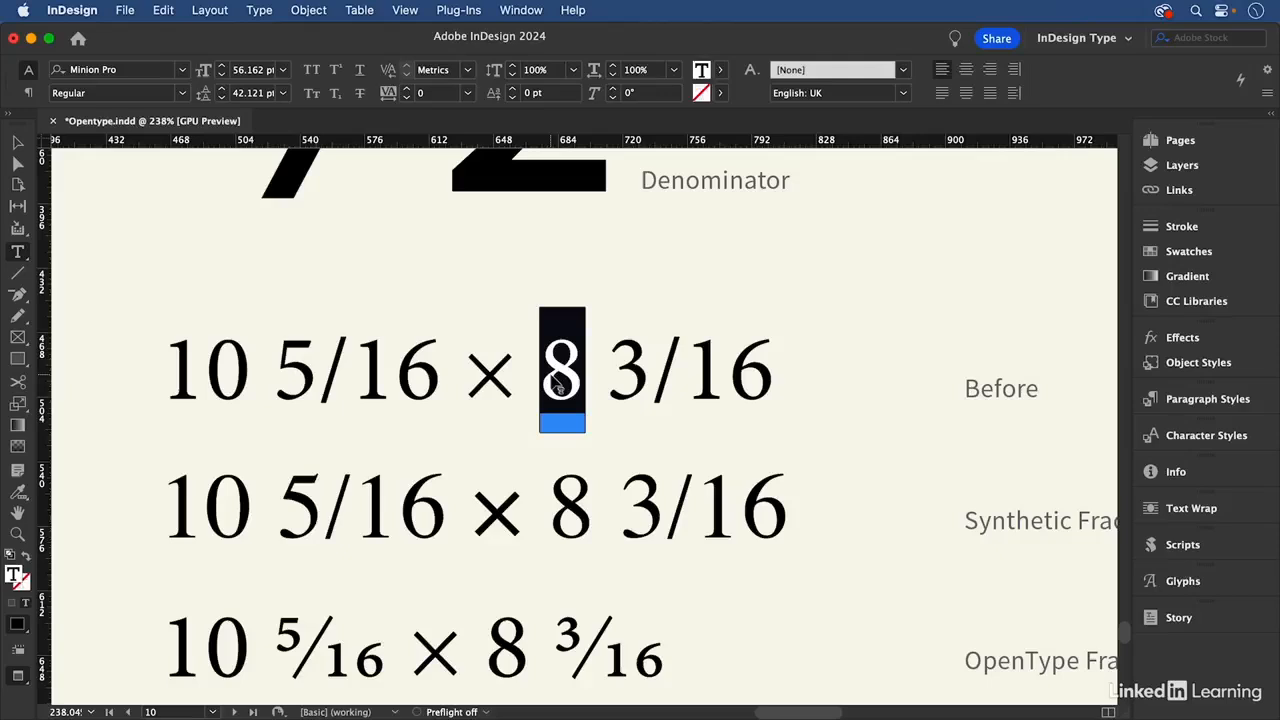
- Try building 5/16 in the Before line manually with a superscript 5, a subscript 16 and the alternate slash glyph
double_click(285, 357)
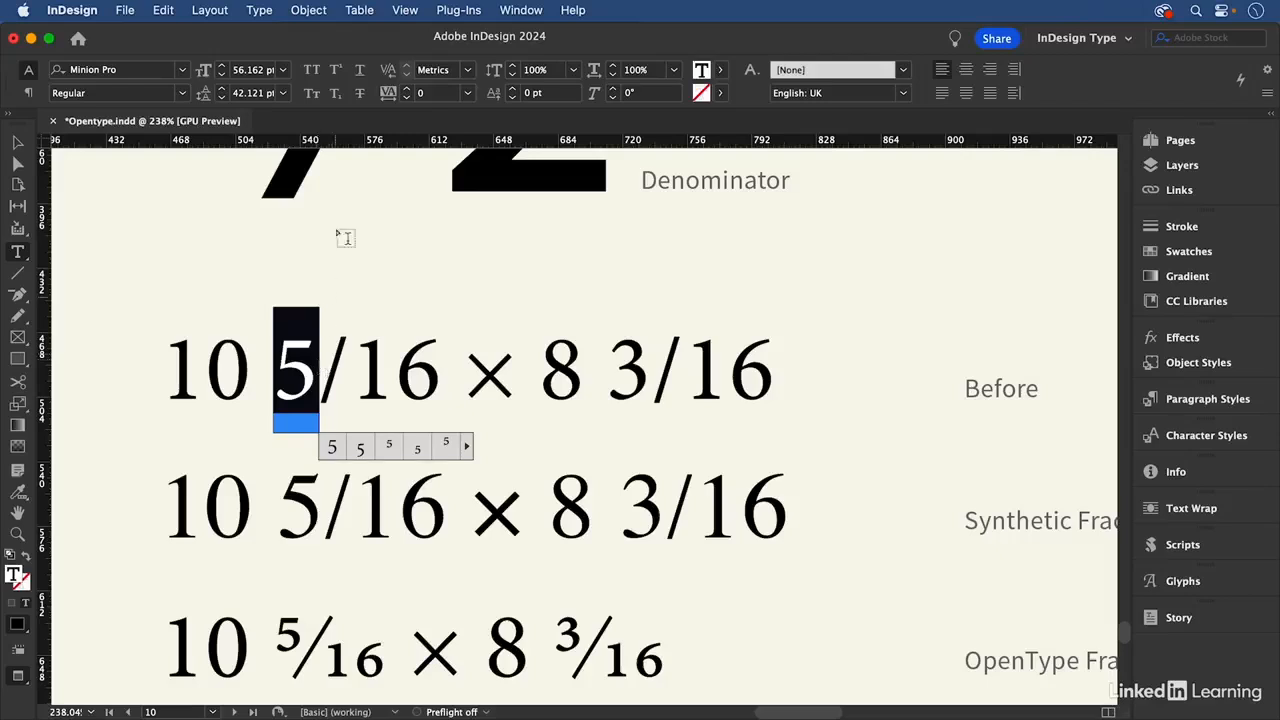
left_click(337, 75)
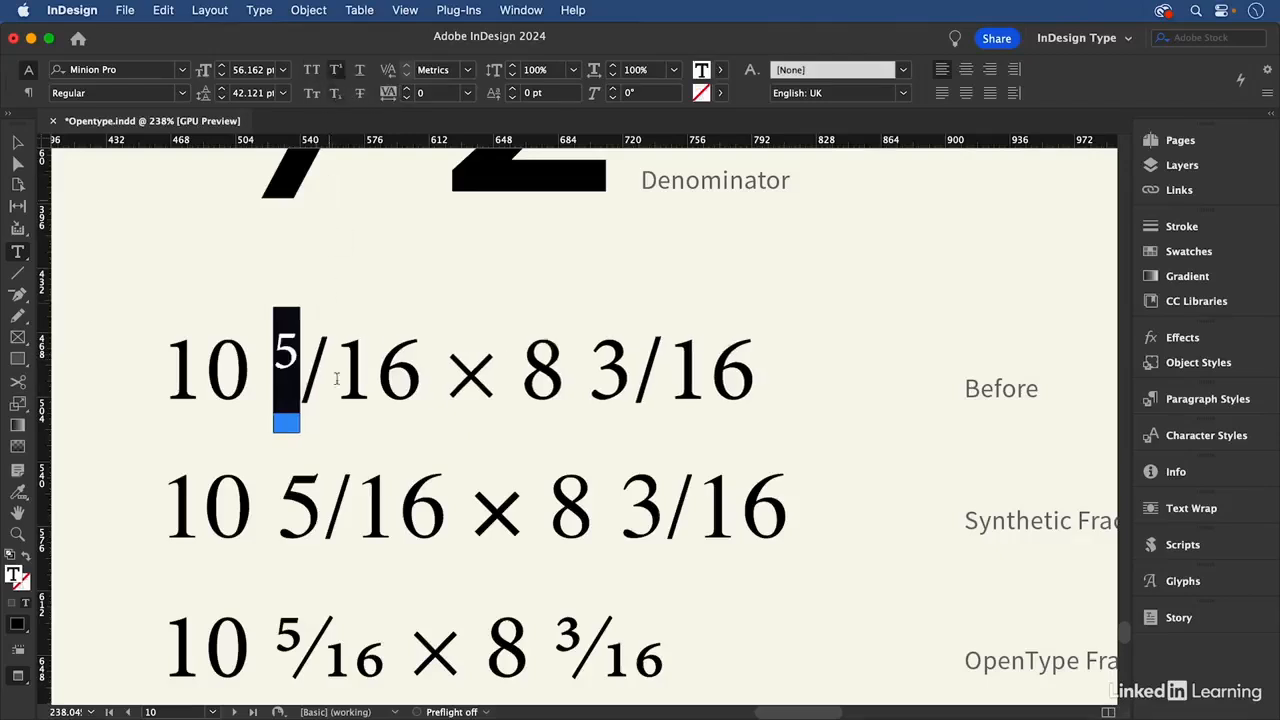
left_click_drag(334, 366, 408, 368)
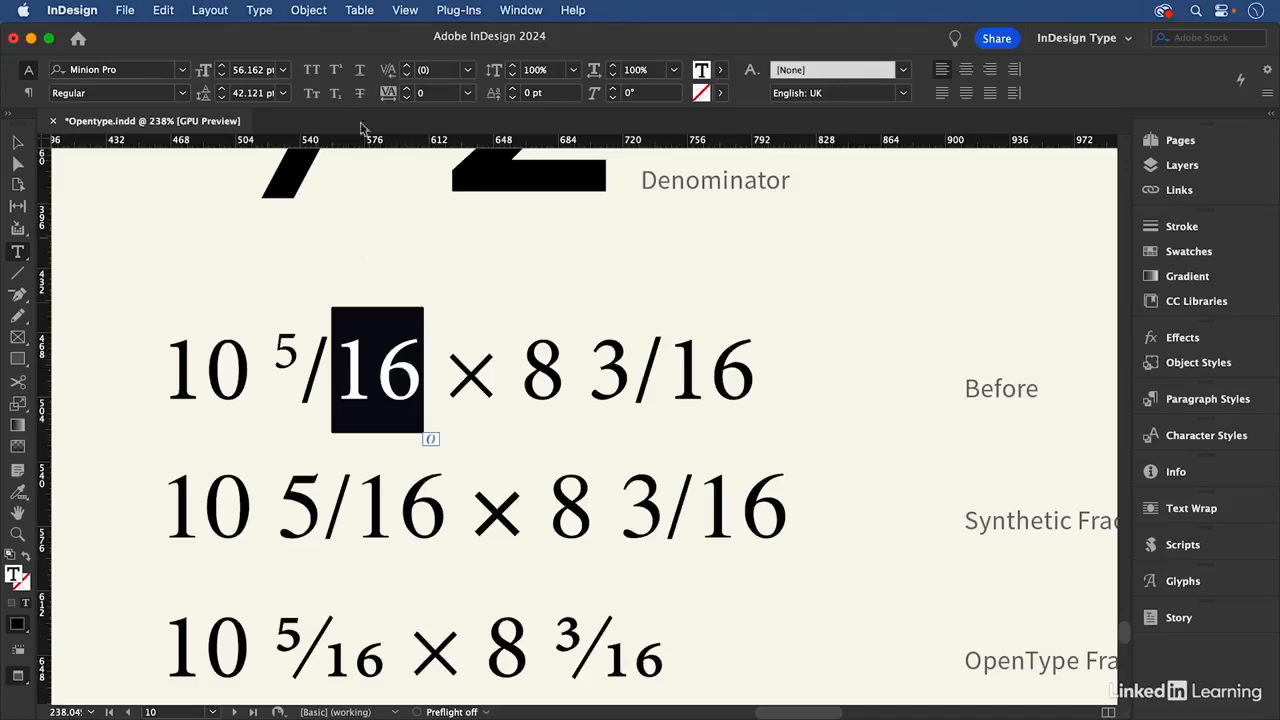
left_click(336, 92)
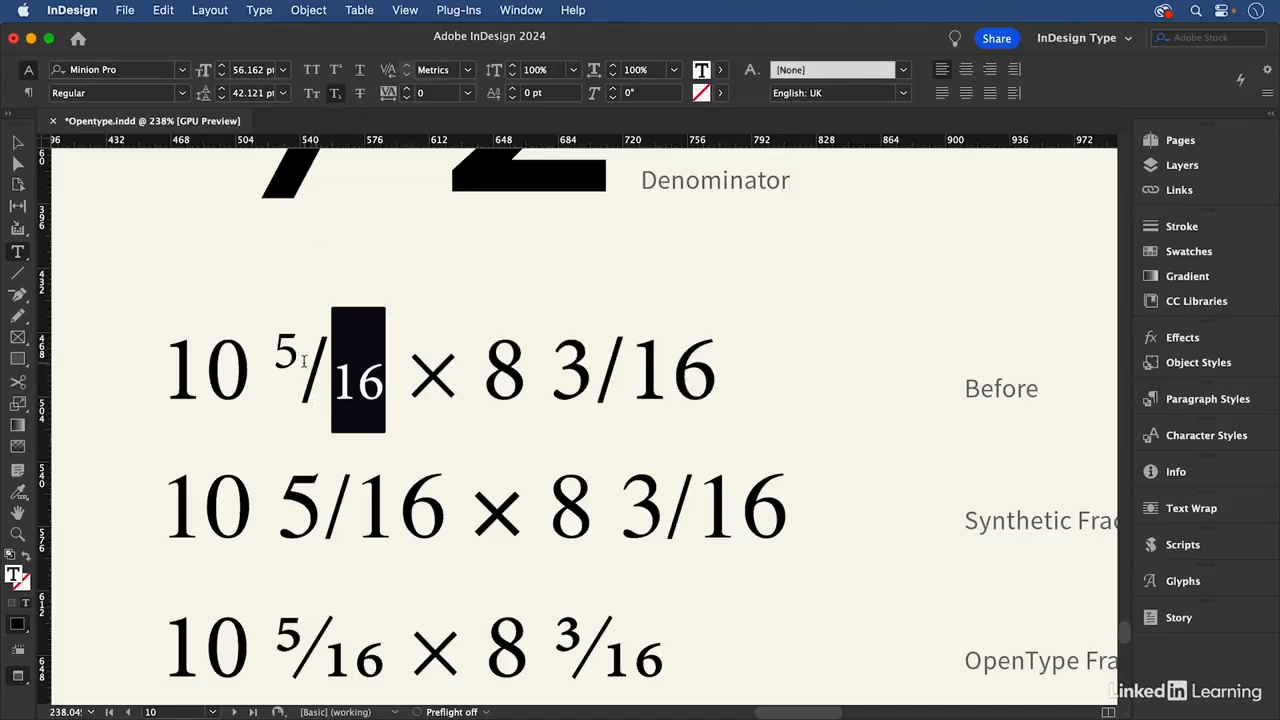
left_click_drag(300, 366, 333, 362)
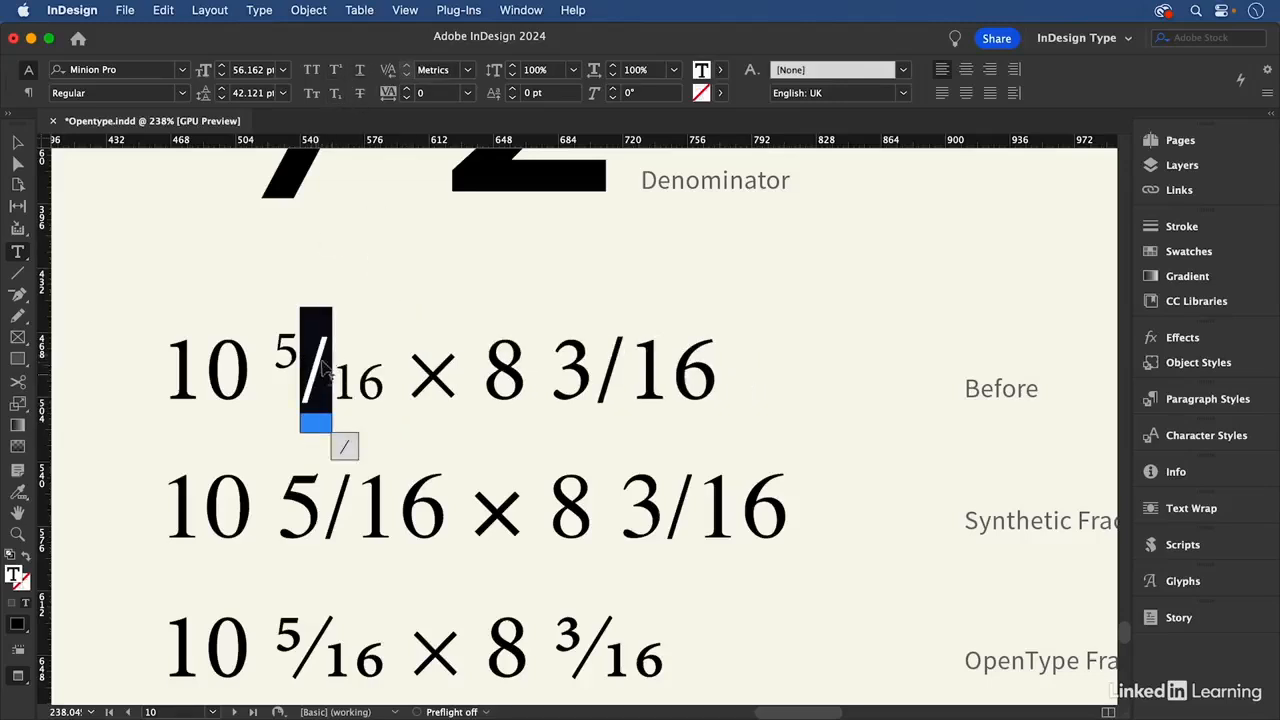
left_click(344, 446)
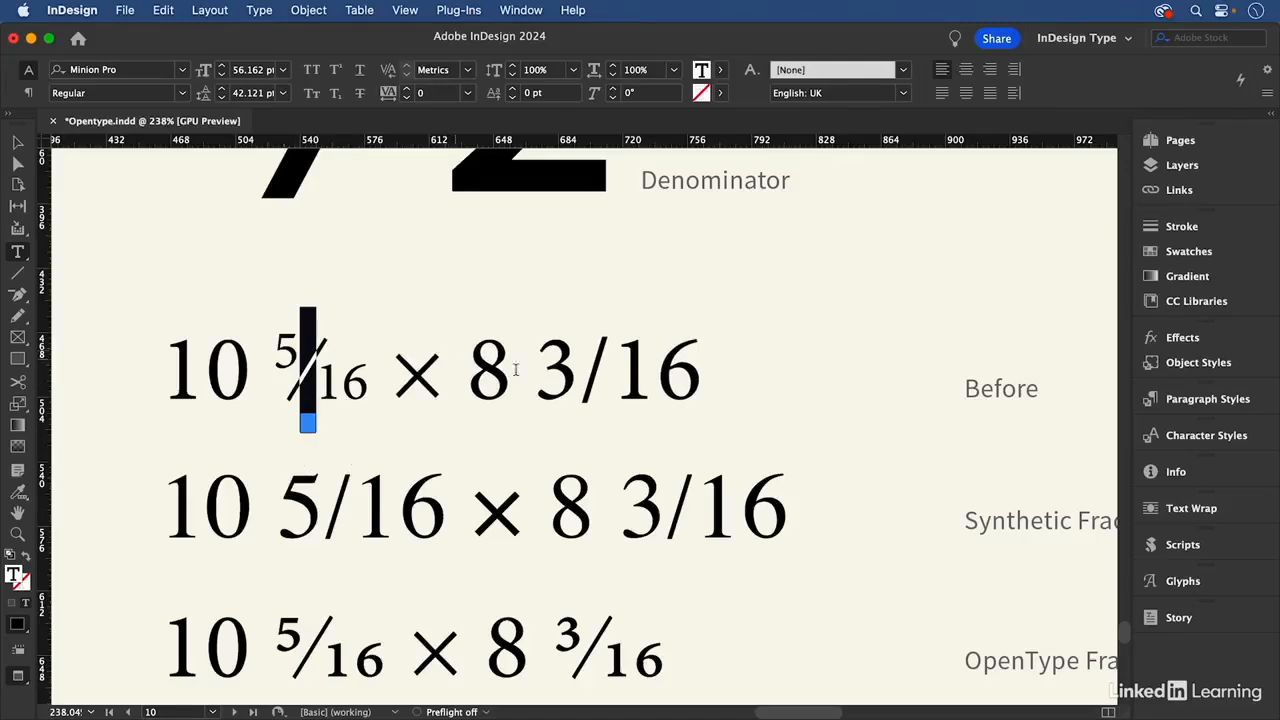
- Try building 3/16 in the Before line manually with a superscript 3, the alternate slash glyph and a subscript 16
left_click_drag(552, 359, 652, 370)
left_click(336, 70)
left_click(611, 452)
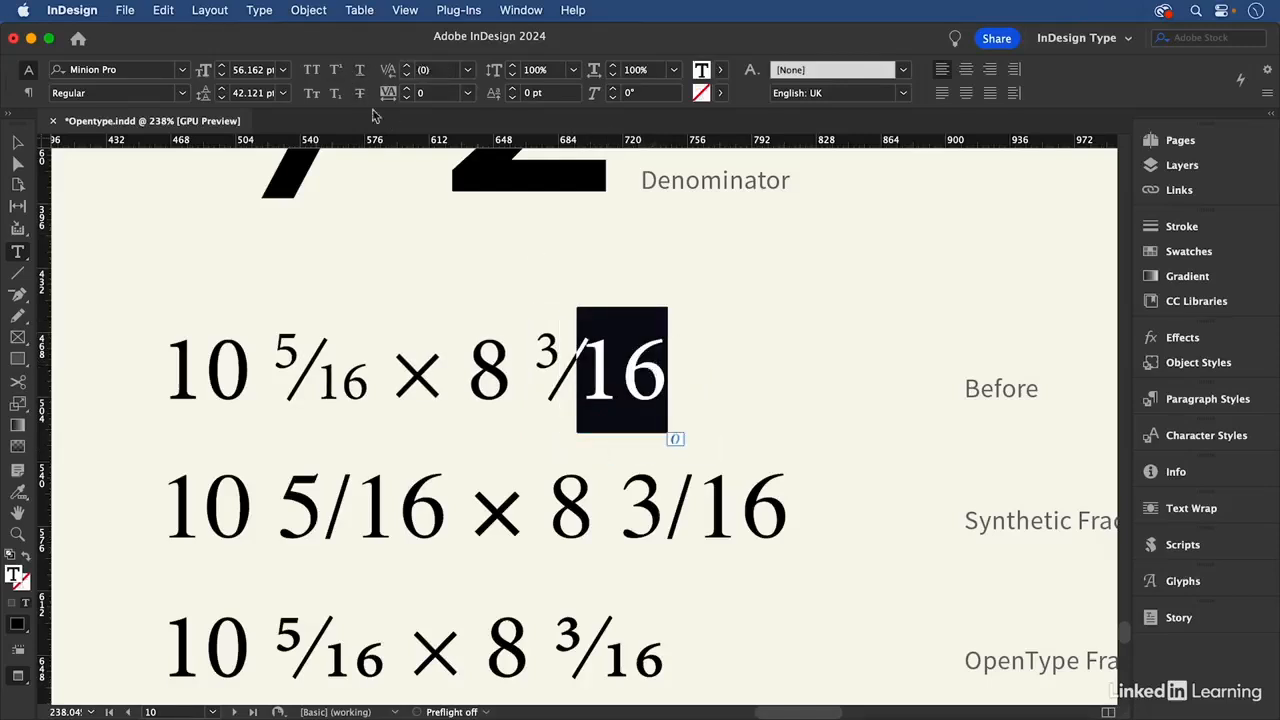
left_click(336, 93)
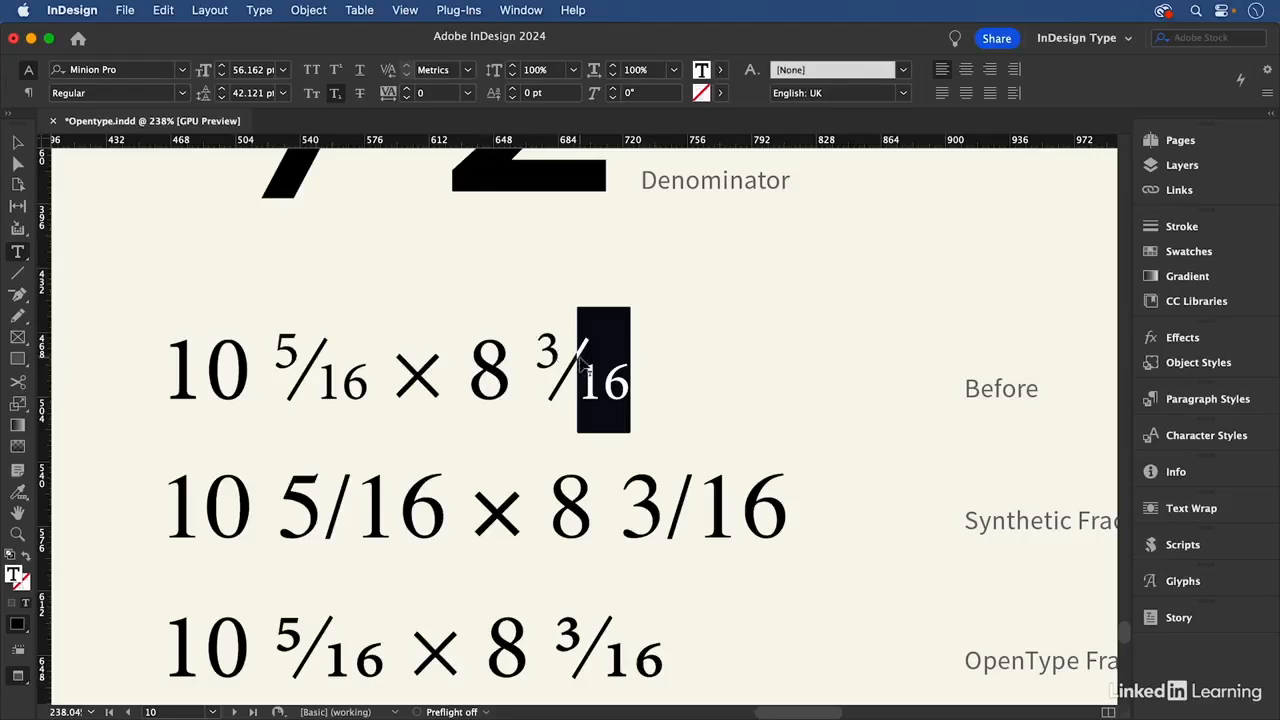
key("Left")
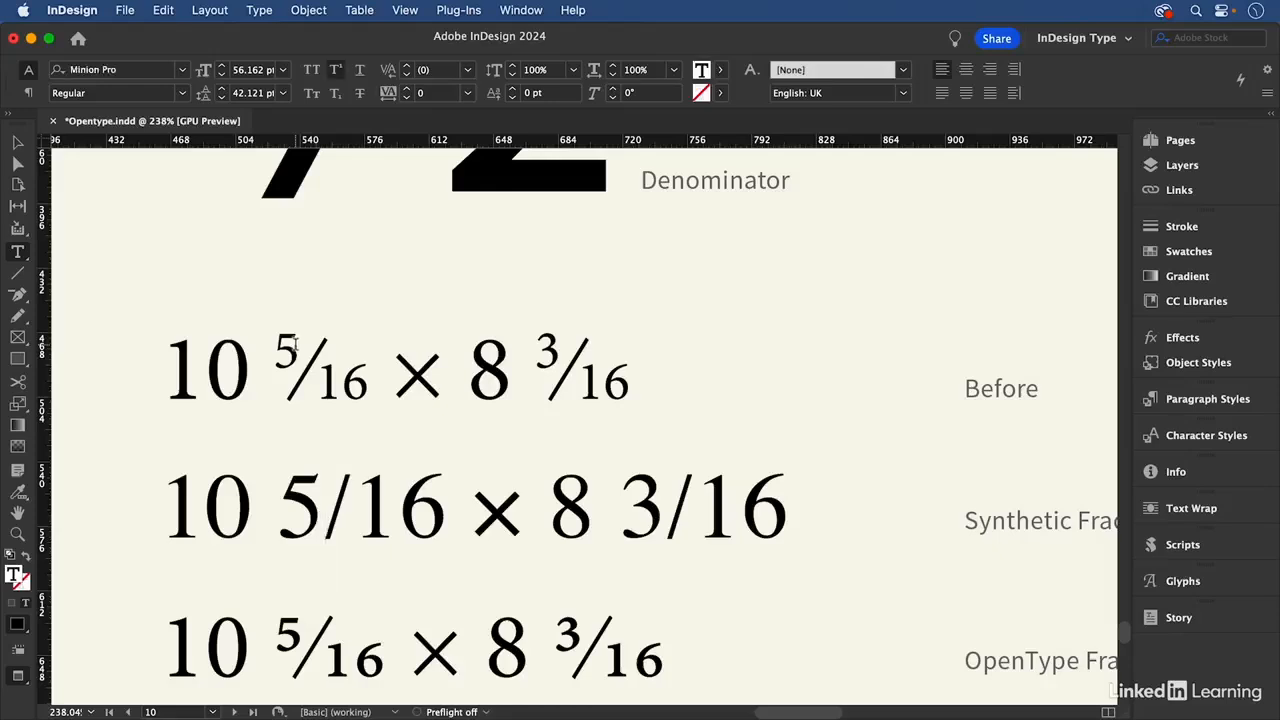
- Undo all the manual superscript, subscript and slash changes in the Before line
key("super+z")
key("super+z")
key("super+z")
key("super+z")
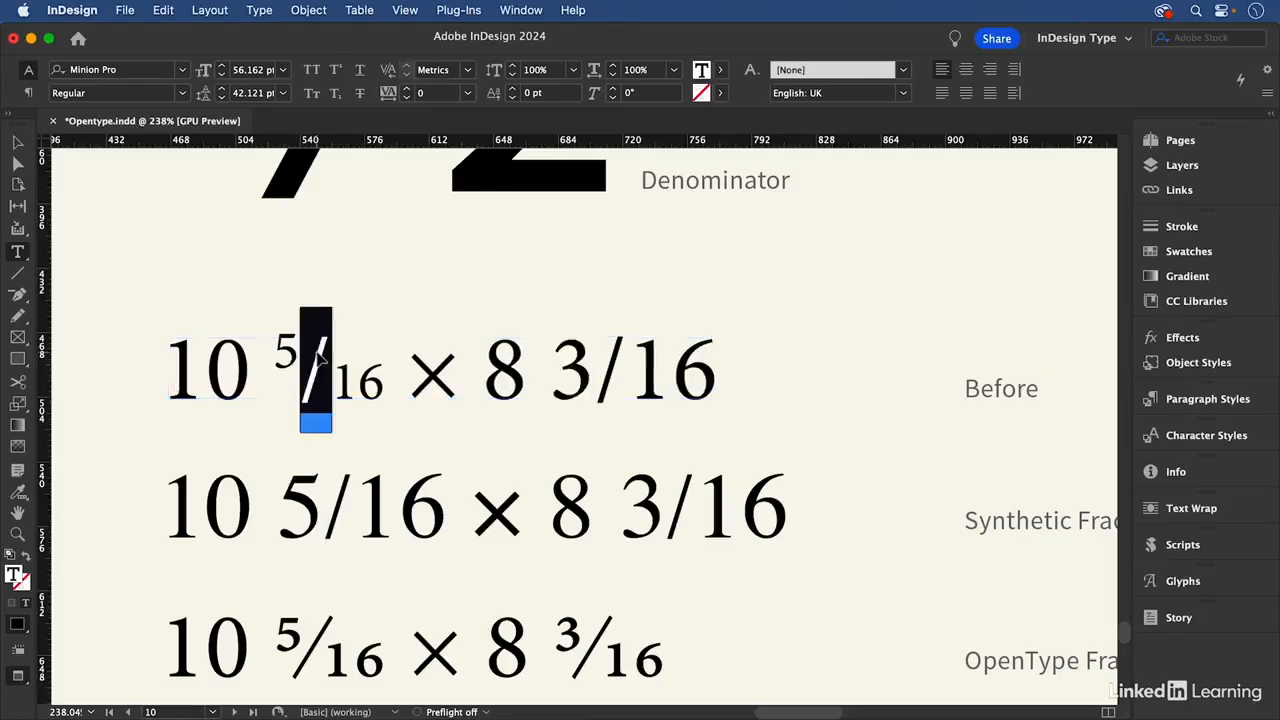
key("super+z")
key("super+z")
key("super+z")
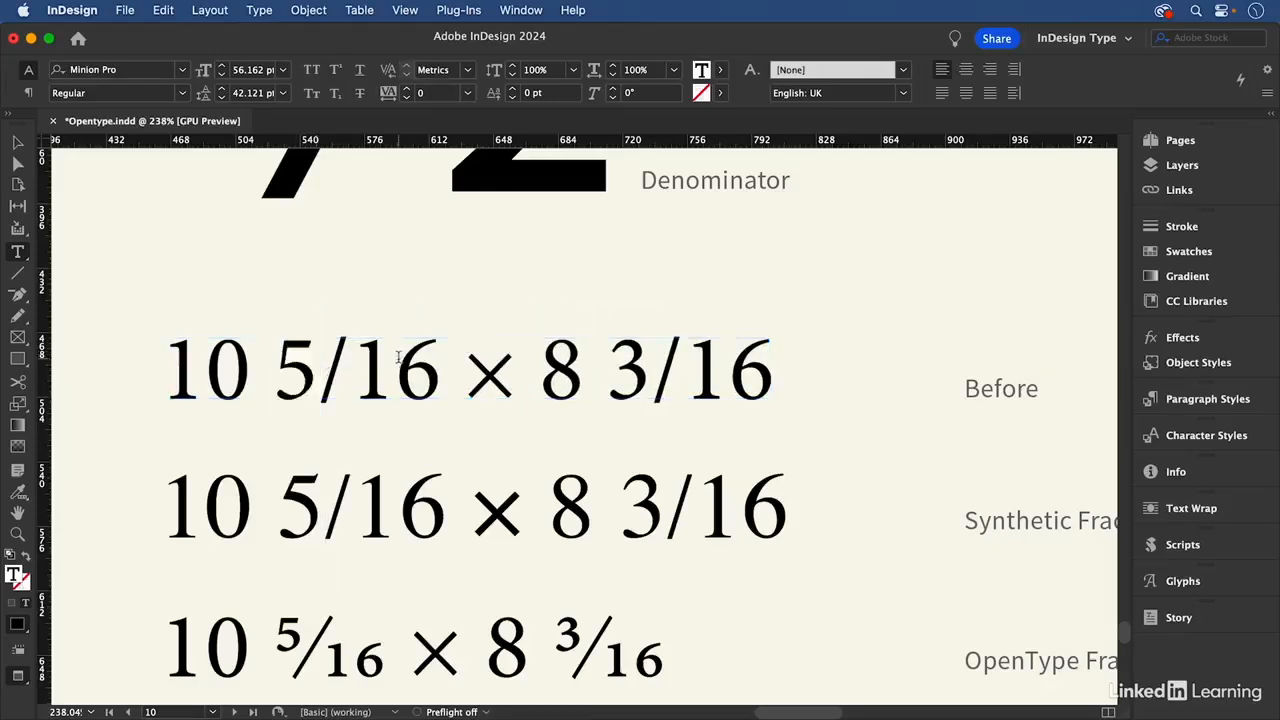
- Convert 5/16 in the Before line to its OpenType fraction alternate, and try the same on 3/16 before undoing that one
double_click(296, 356)
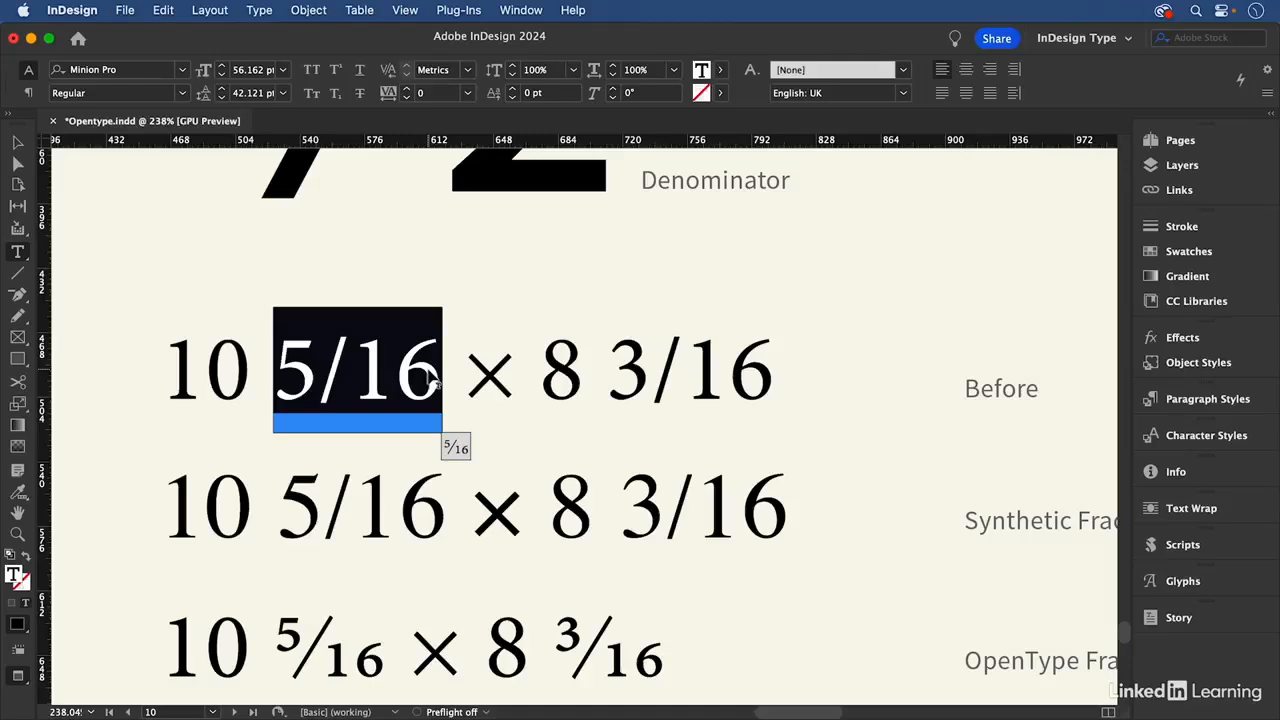
left_click(456, 448)
left_click_drag(555, 370, 719, 380)
left_click(733, 447)
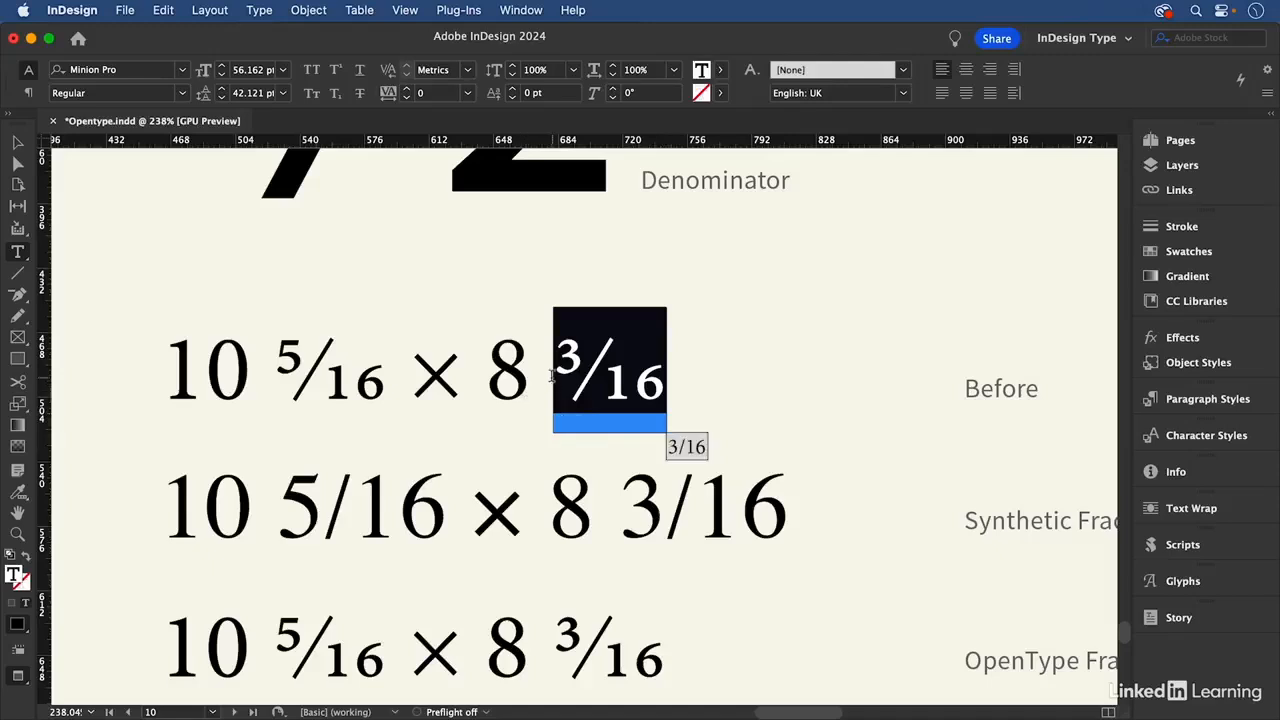
key("super+z")
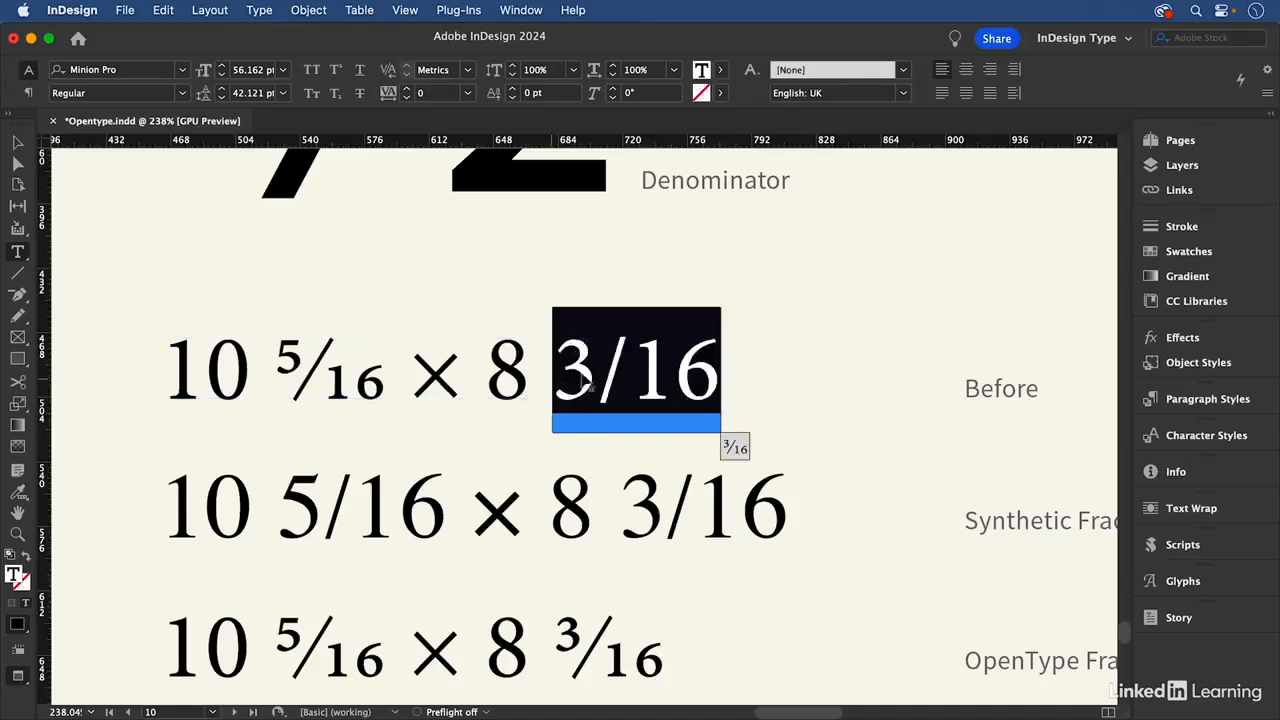
- Try applying the OpenType Fractions feature to the entire Before line, whole numbers included, and undo it
left_click(1267, 97)
mouse_move(1128, 104)
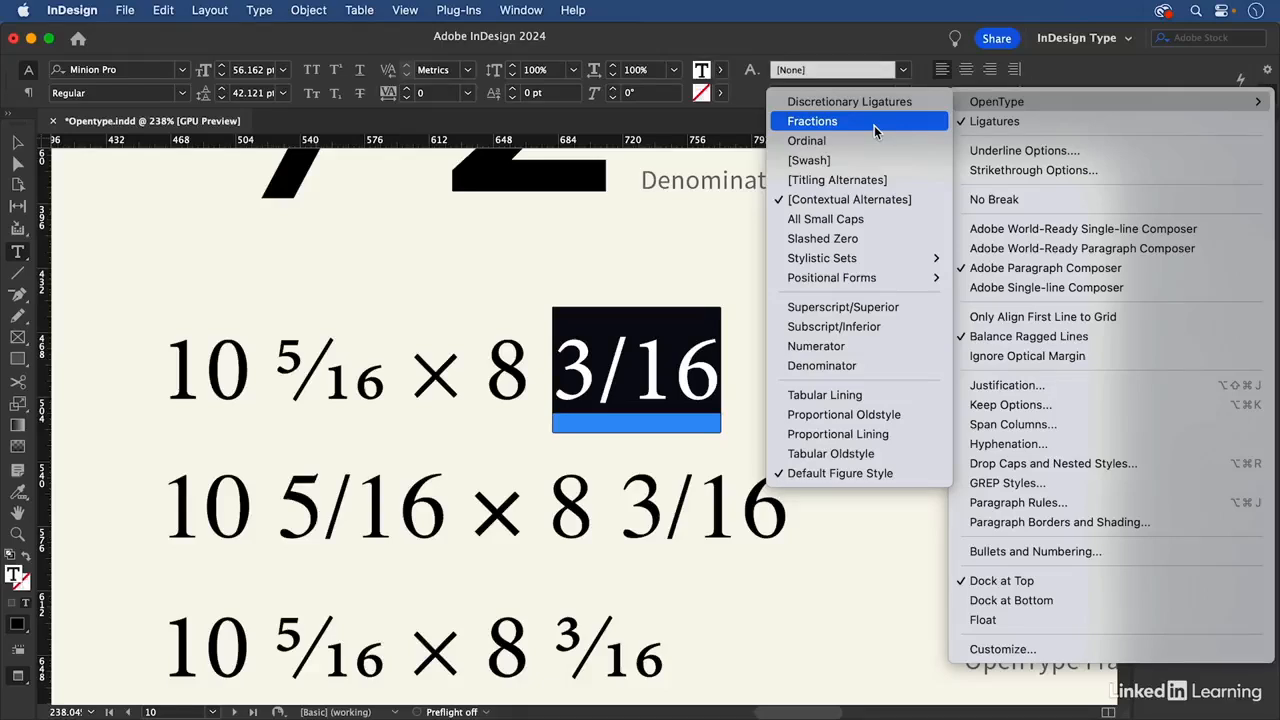
left_click(561, 377)
triple_click(510, 367)
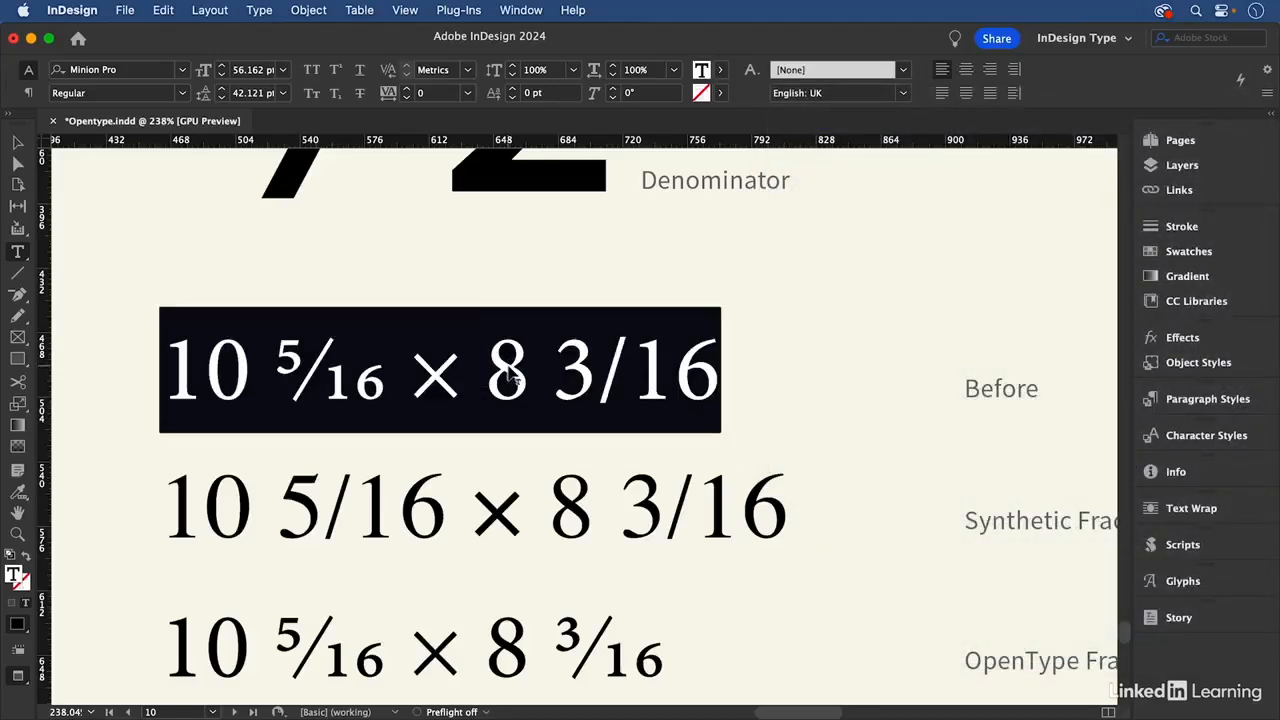
left_click(1267, 69)
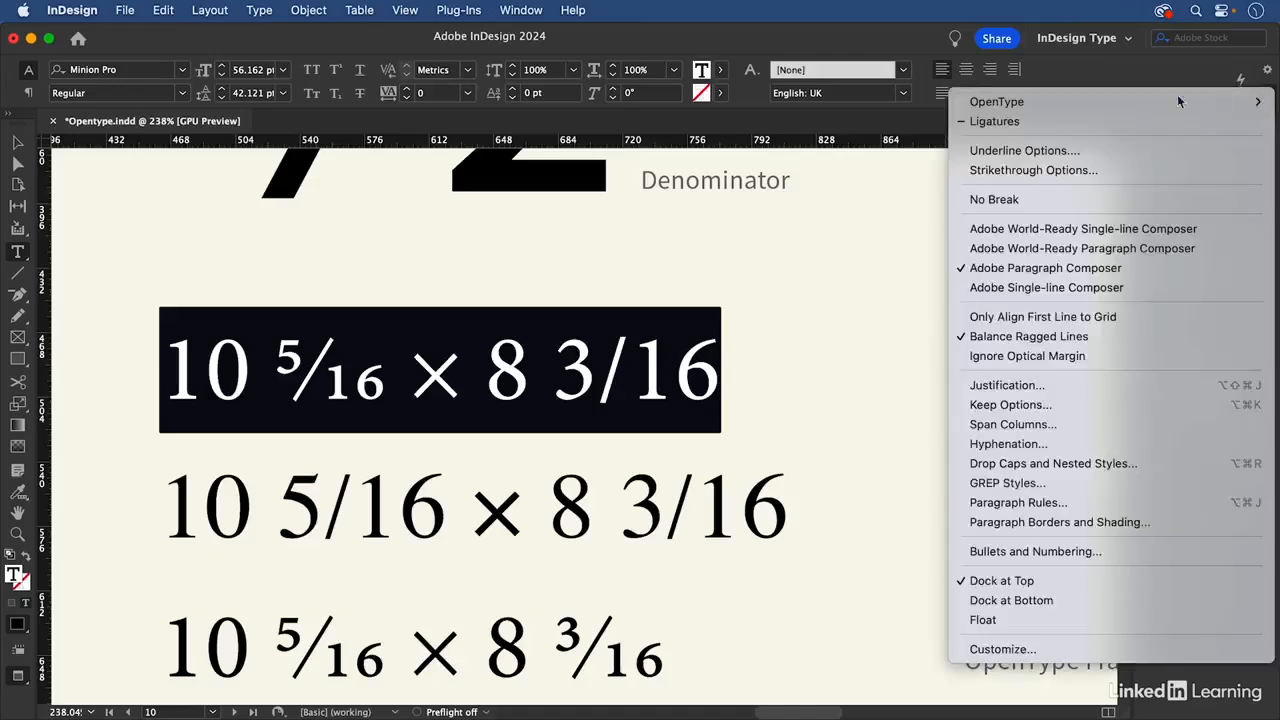
mouse_move(1178, 101)
left_click(868, 125)
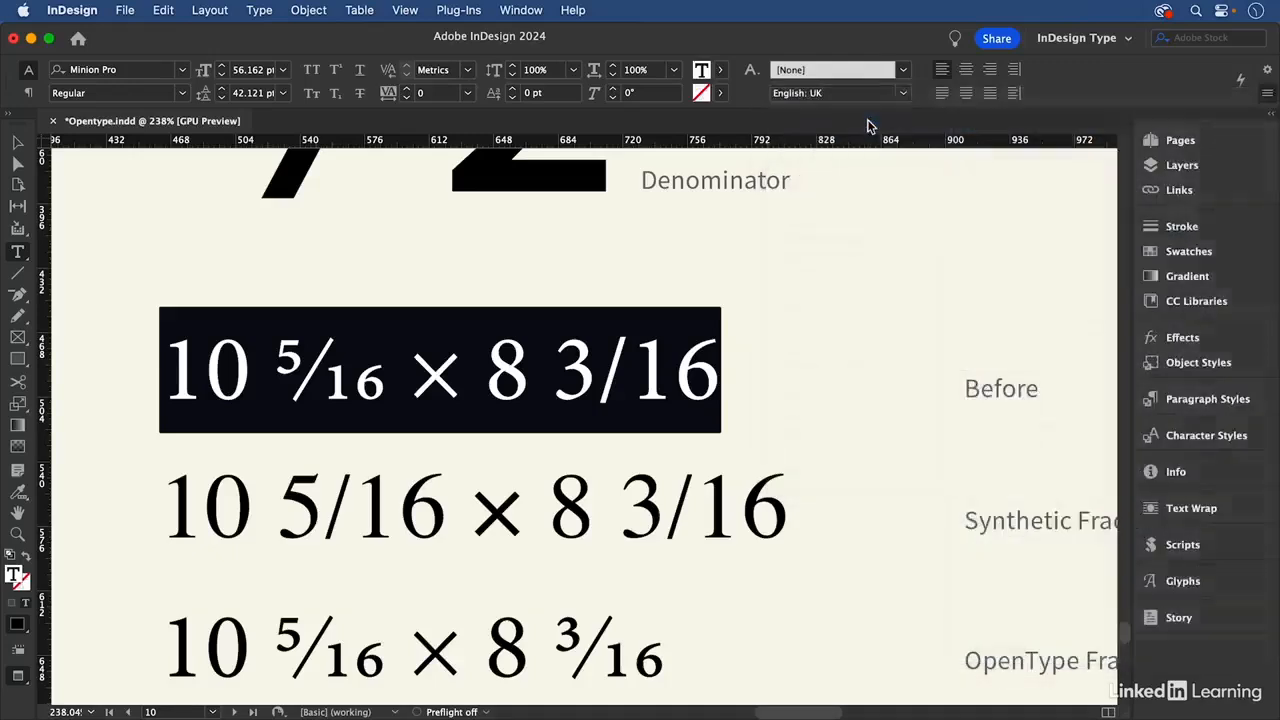
left_click(578, 366)
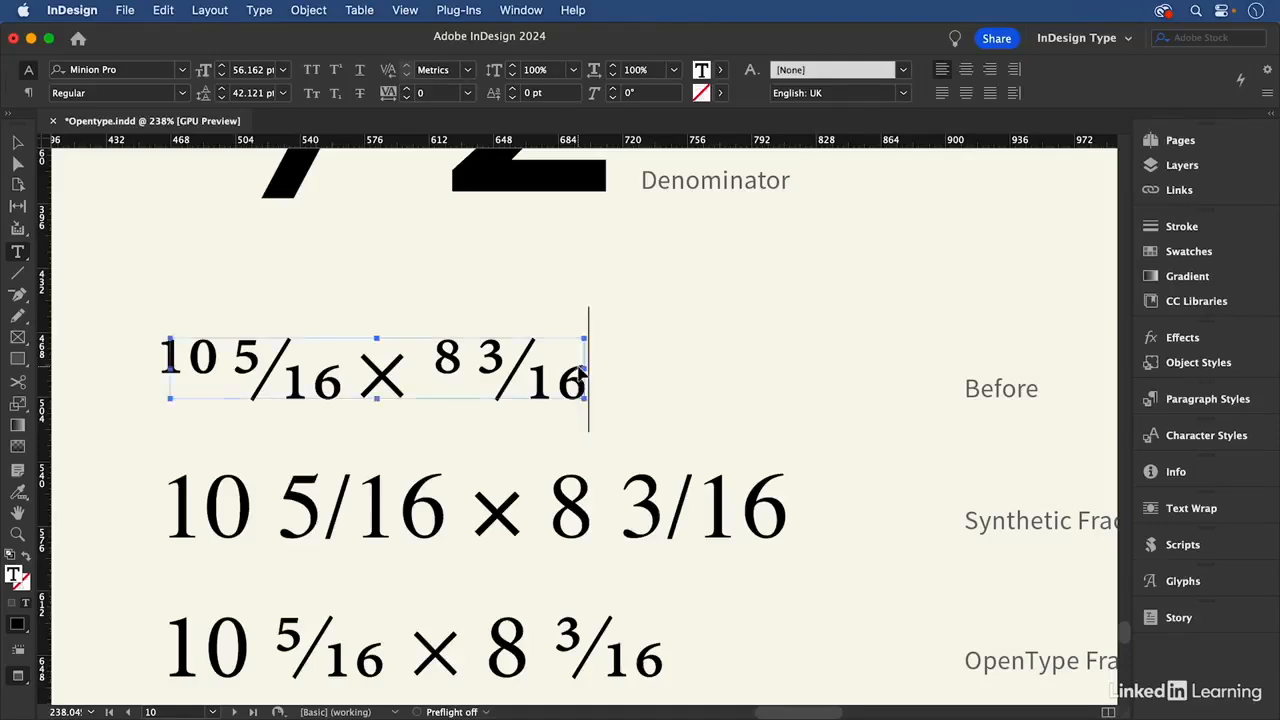
key("super+z")
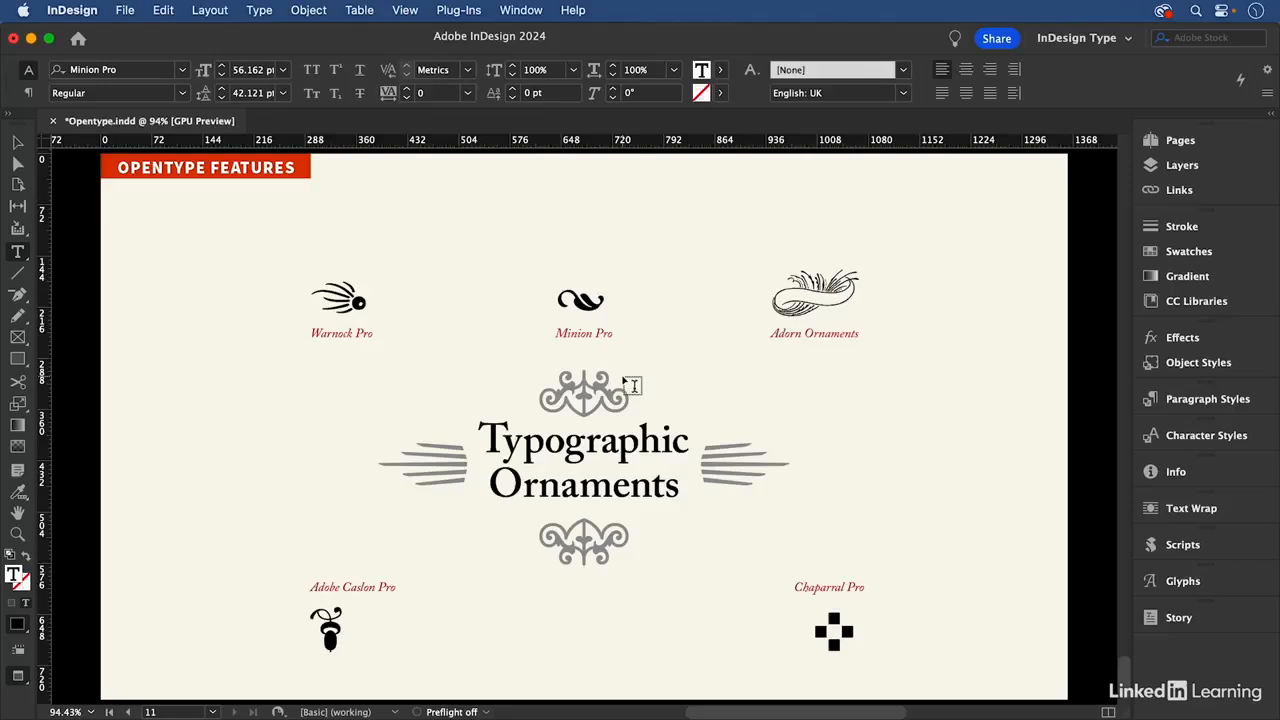
- With nothing selected on page 11, set the Glyphs font to Minion Pro and filter the glyphs to Ornaments
left_click(18, 143)
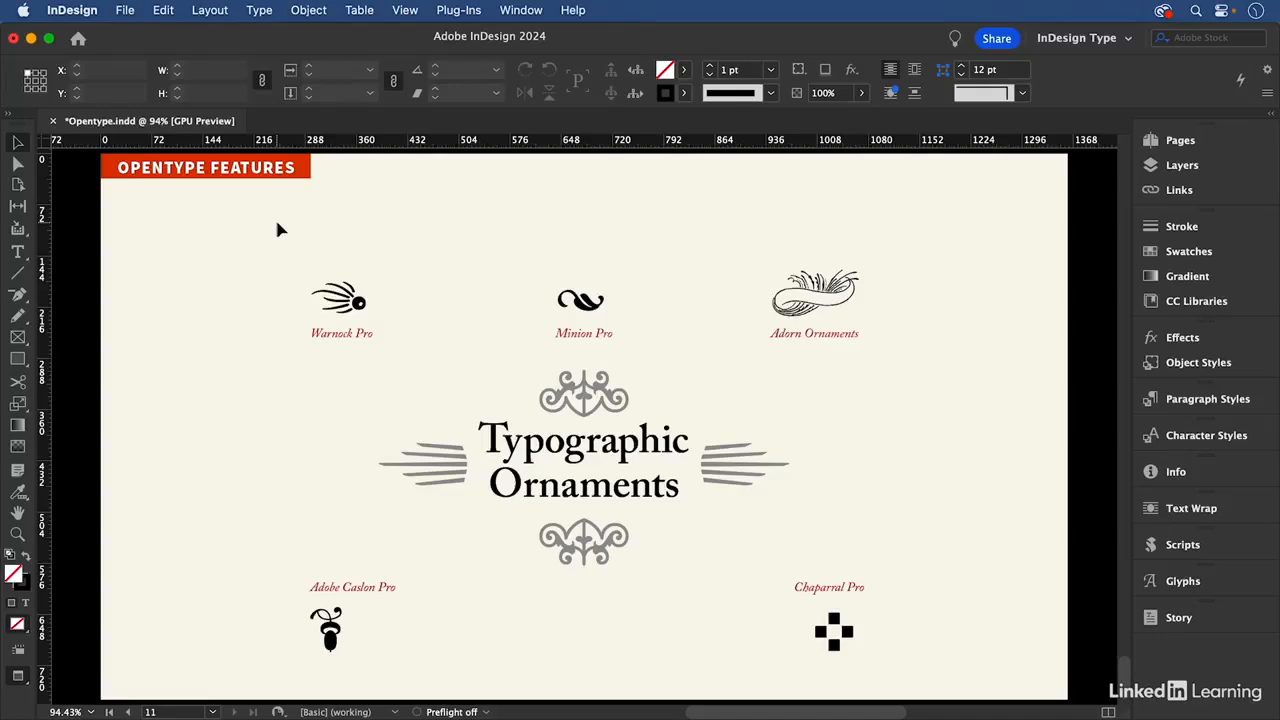
left_click(1174, 584)
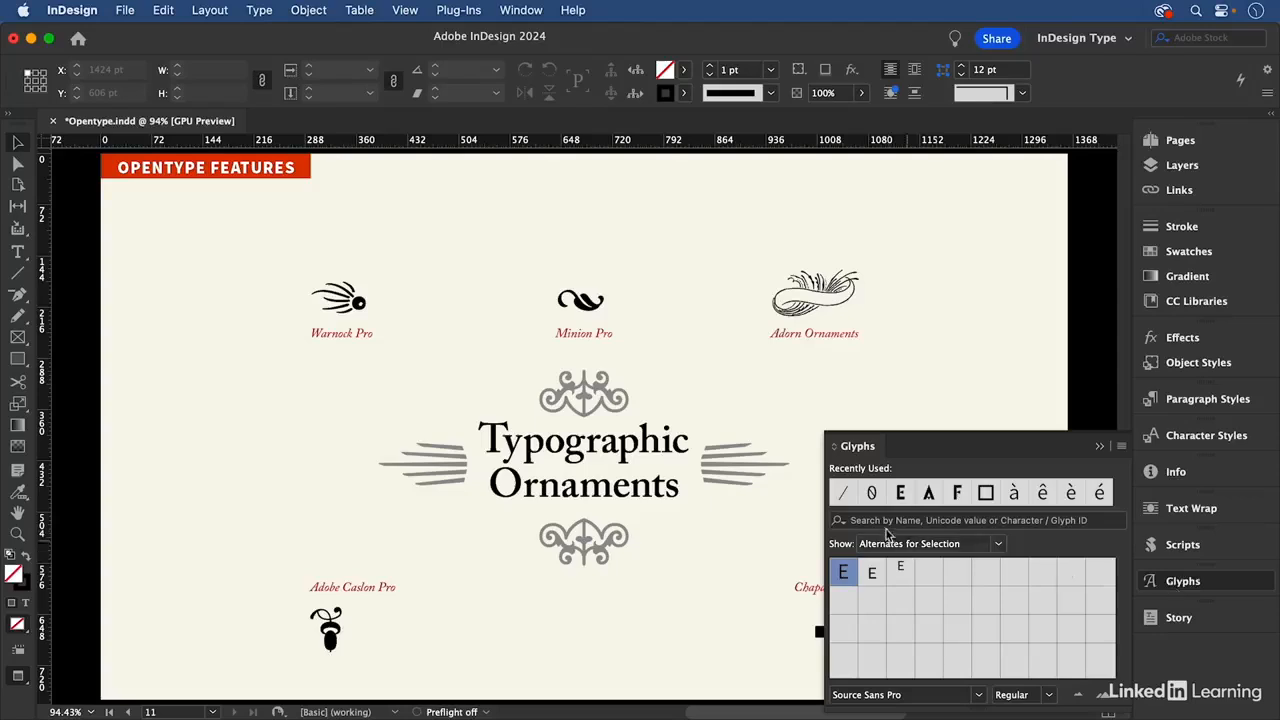
left_click(884, 694)
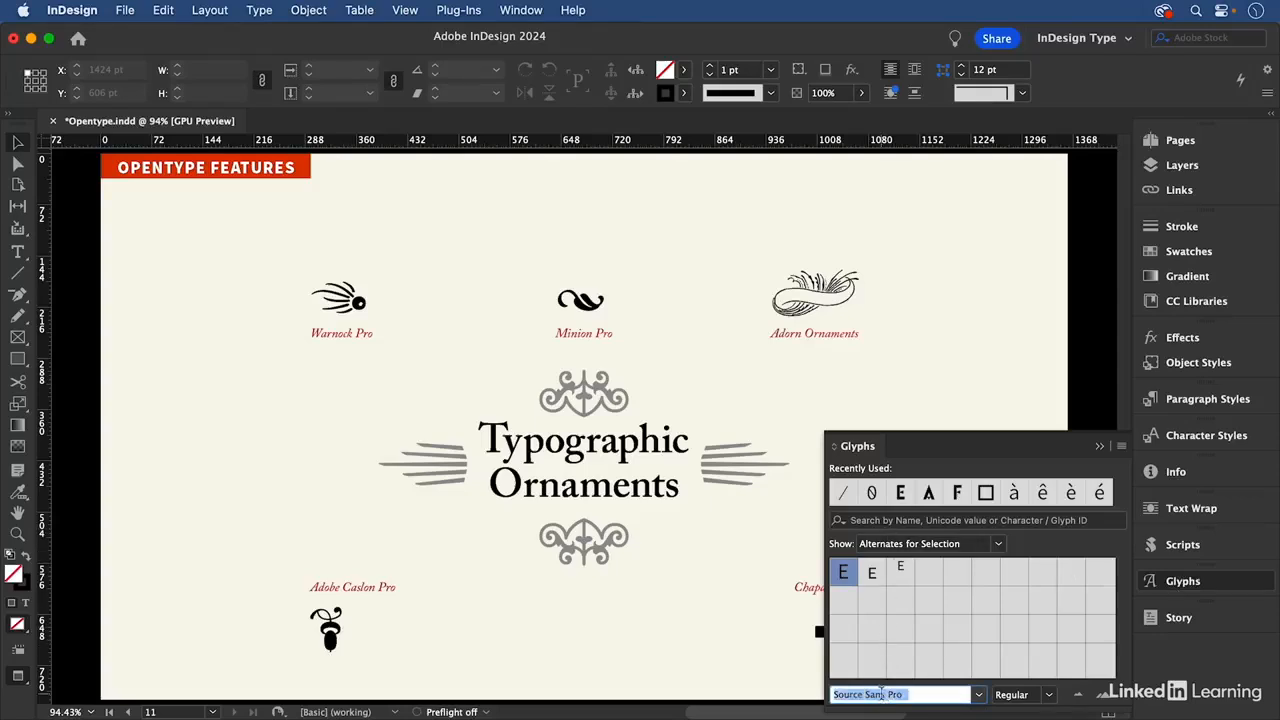
type("Minion Pro")
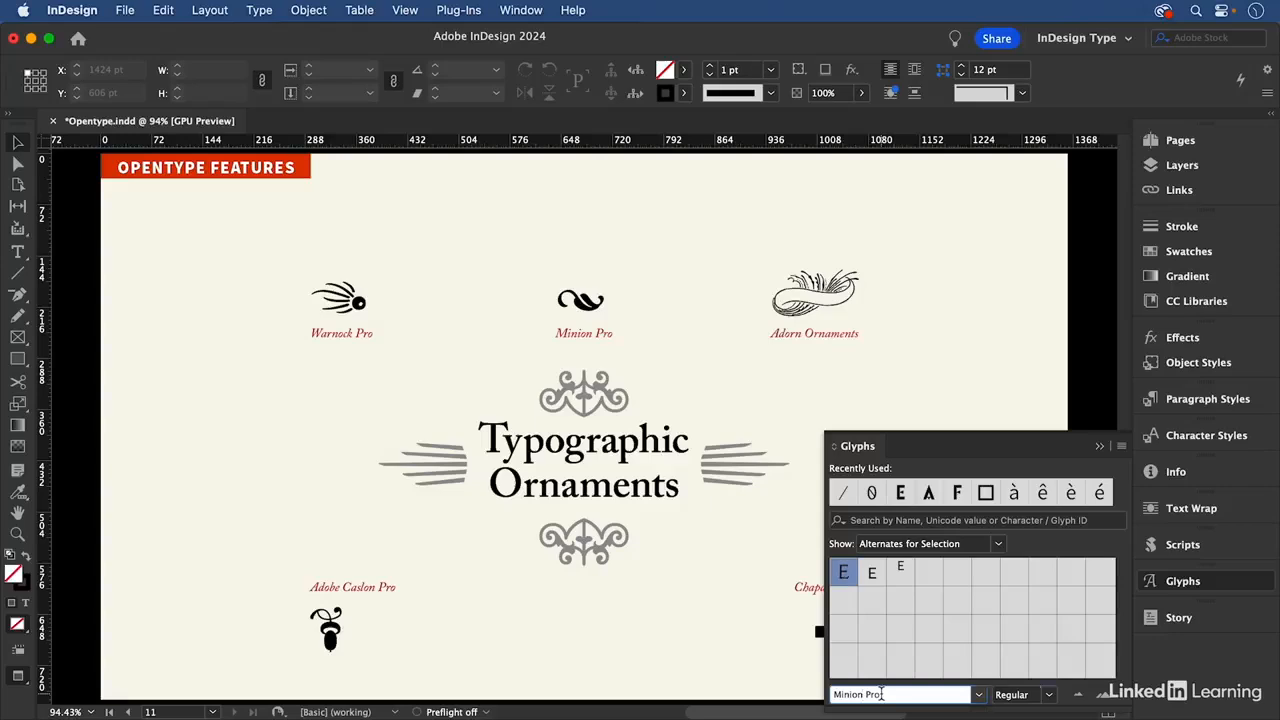
key("Tab")
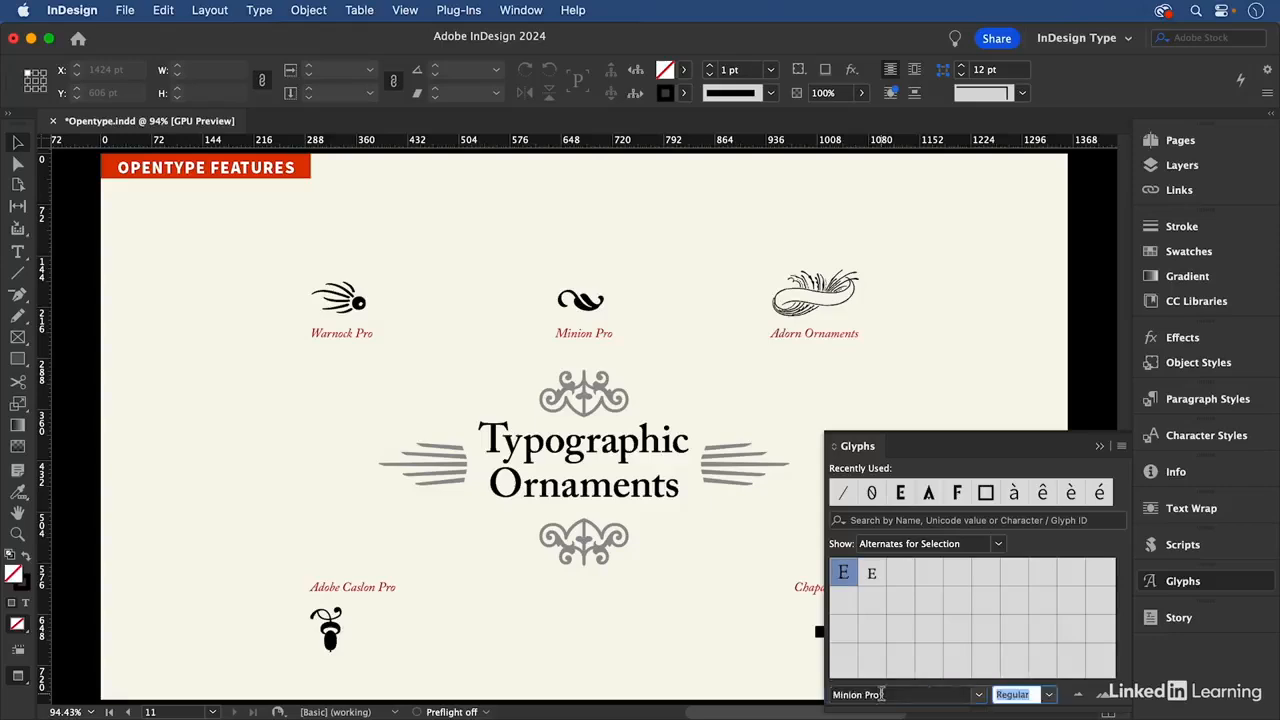
left_click(999, 545)
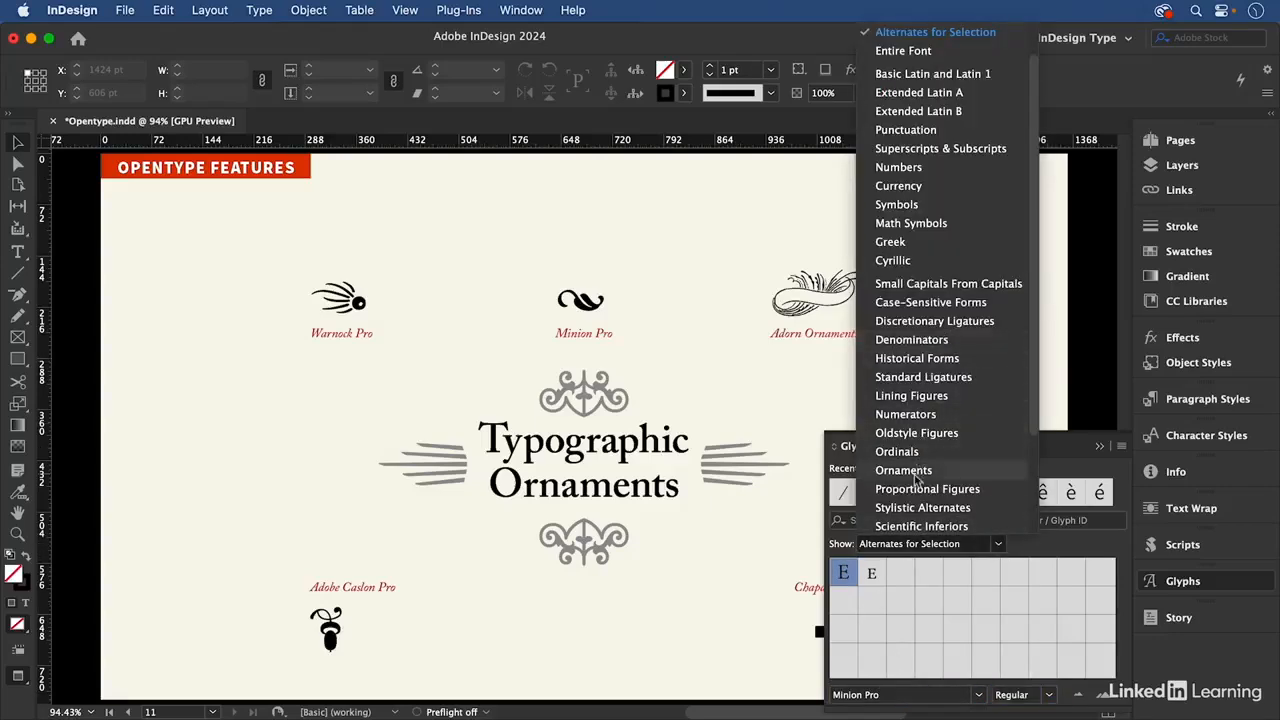